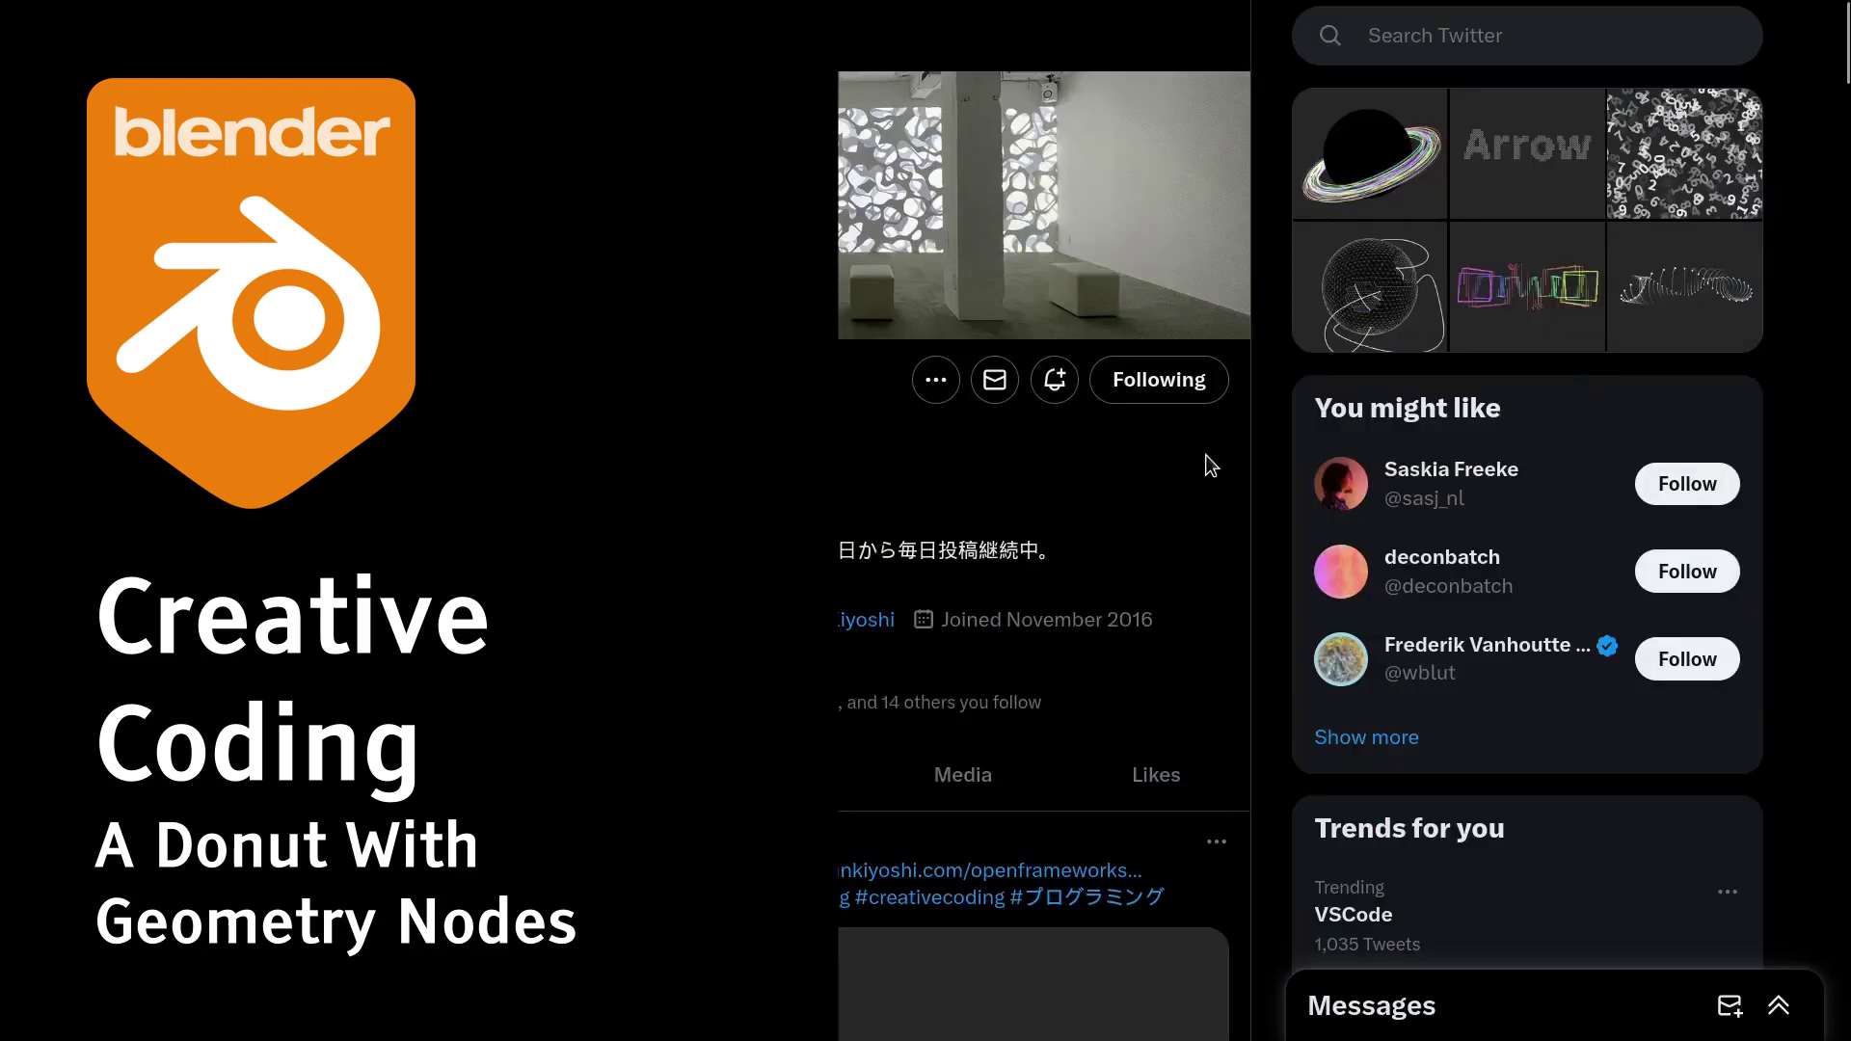
Switch over to Blender with the shaded torus donut filling the 3D viewport
click(1692, 302)
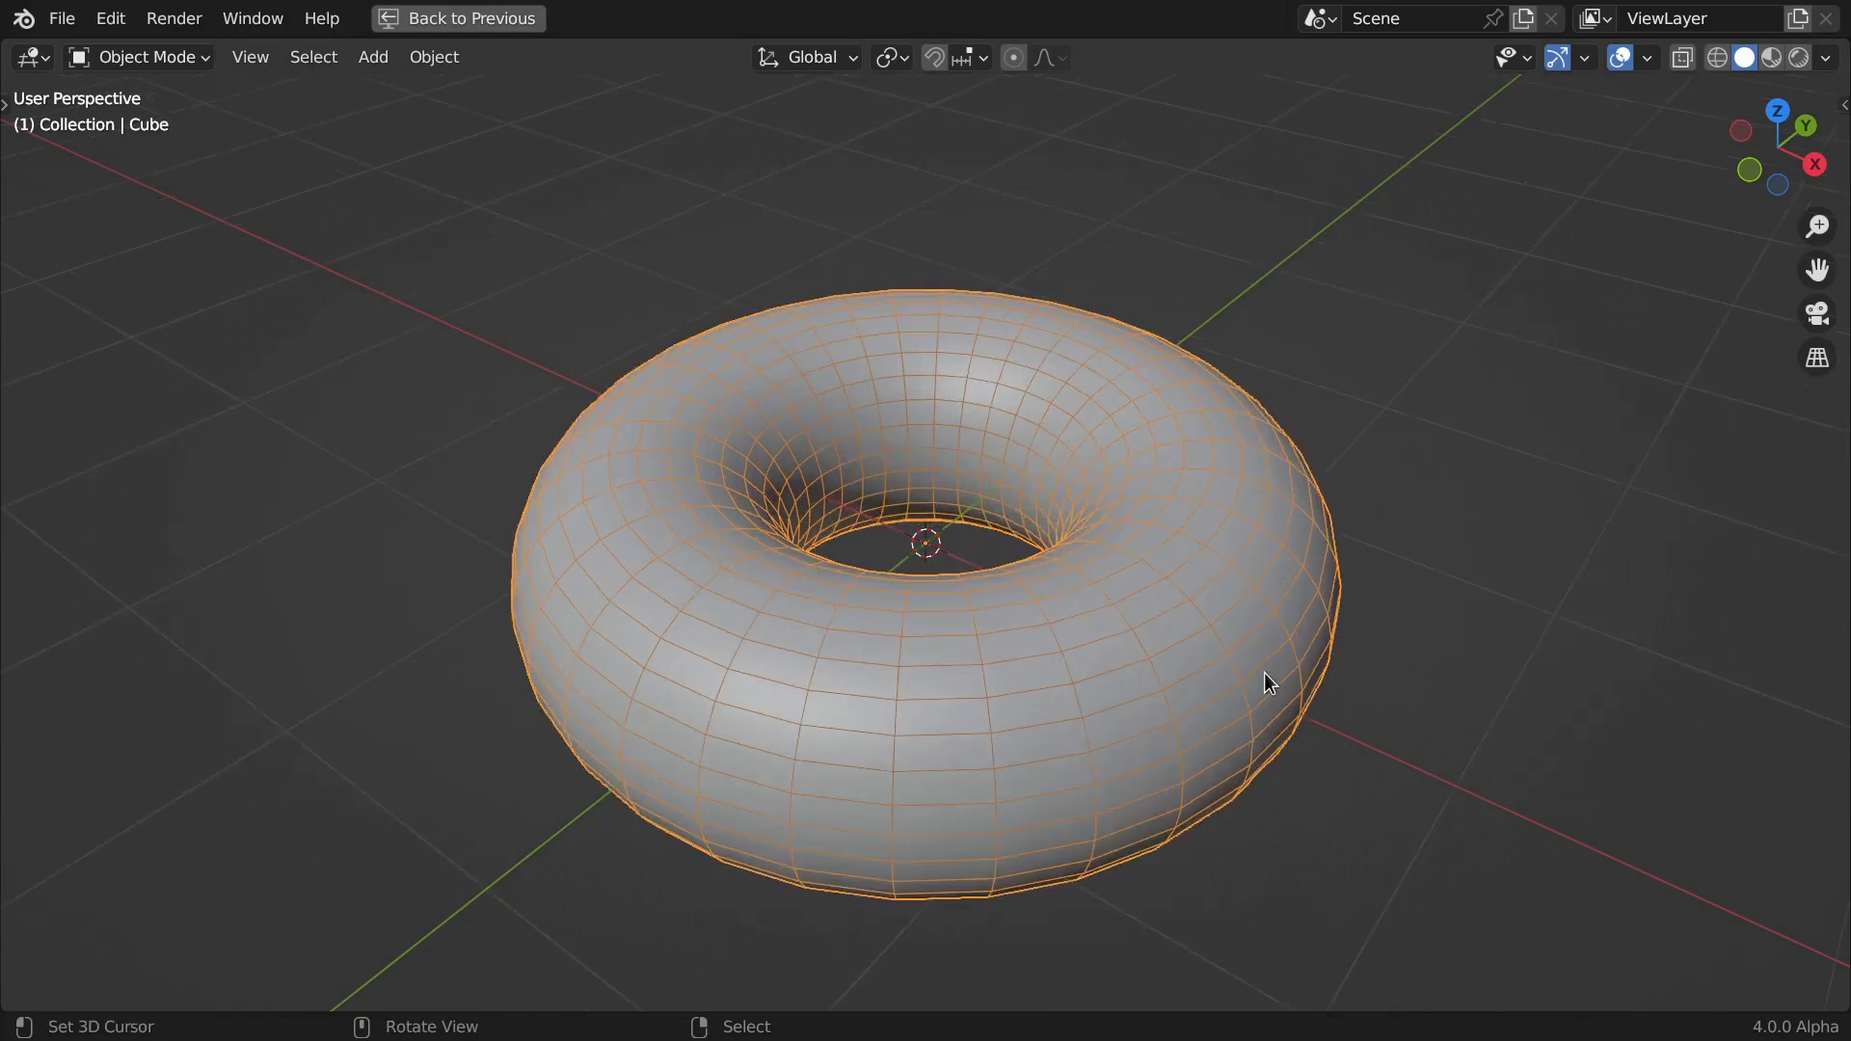
Restore the Geometry Nodes layout and pull a new link from the Mesh output
key(ctrl+space)
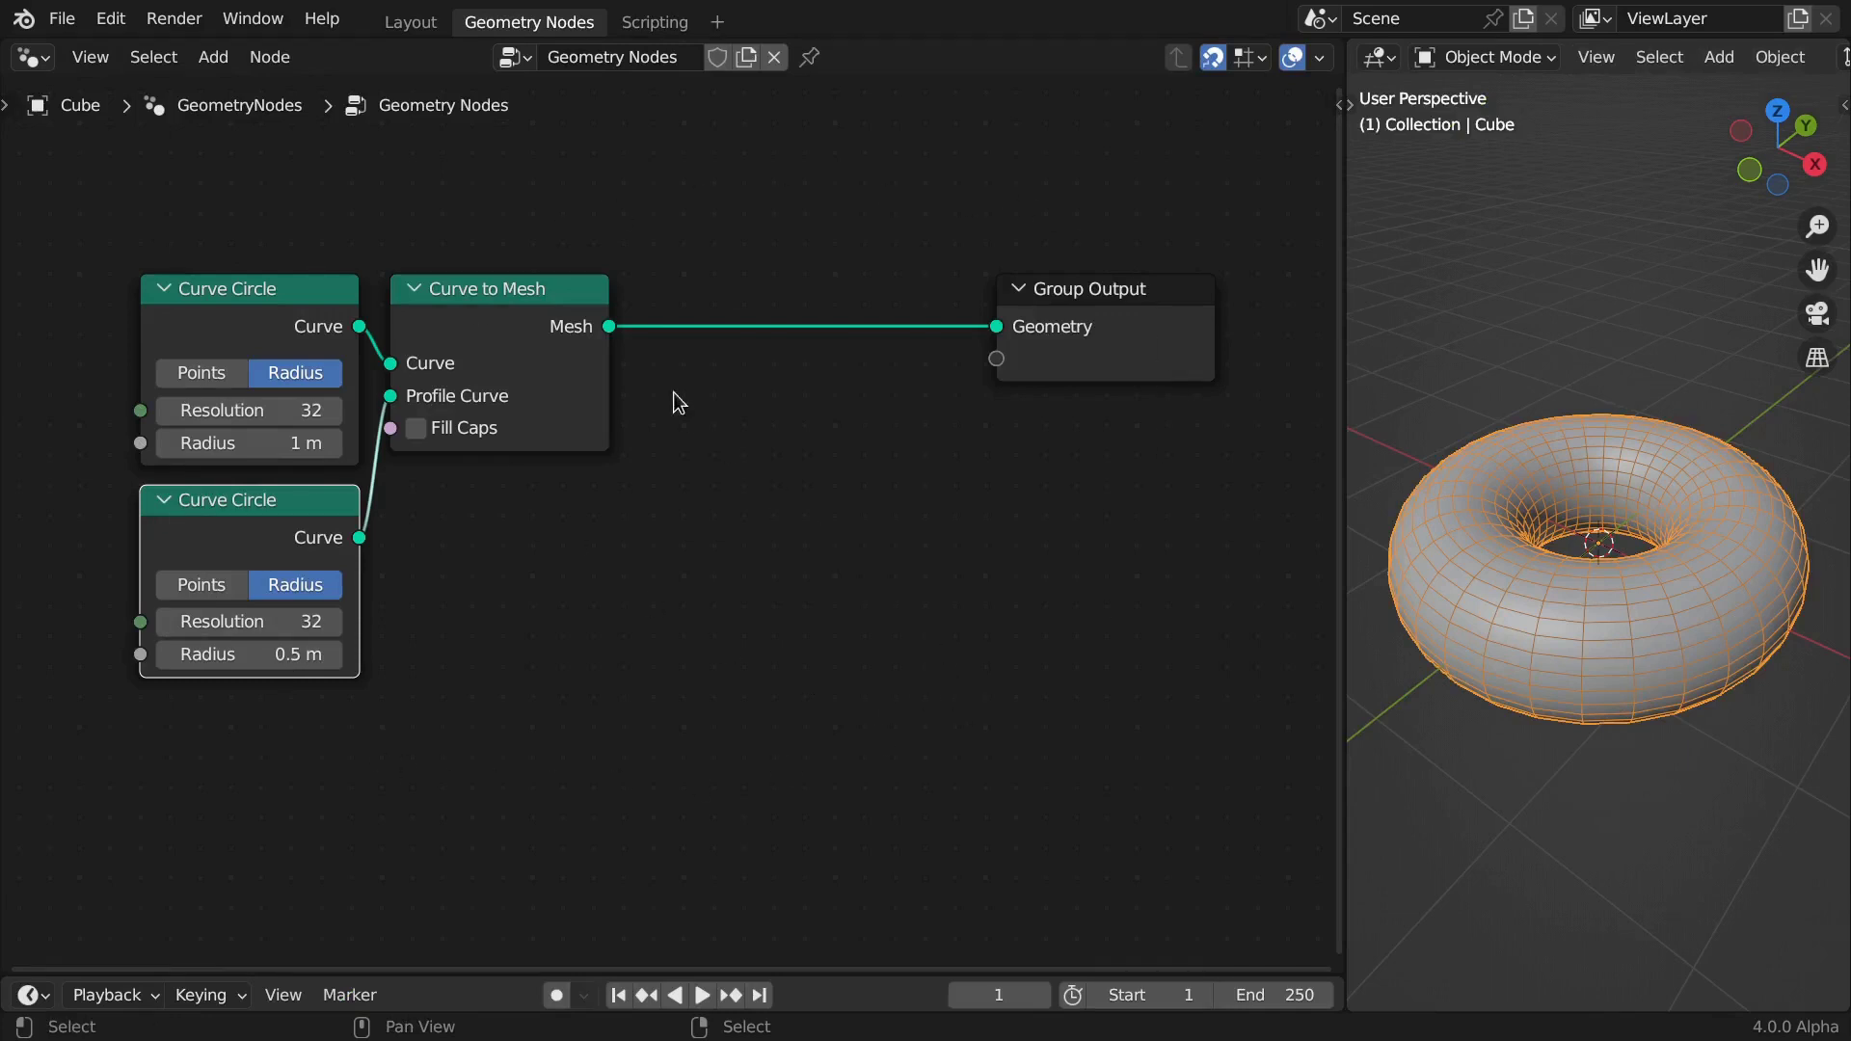
mouse_move(614, 327)
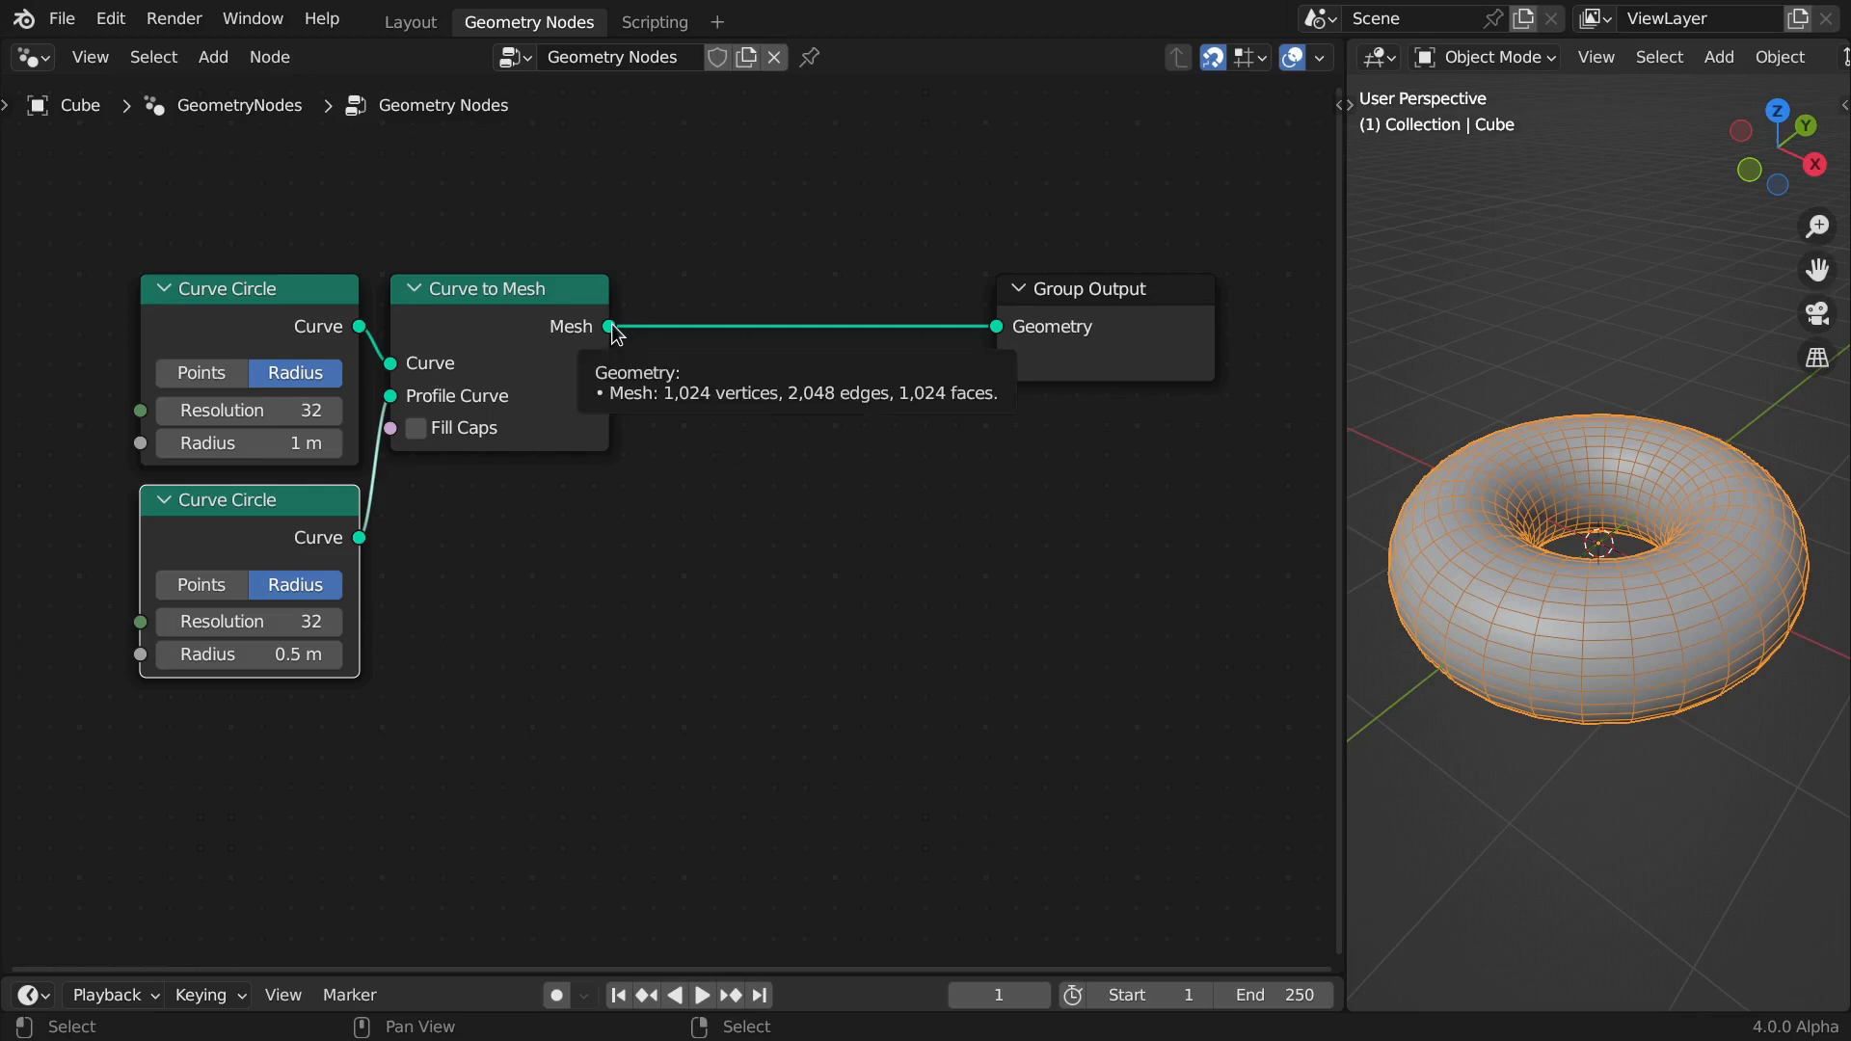
drag(612, 327, 945, 318)
Add a Separate Geometry node on the Edge domain, shifting it and Group Output right
text(separa)
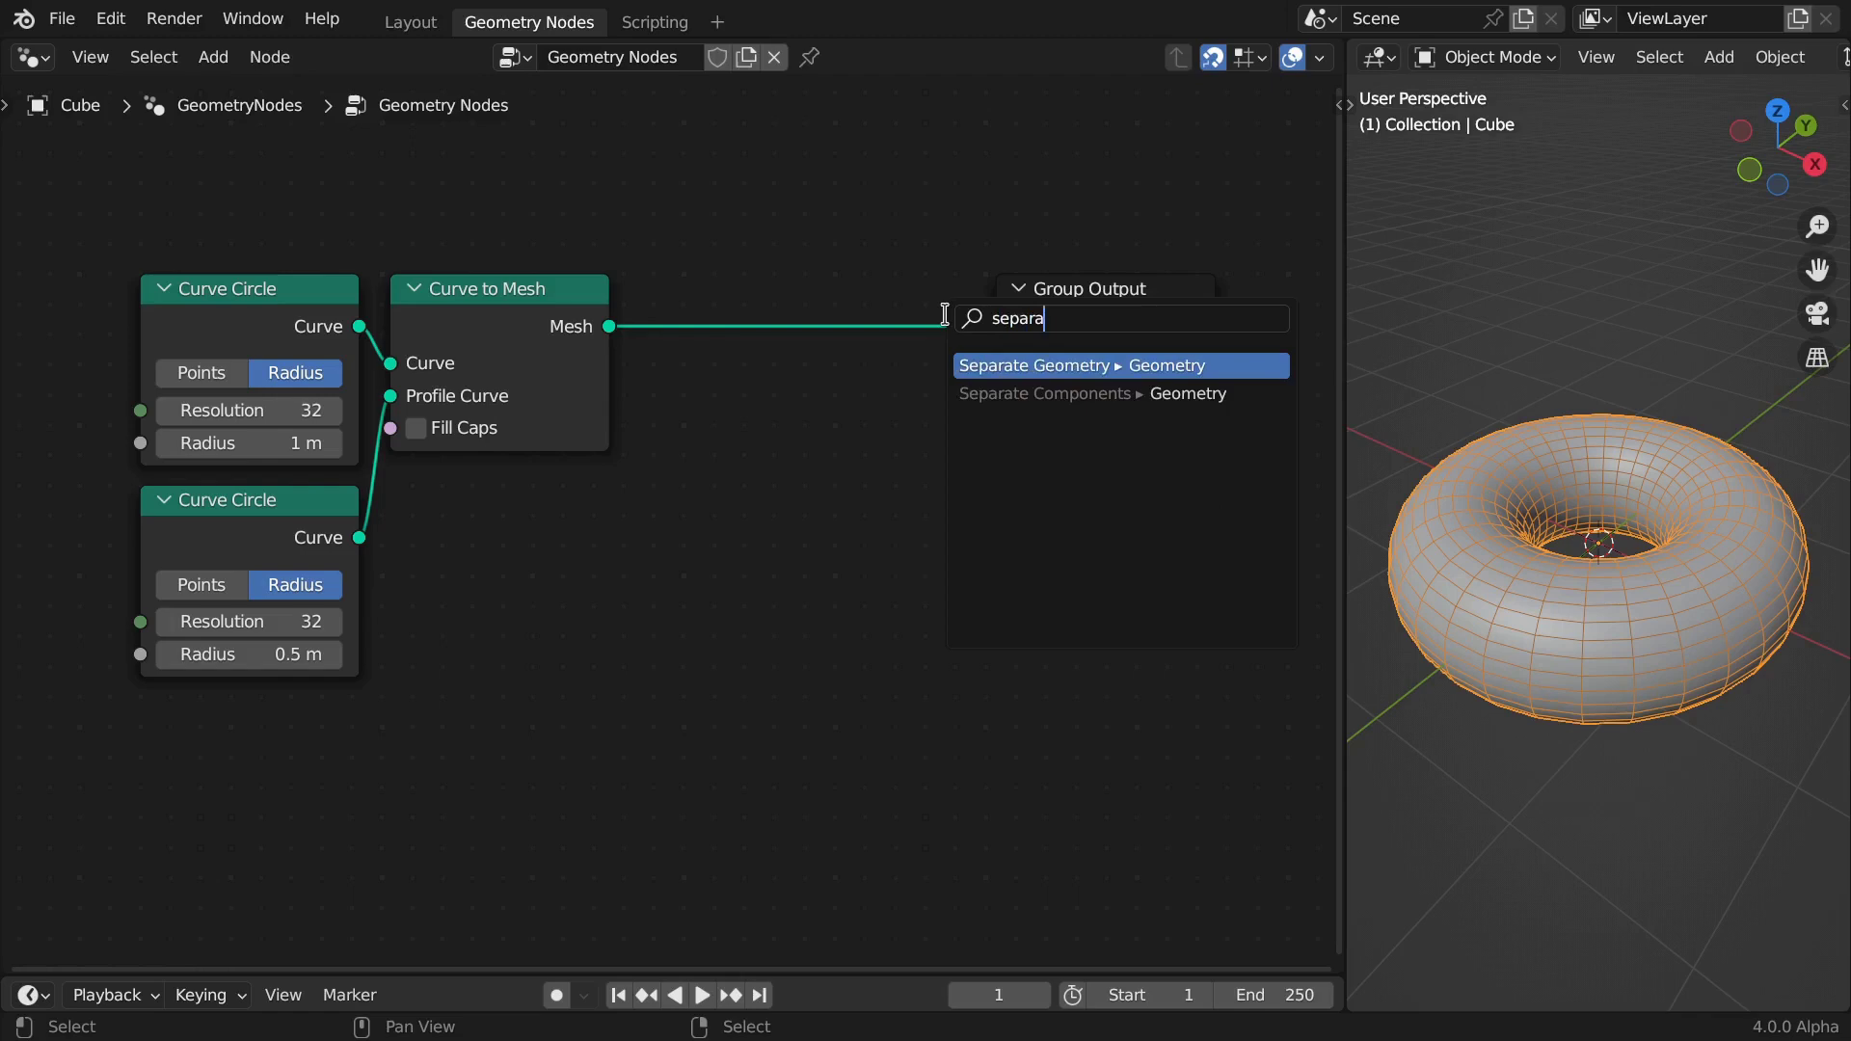
key(Return)
click(869, 405)
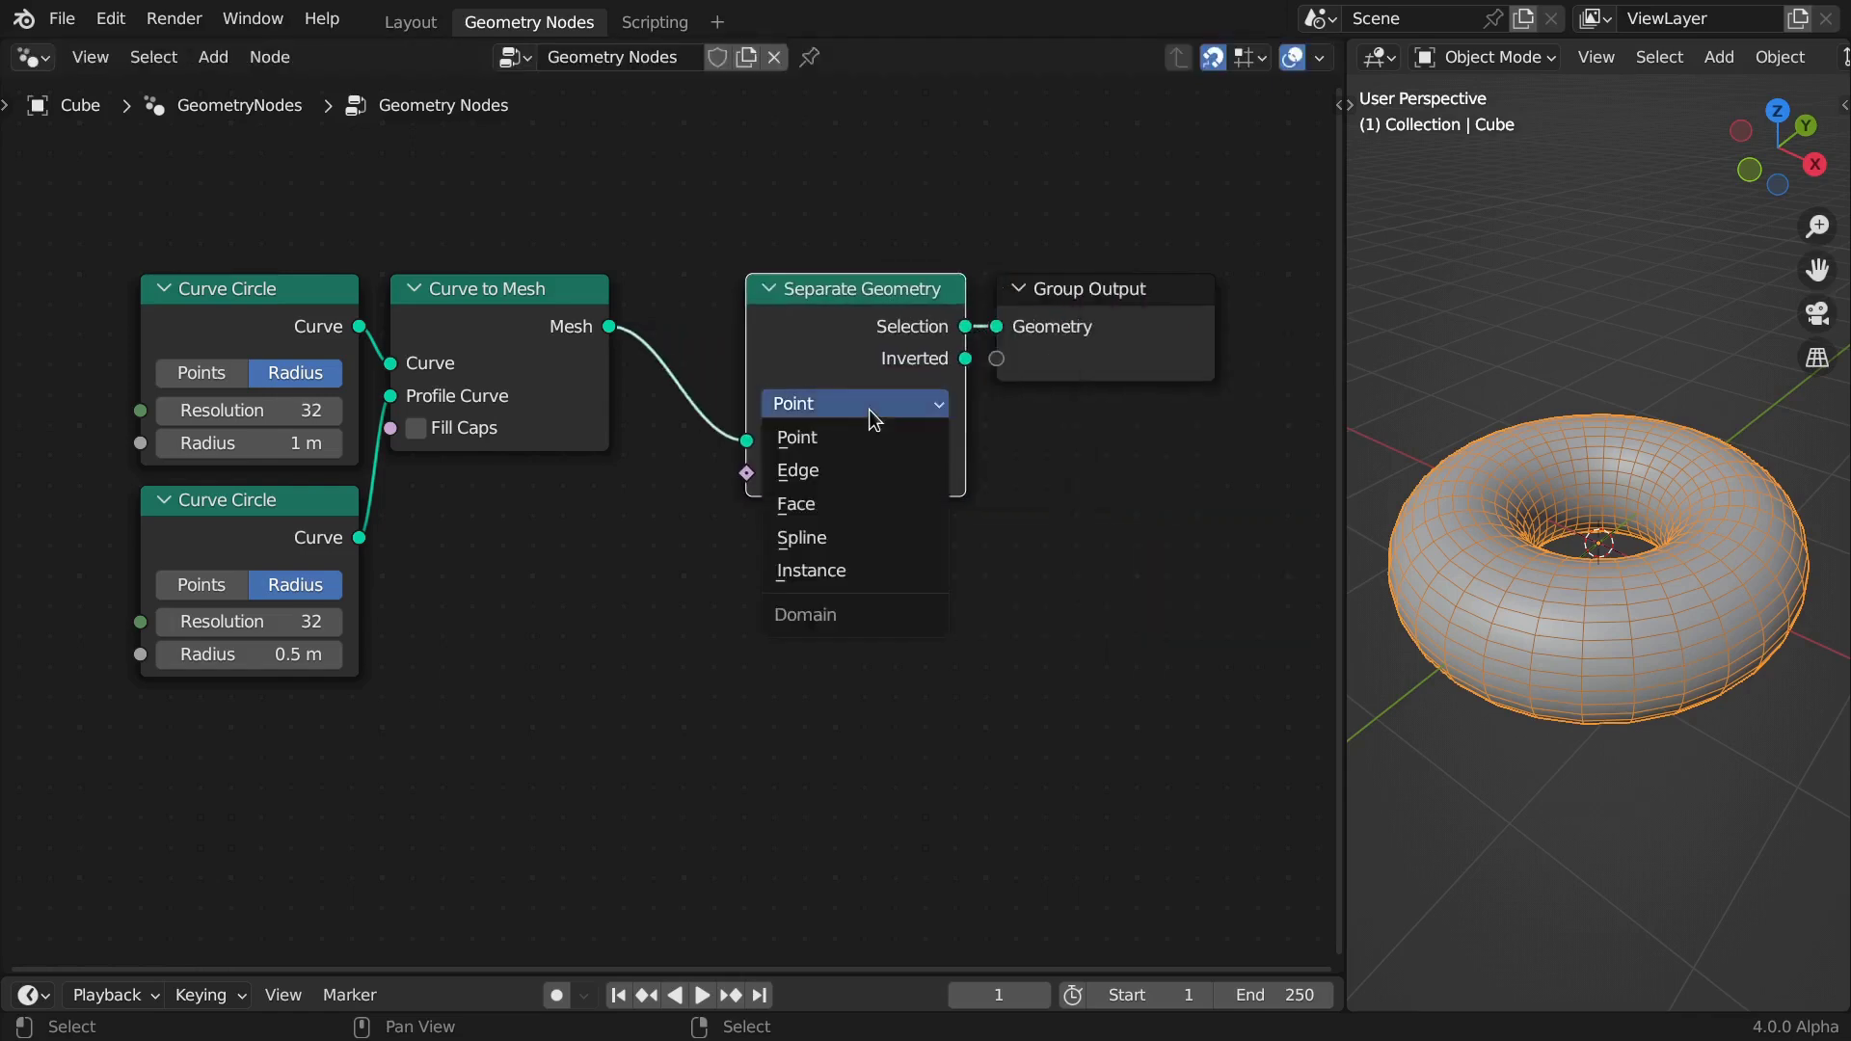
click(871, 473)
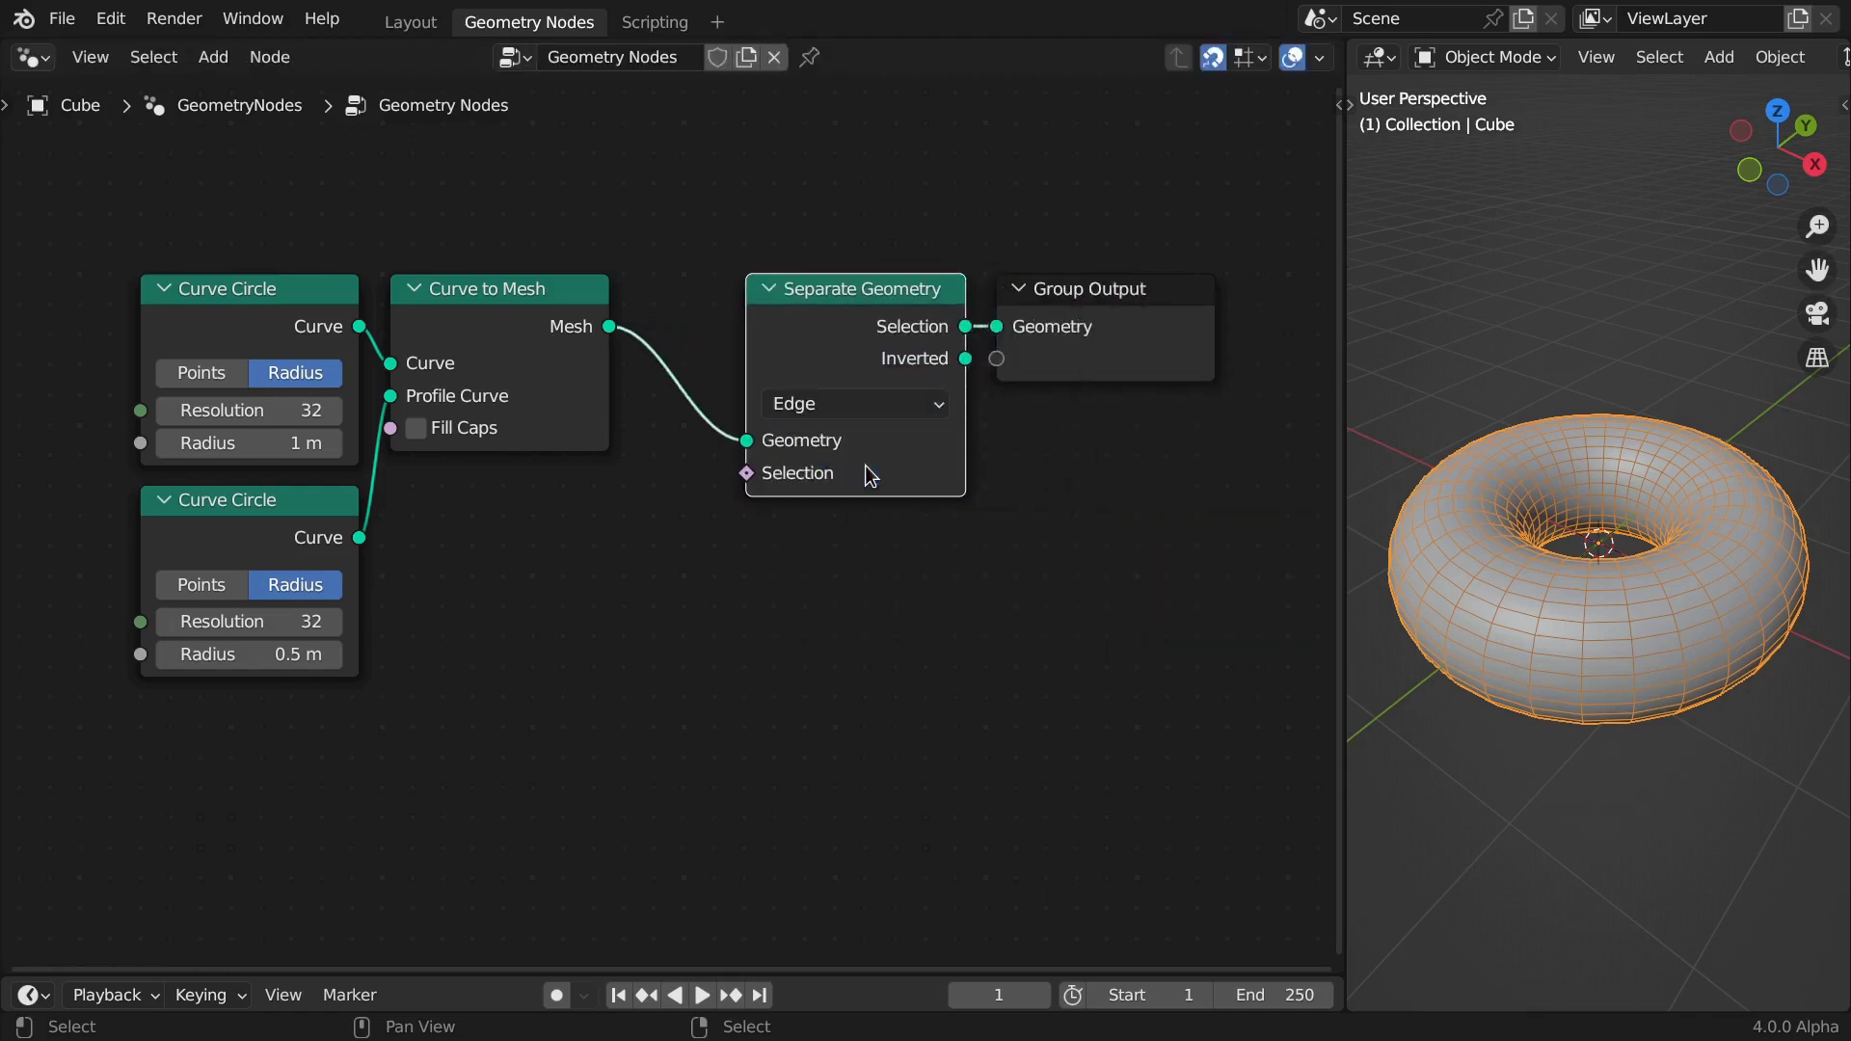
key(c)
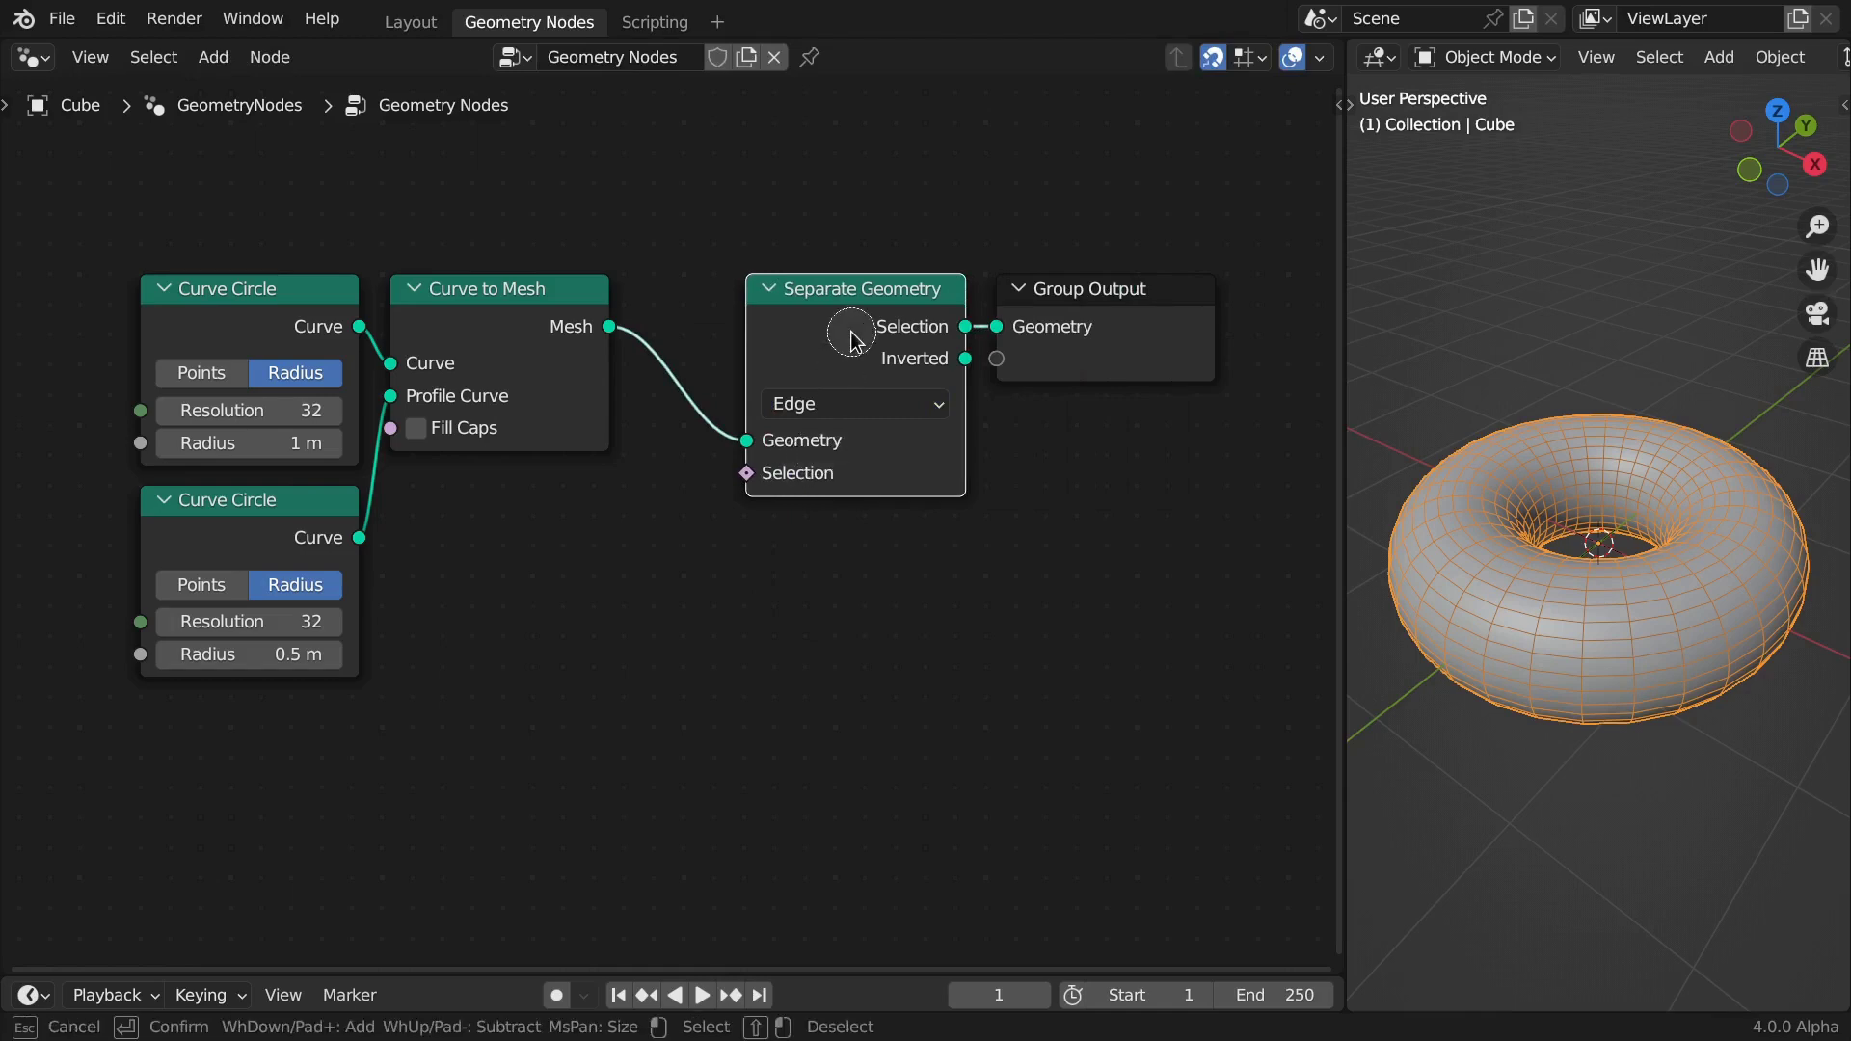
key(Escape)
key(g)
key(x)
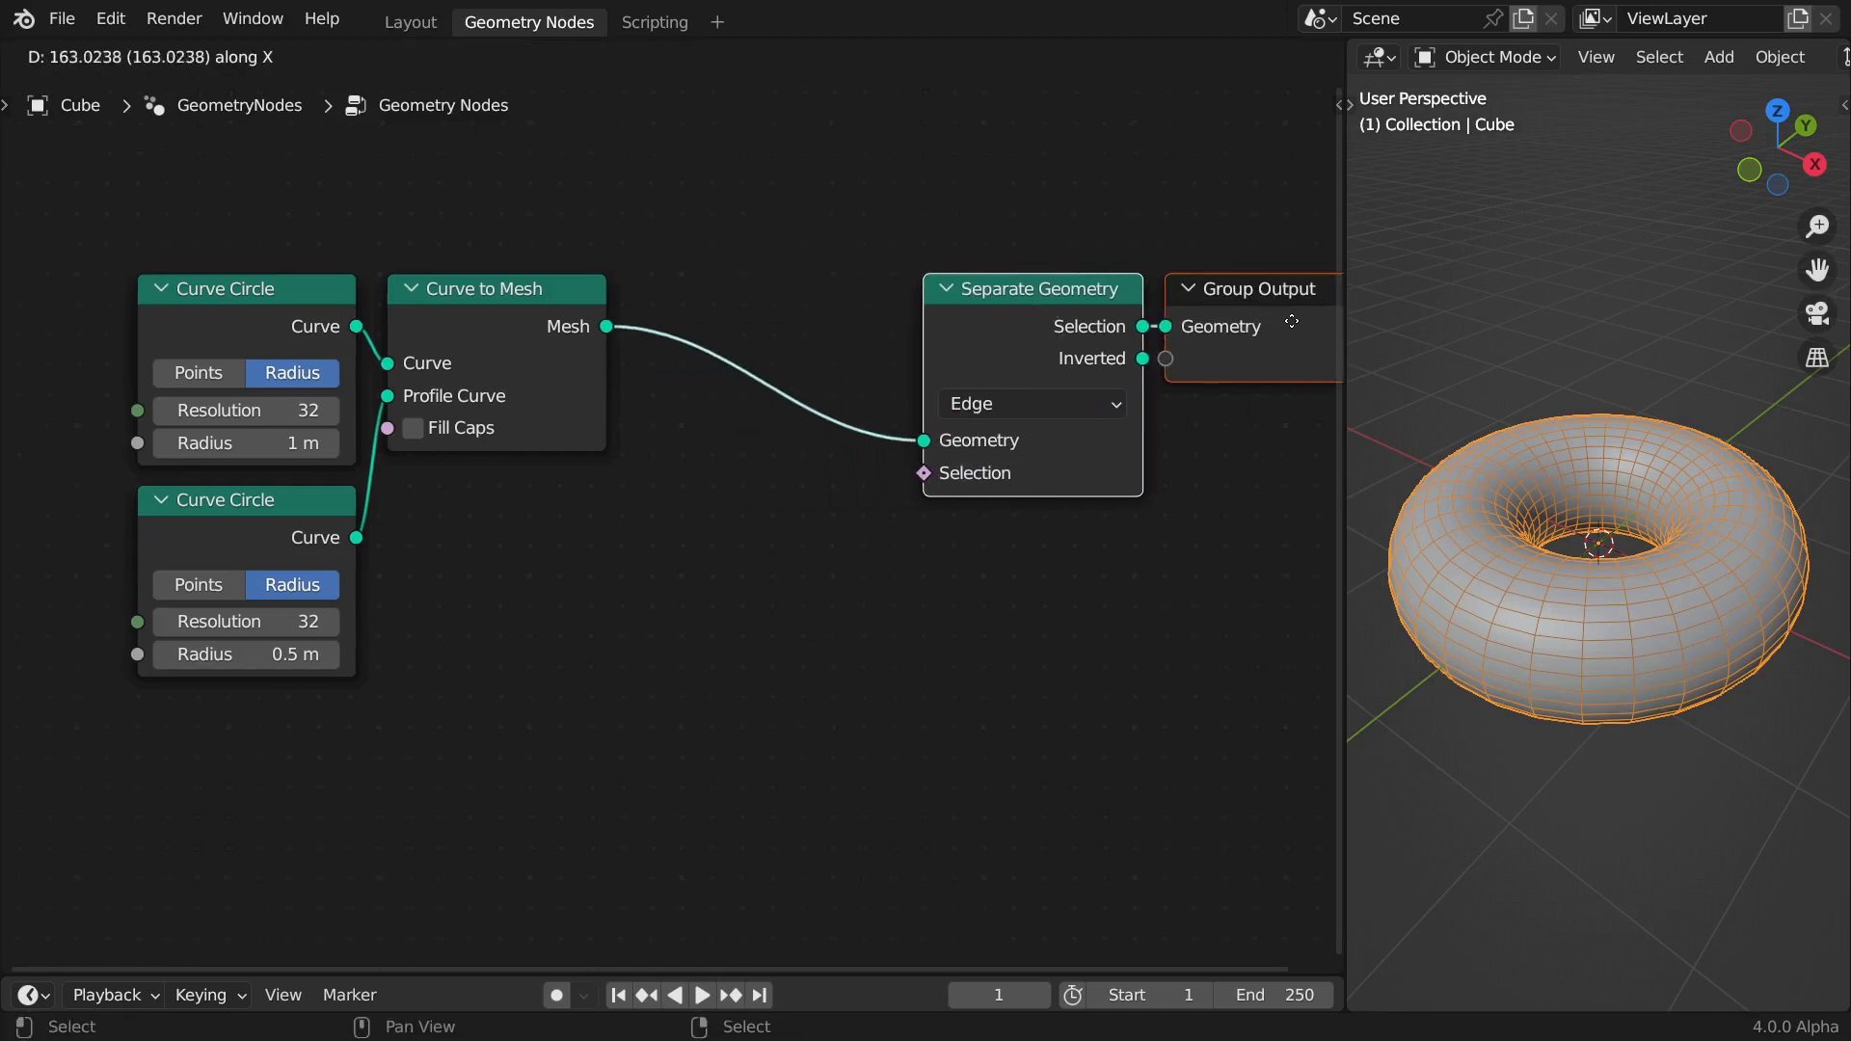
click(1272, 353)
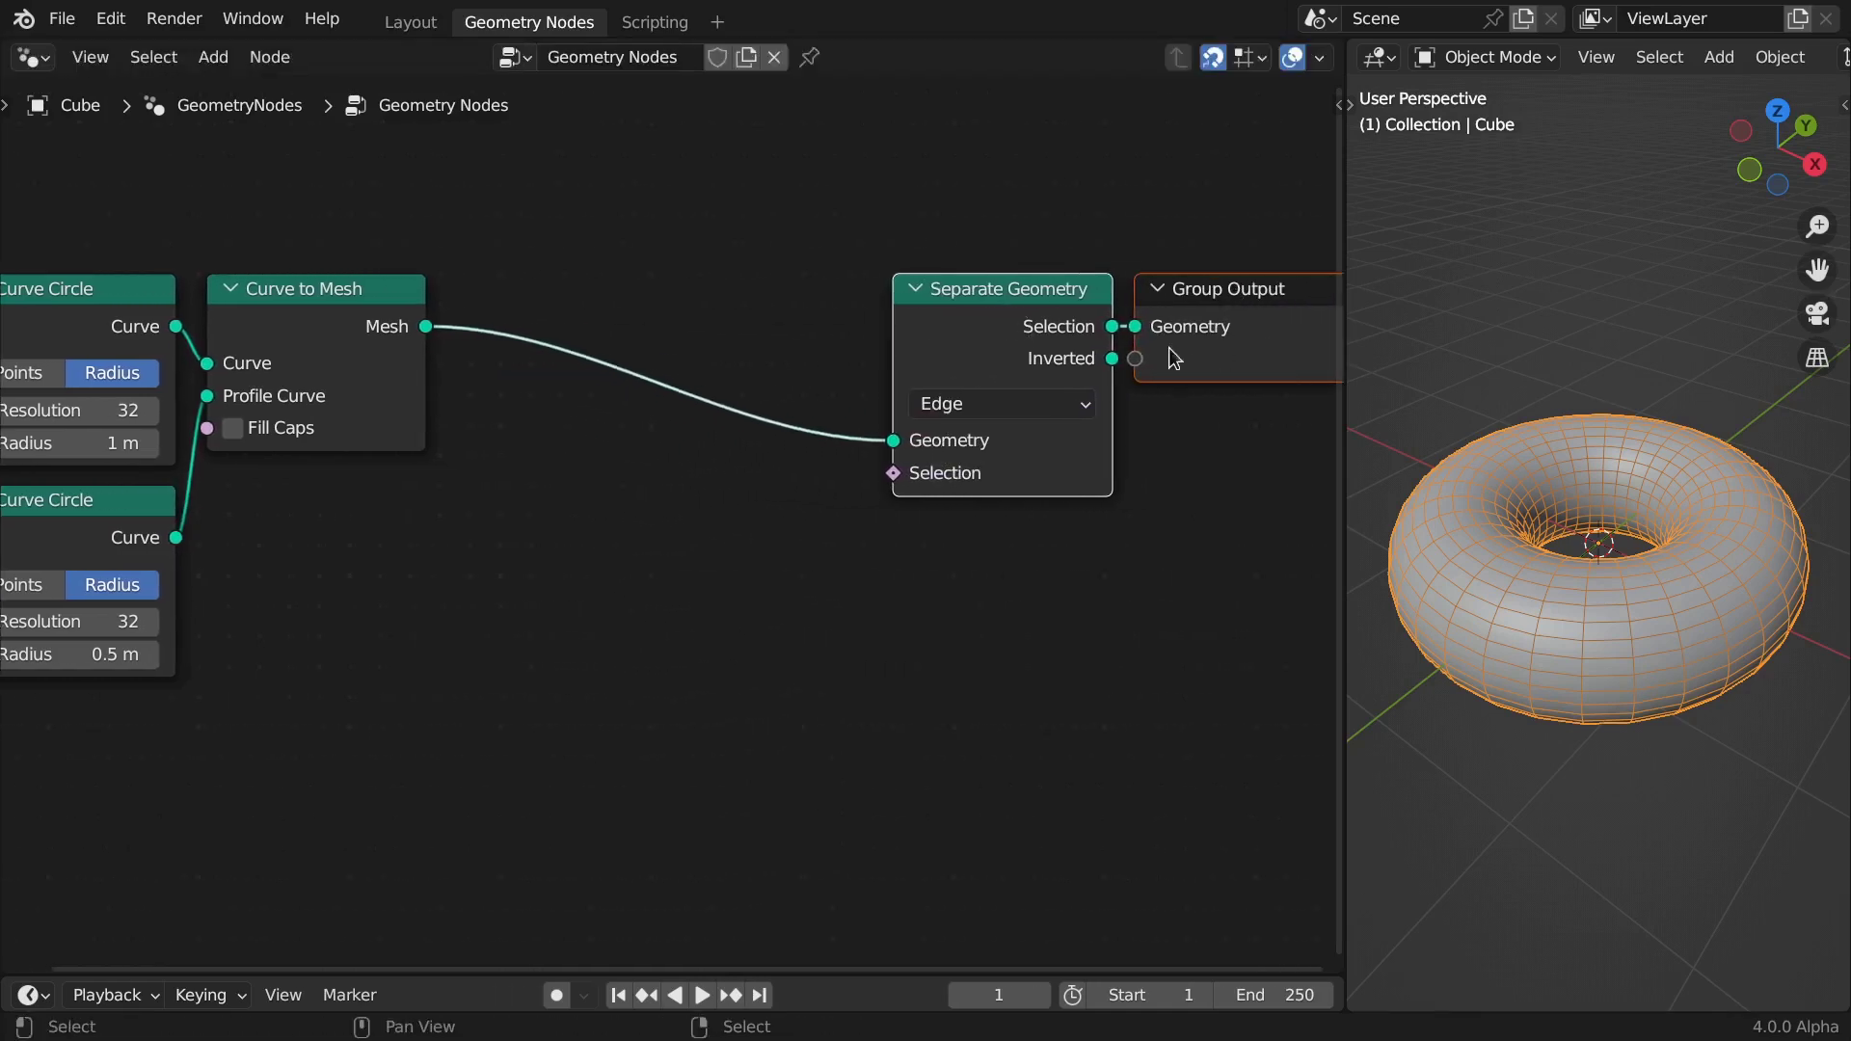
Feed the Selection input with an Index node through a Less Than compare node
drag(892, 473, 538, 551)
text(index)
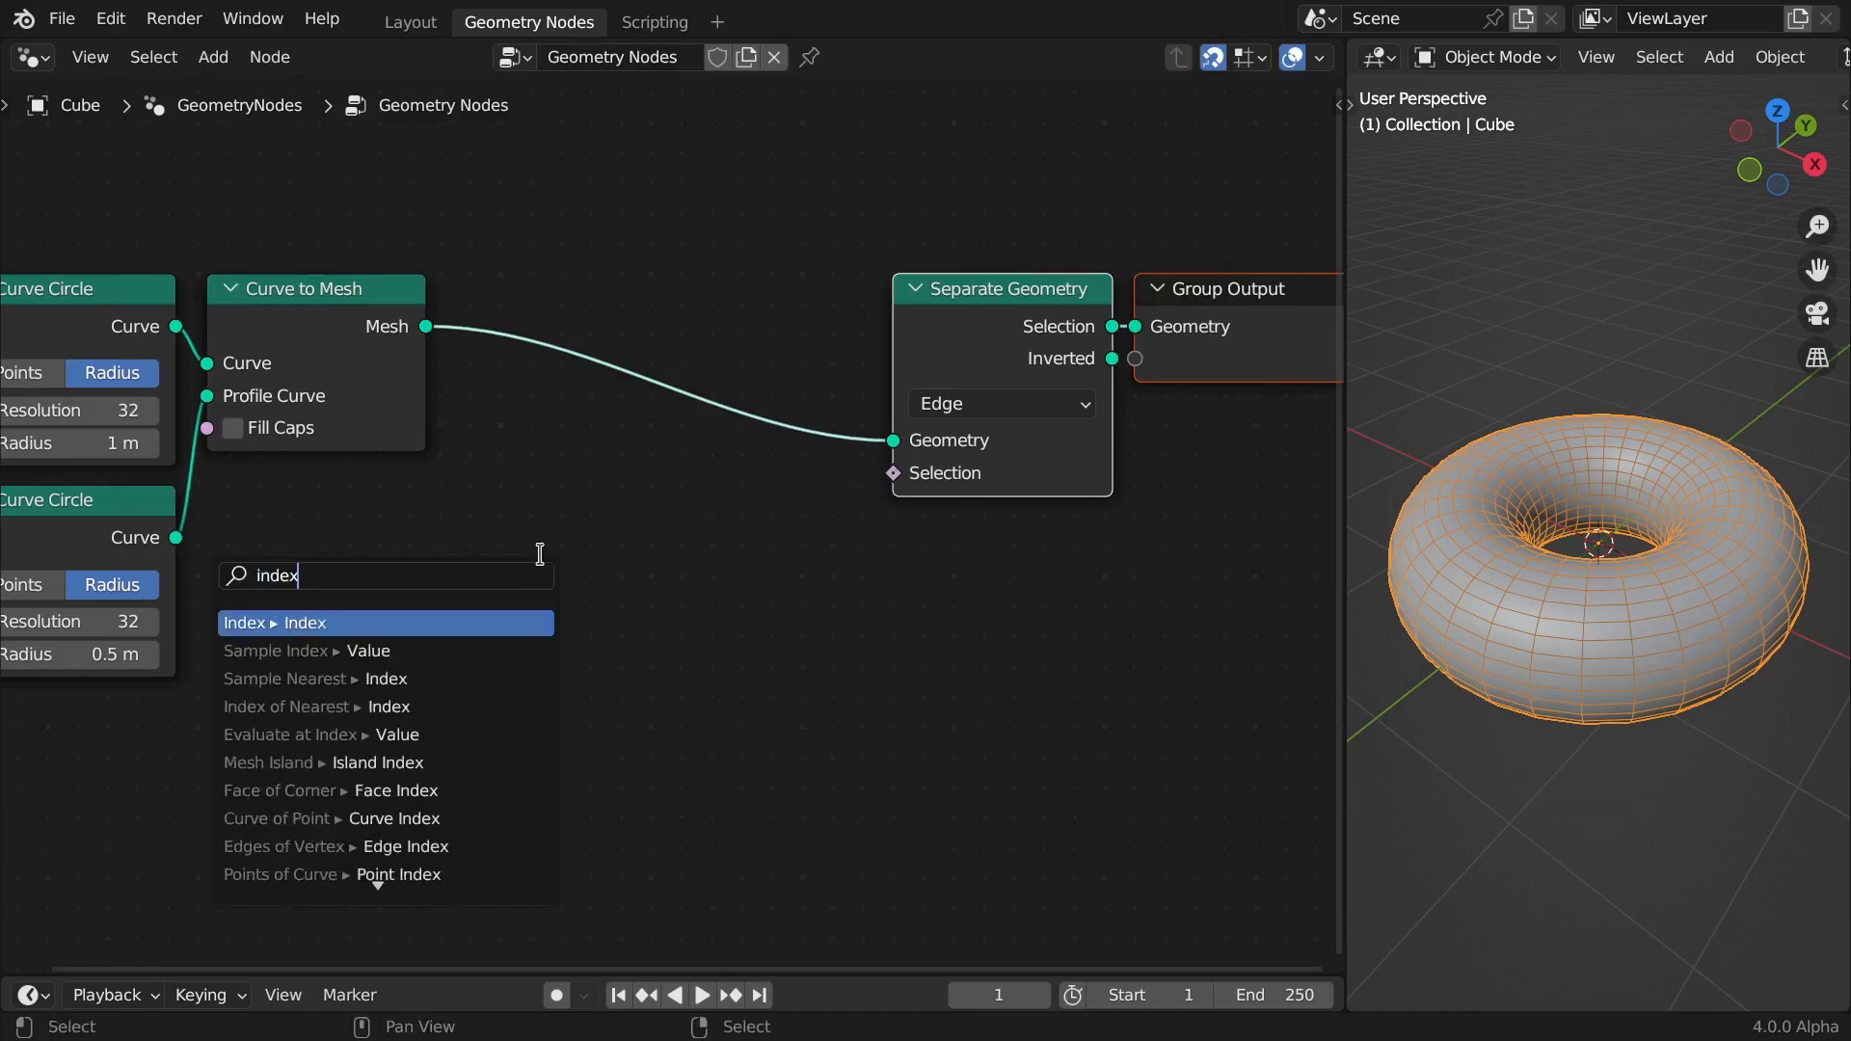
key(Return)
click(656, 566)
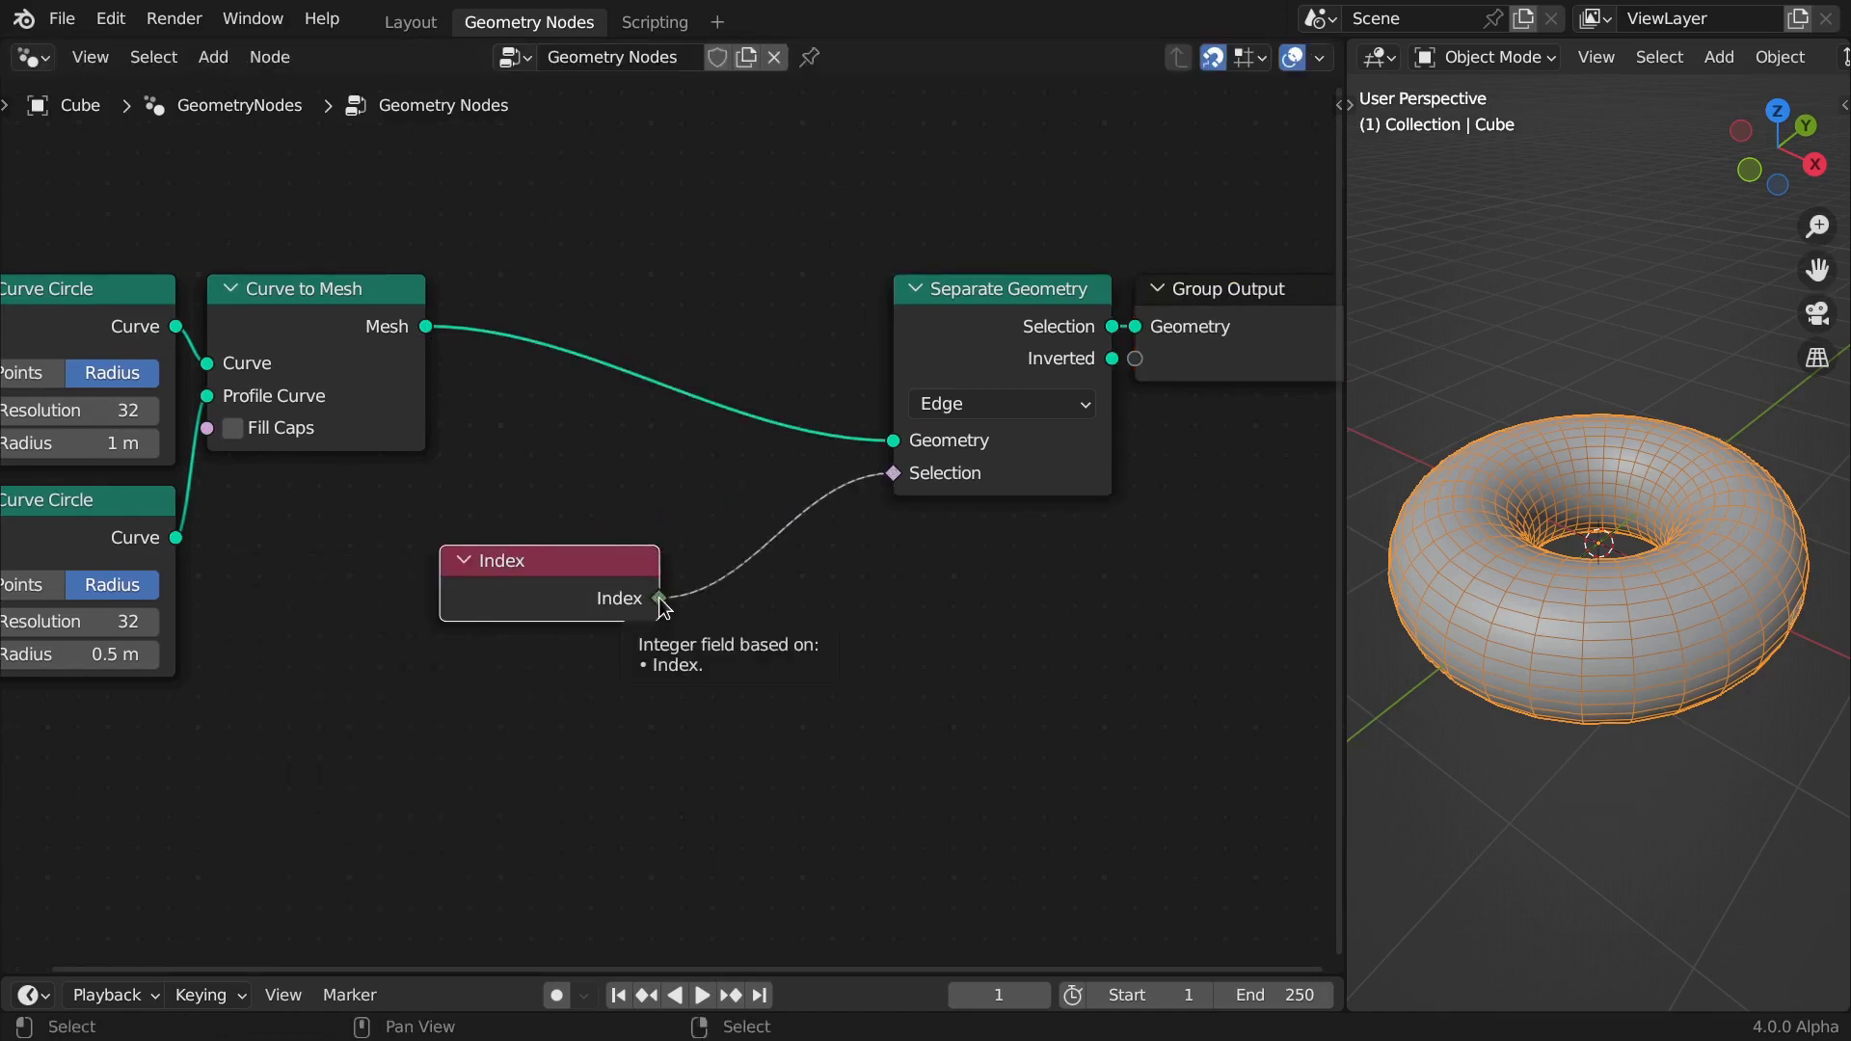
drag(660, 598, 711, 586)
text(less)
key(Return)
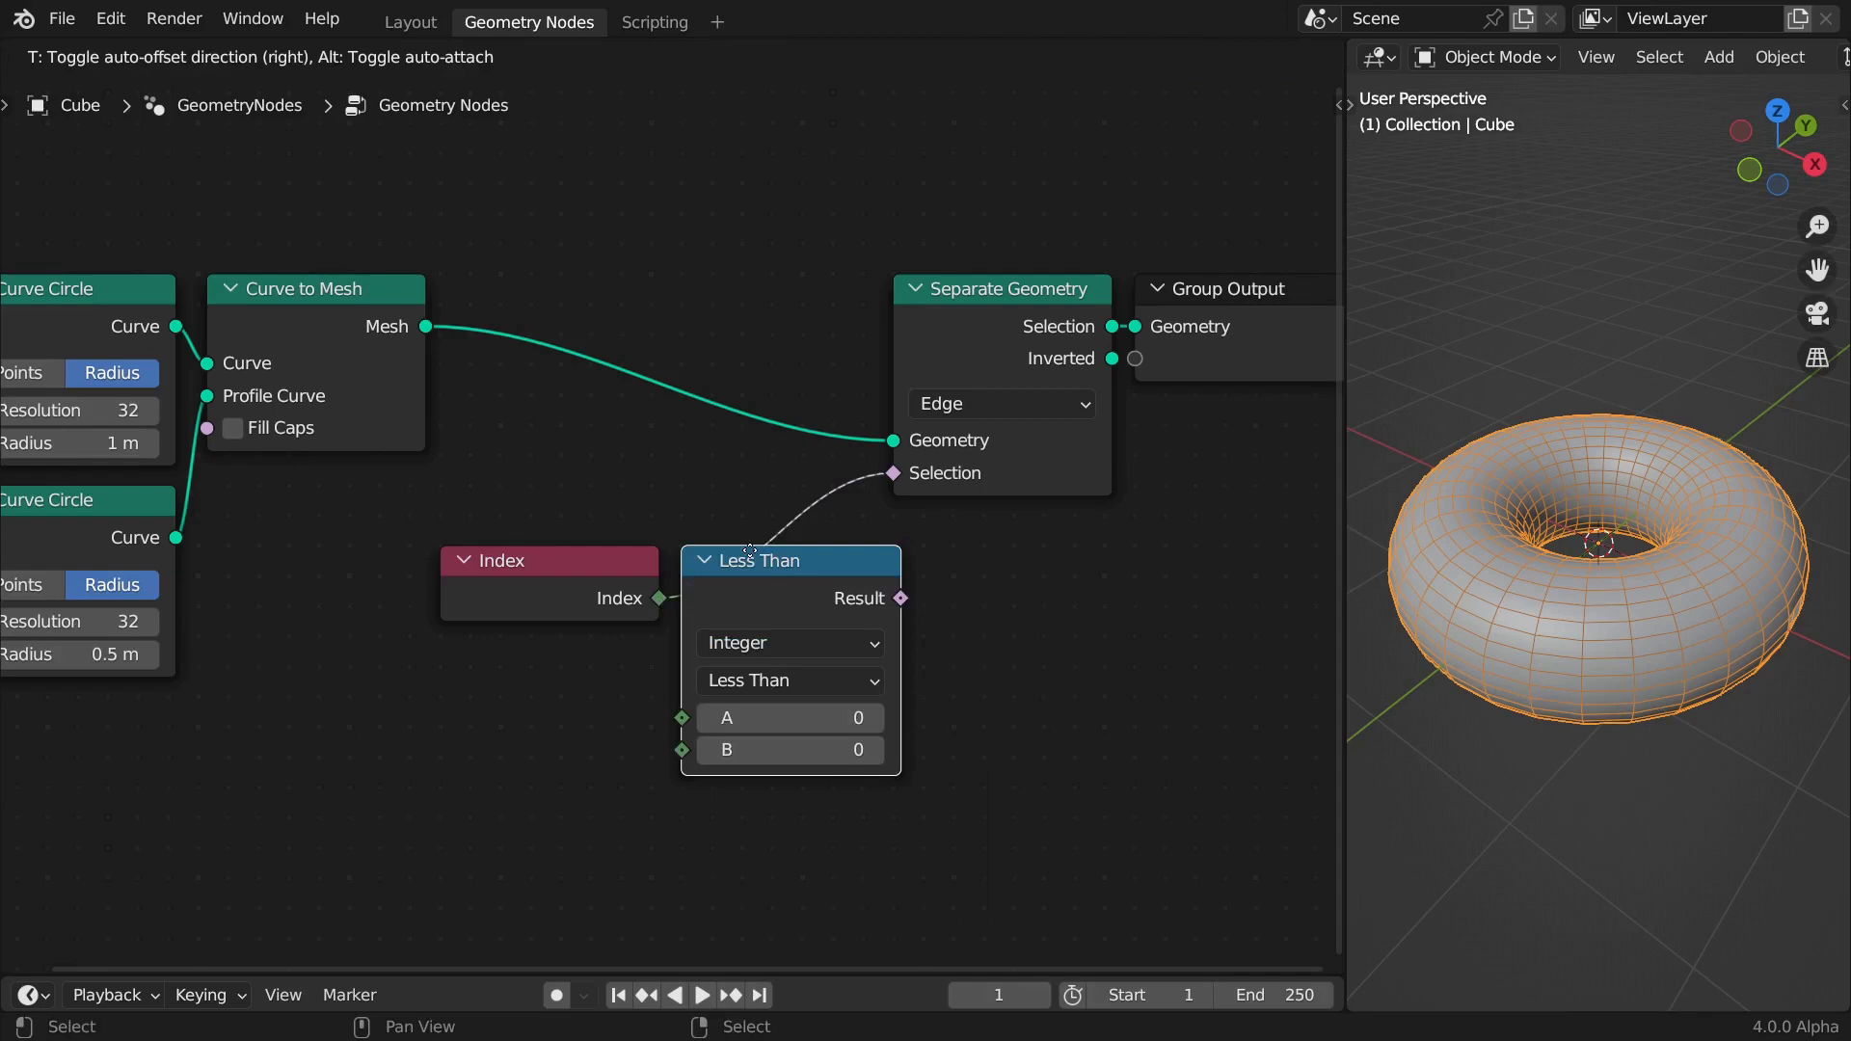
click(753, 561)
Add a Domain Size node on the mesh and link Point Count into Less Than's B
drag(426, 326, 444, 431)
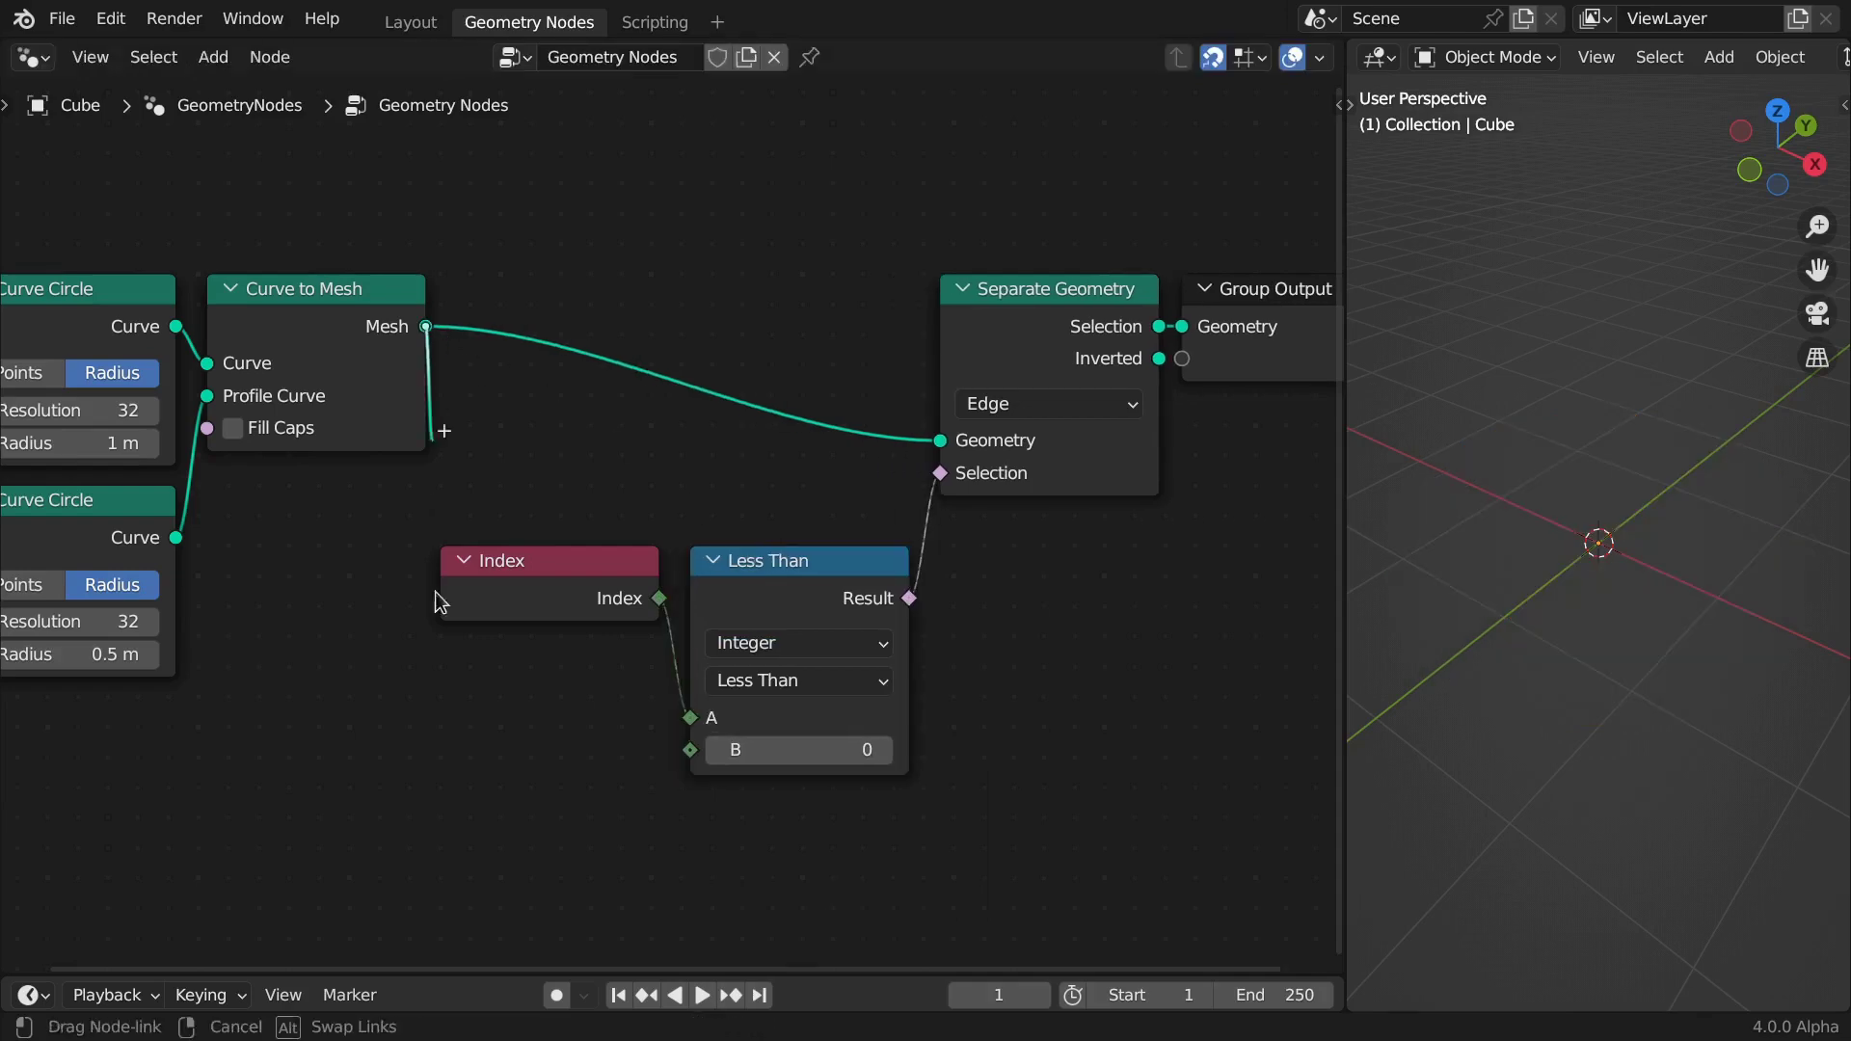
drag(485, 746, 485, 746)
text(domain)
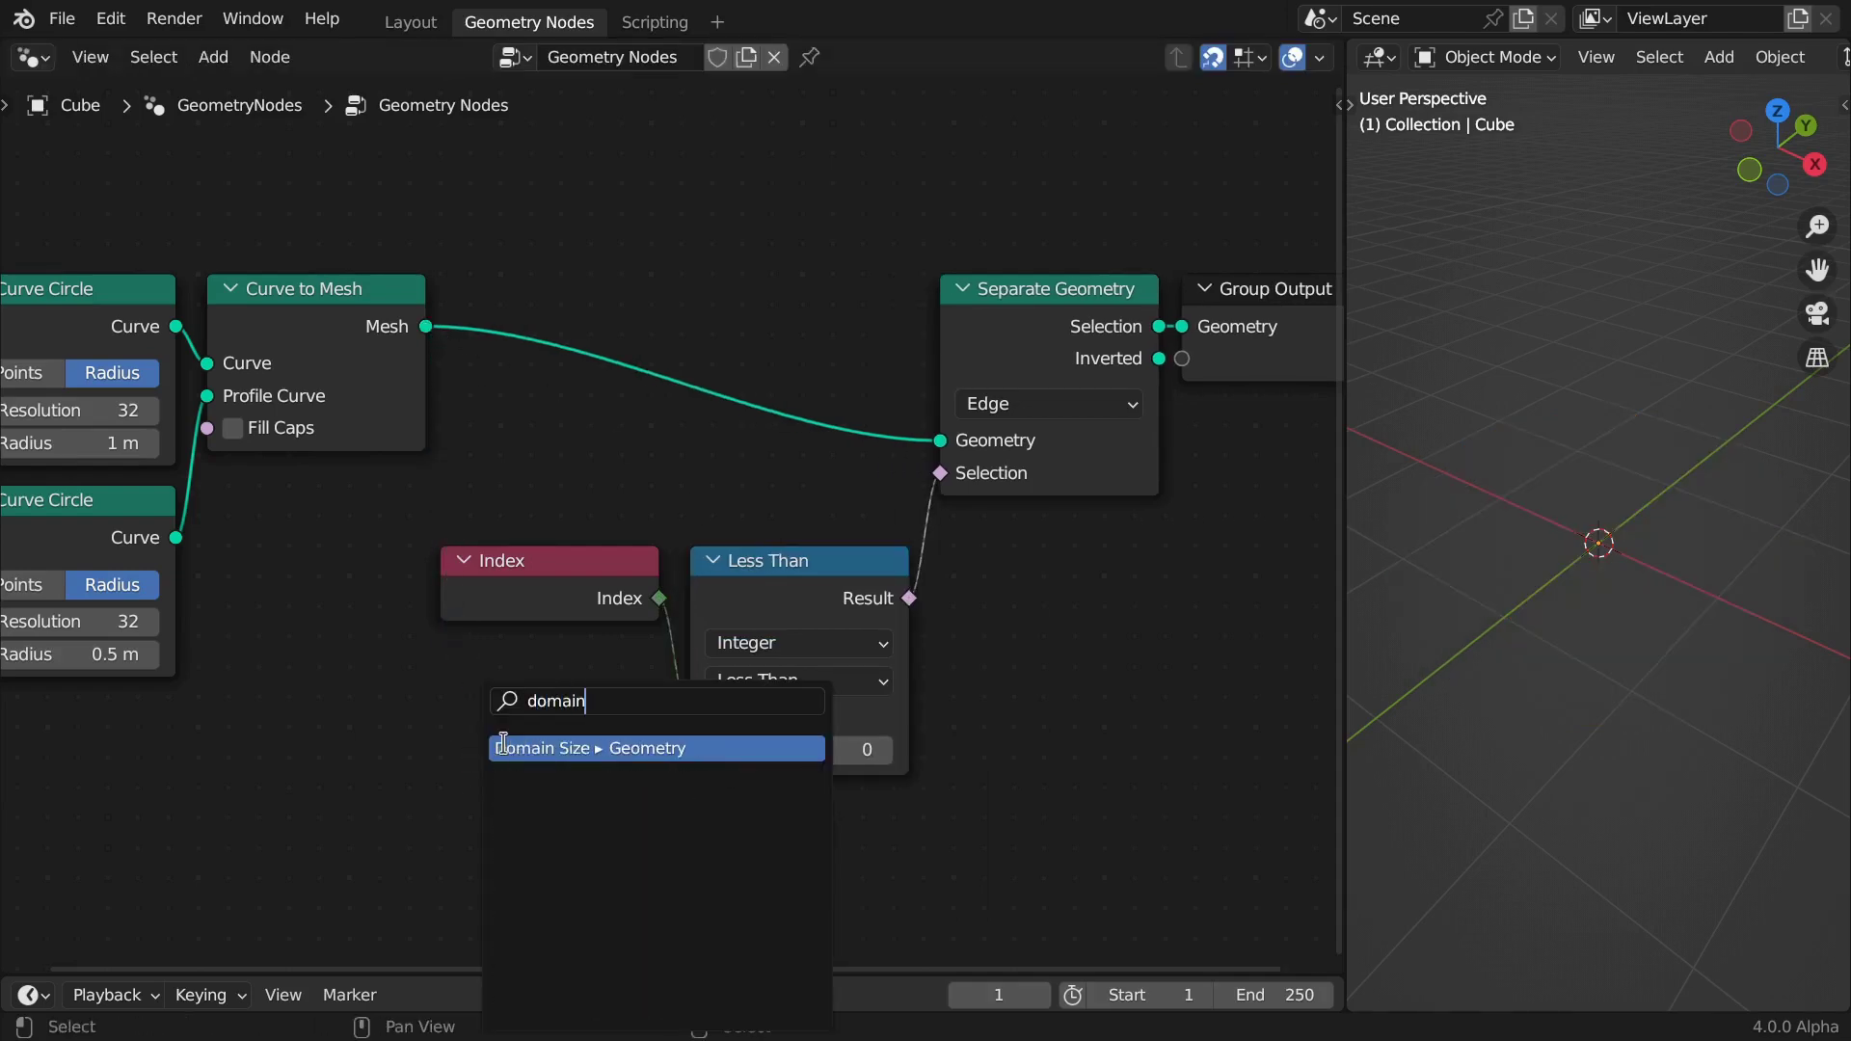
click(502, 747)
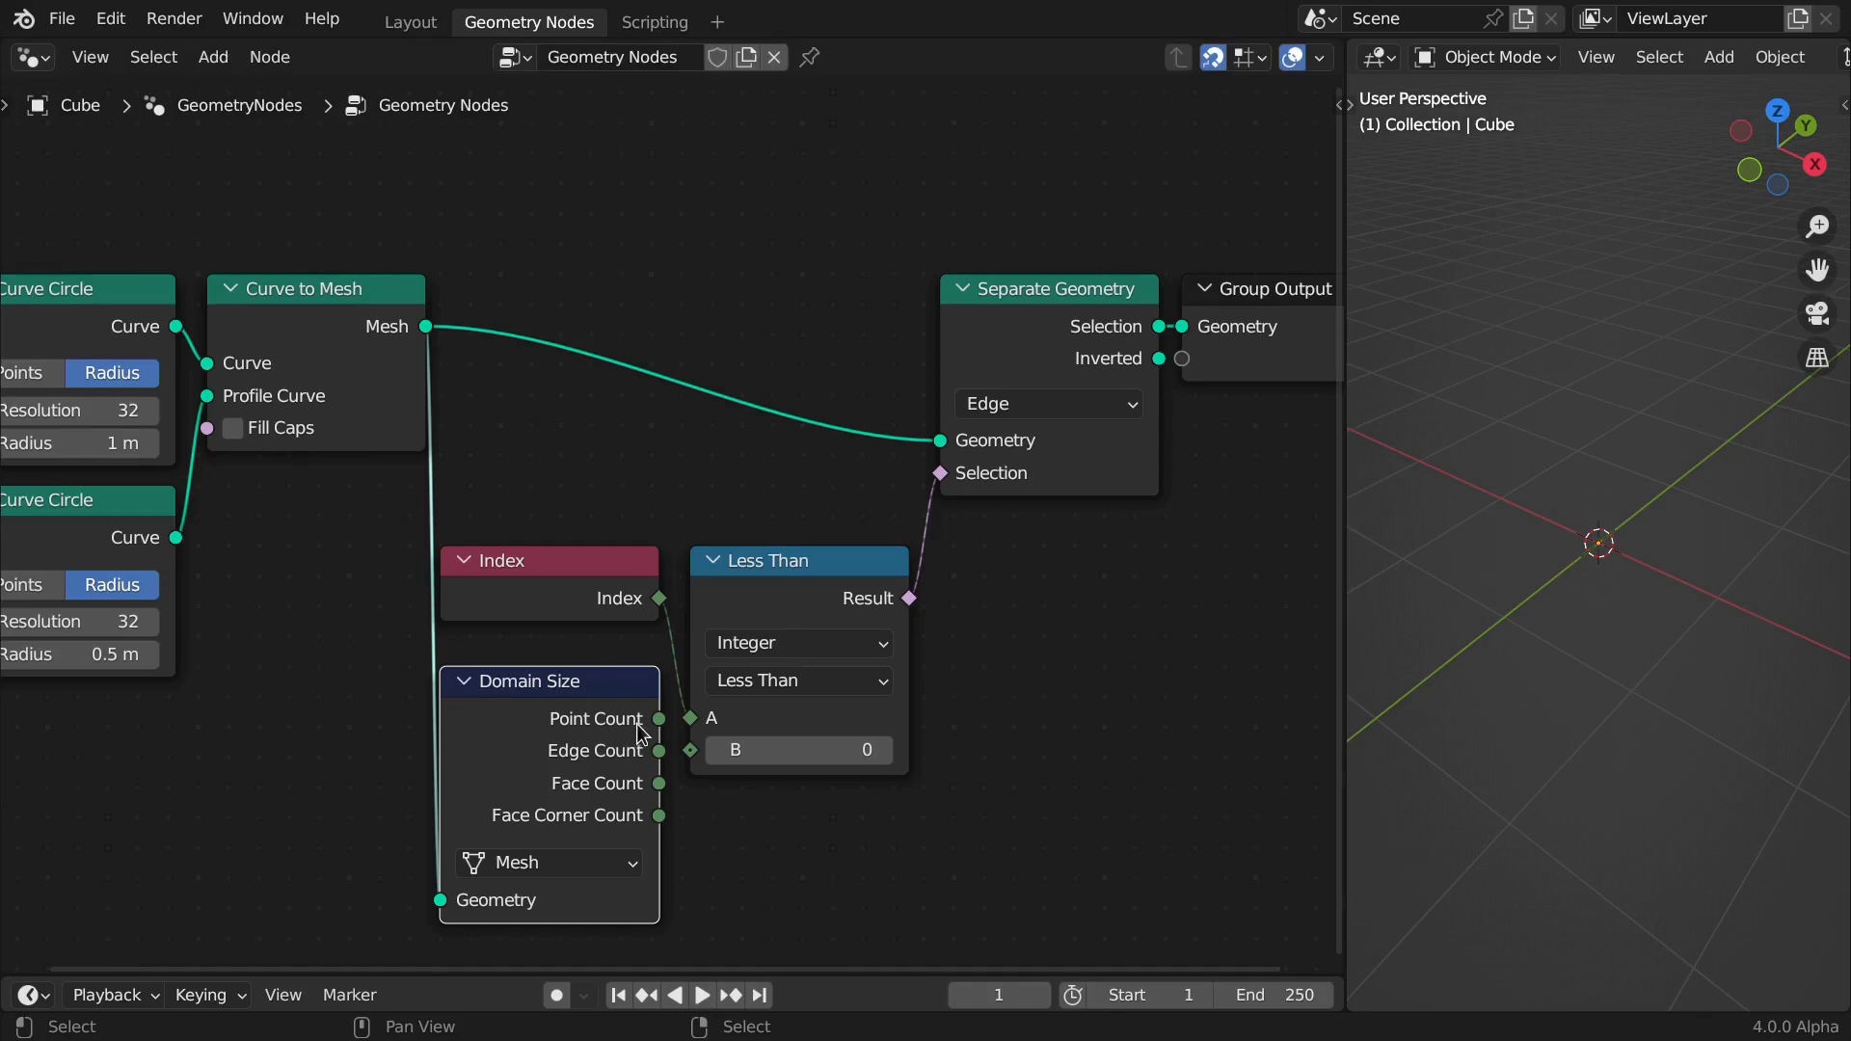
drag(690, 746, 690, 747)
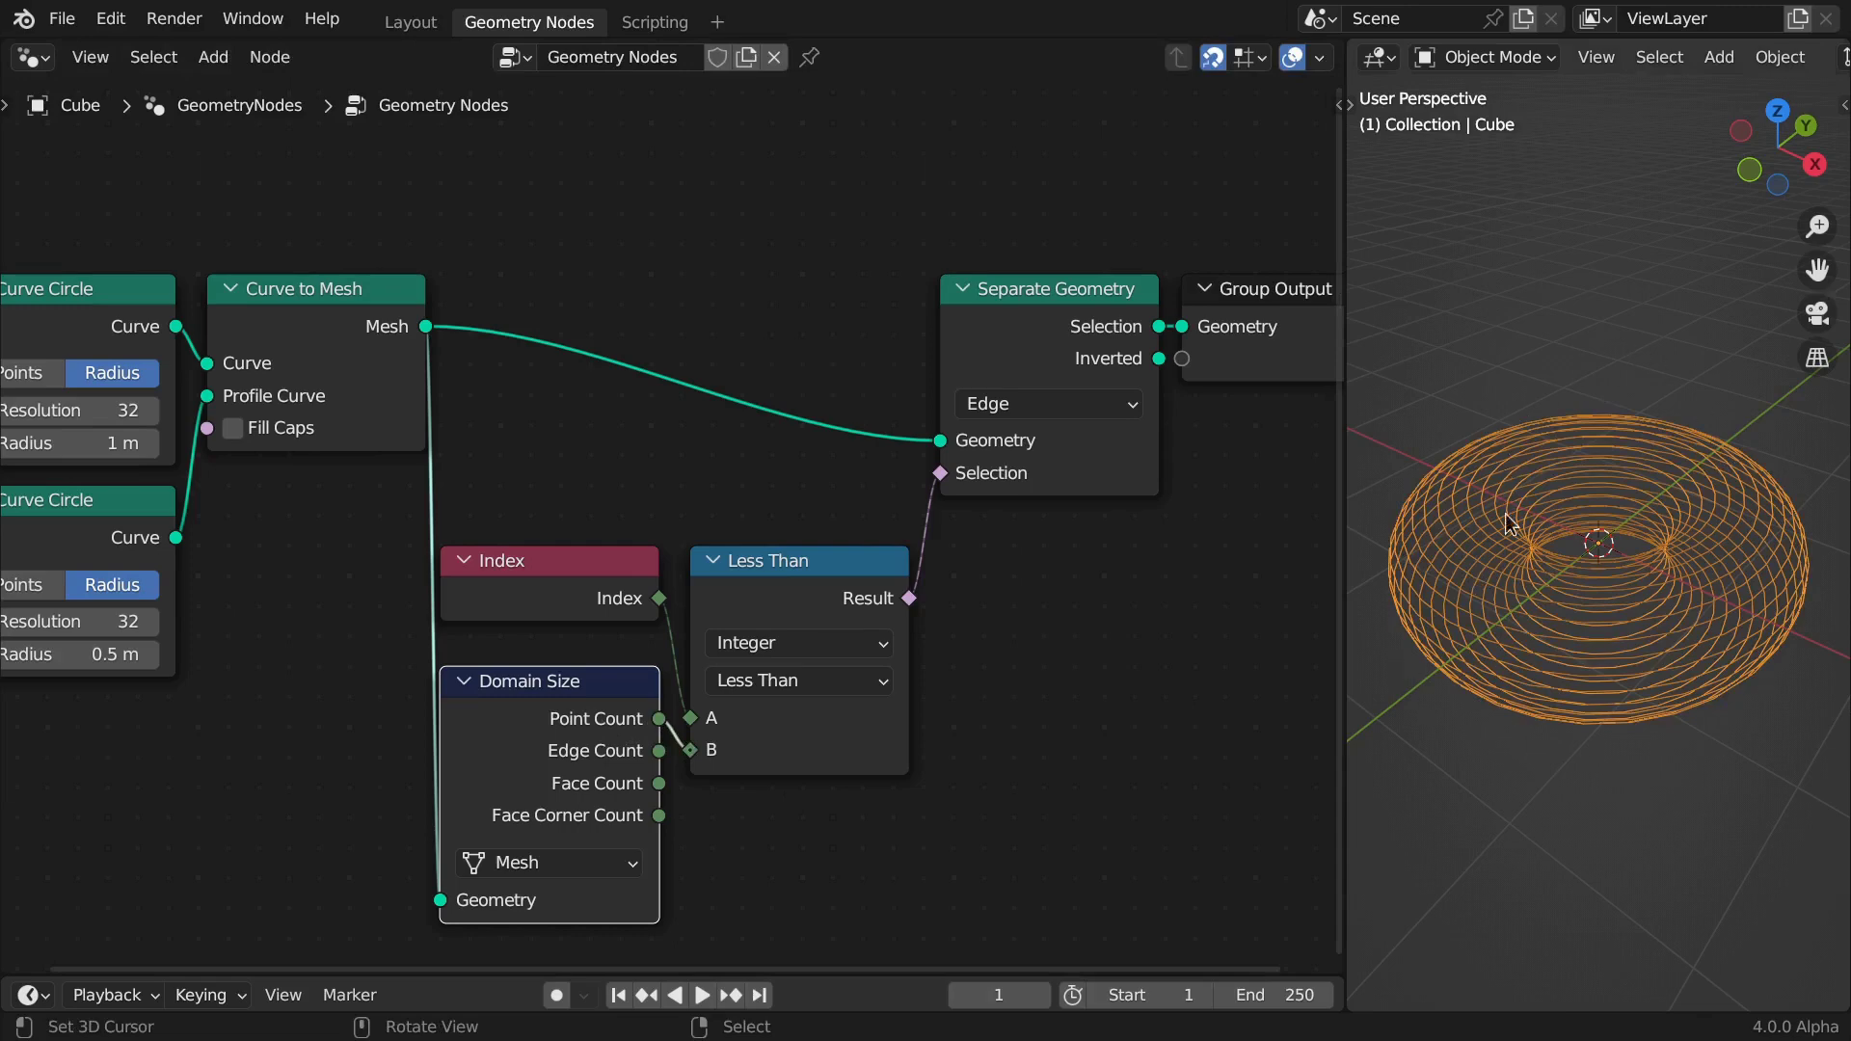
Send the Inverted edges to Group Output and enlarge the 3D view
ctrl+shift+click(1058, 298)
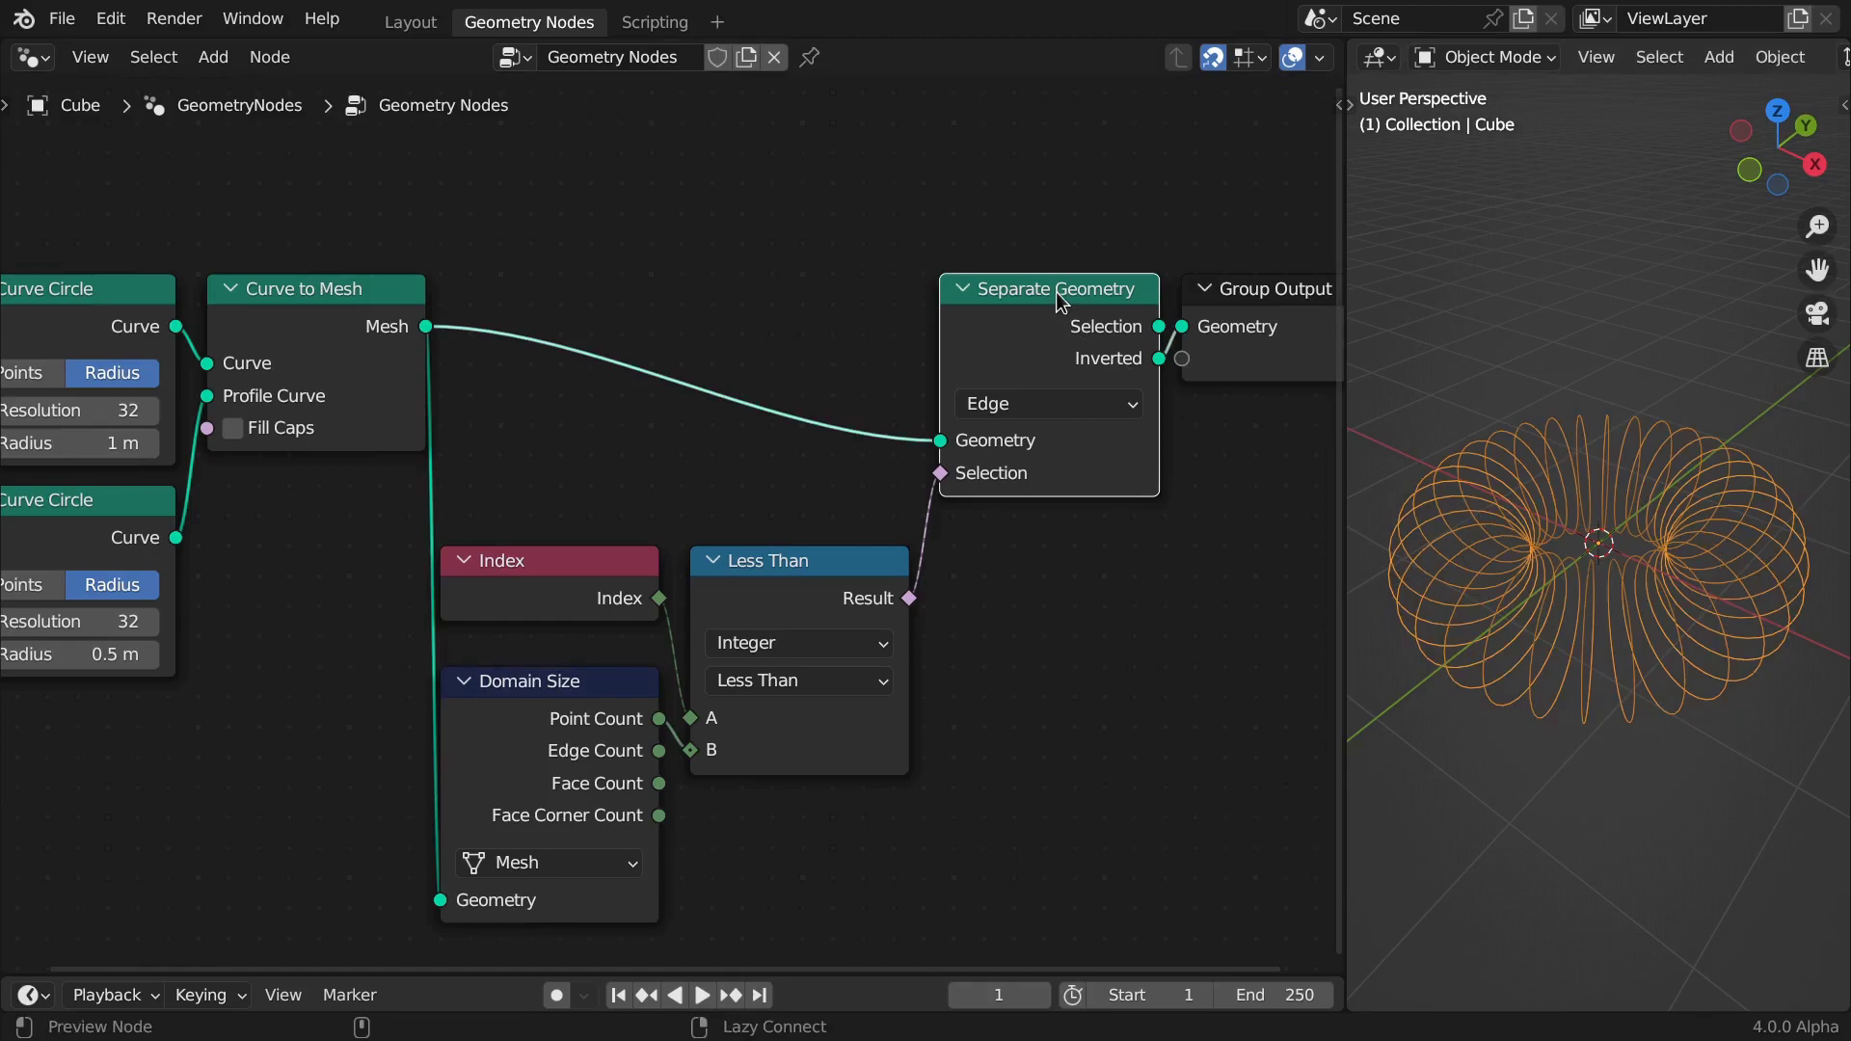
ctrl+shift+click(1060, 302)
ctrl+shift+click(1061, 301)
key(ctrl+space)
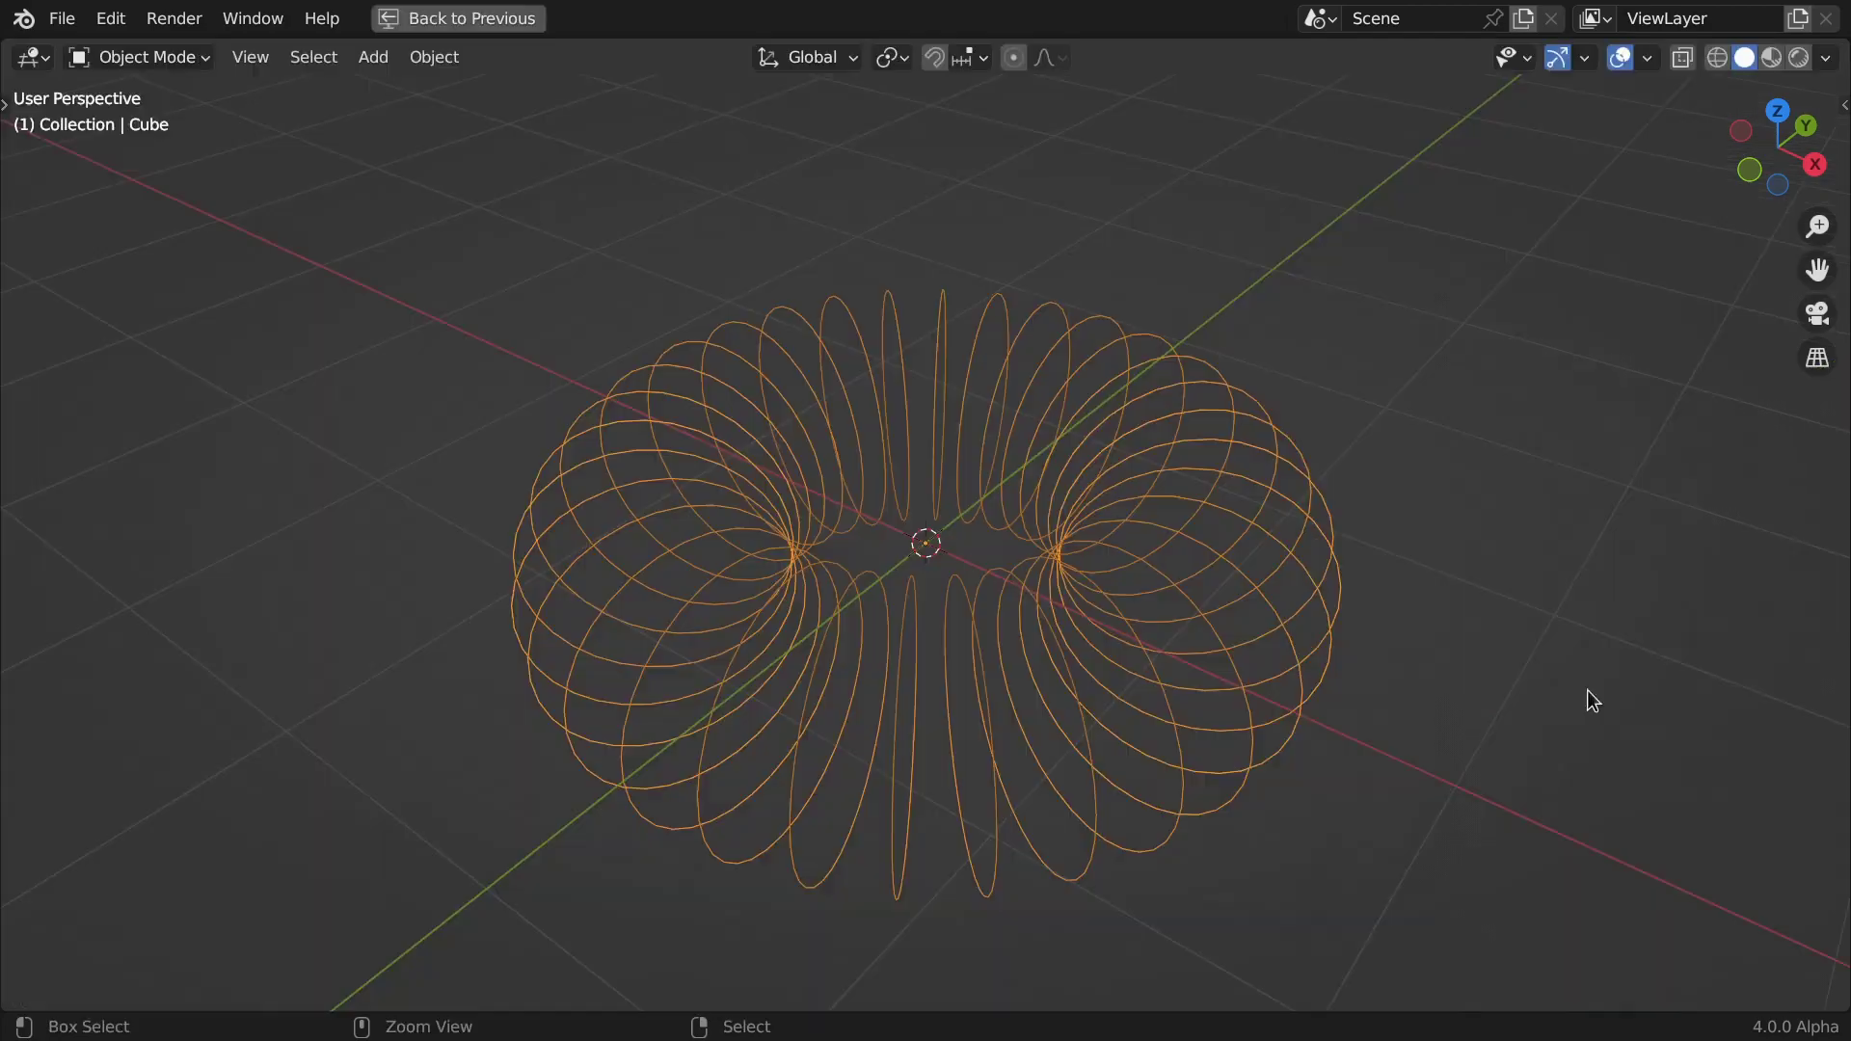
Convert the Inverted edges to curves with a Mesh to Curve node
middle_drag(1324, 656, 1089, 681)
key(shift+F3)
drag(468, 340, 493, 321)
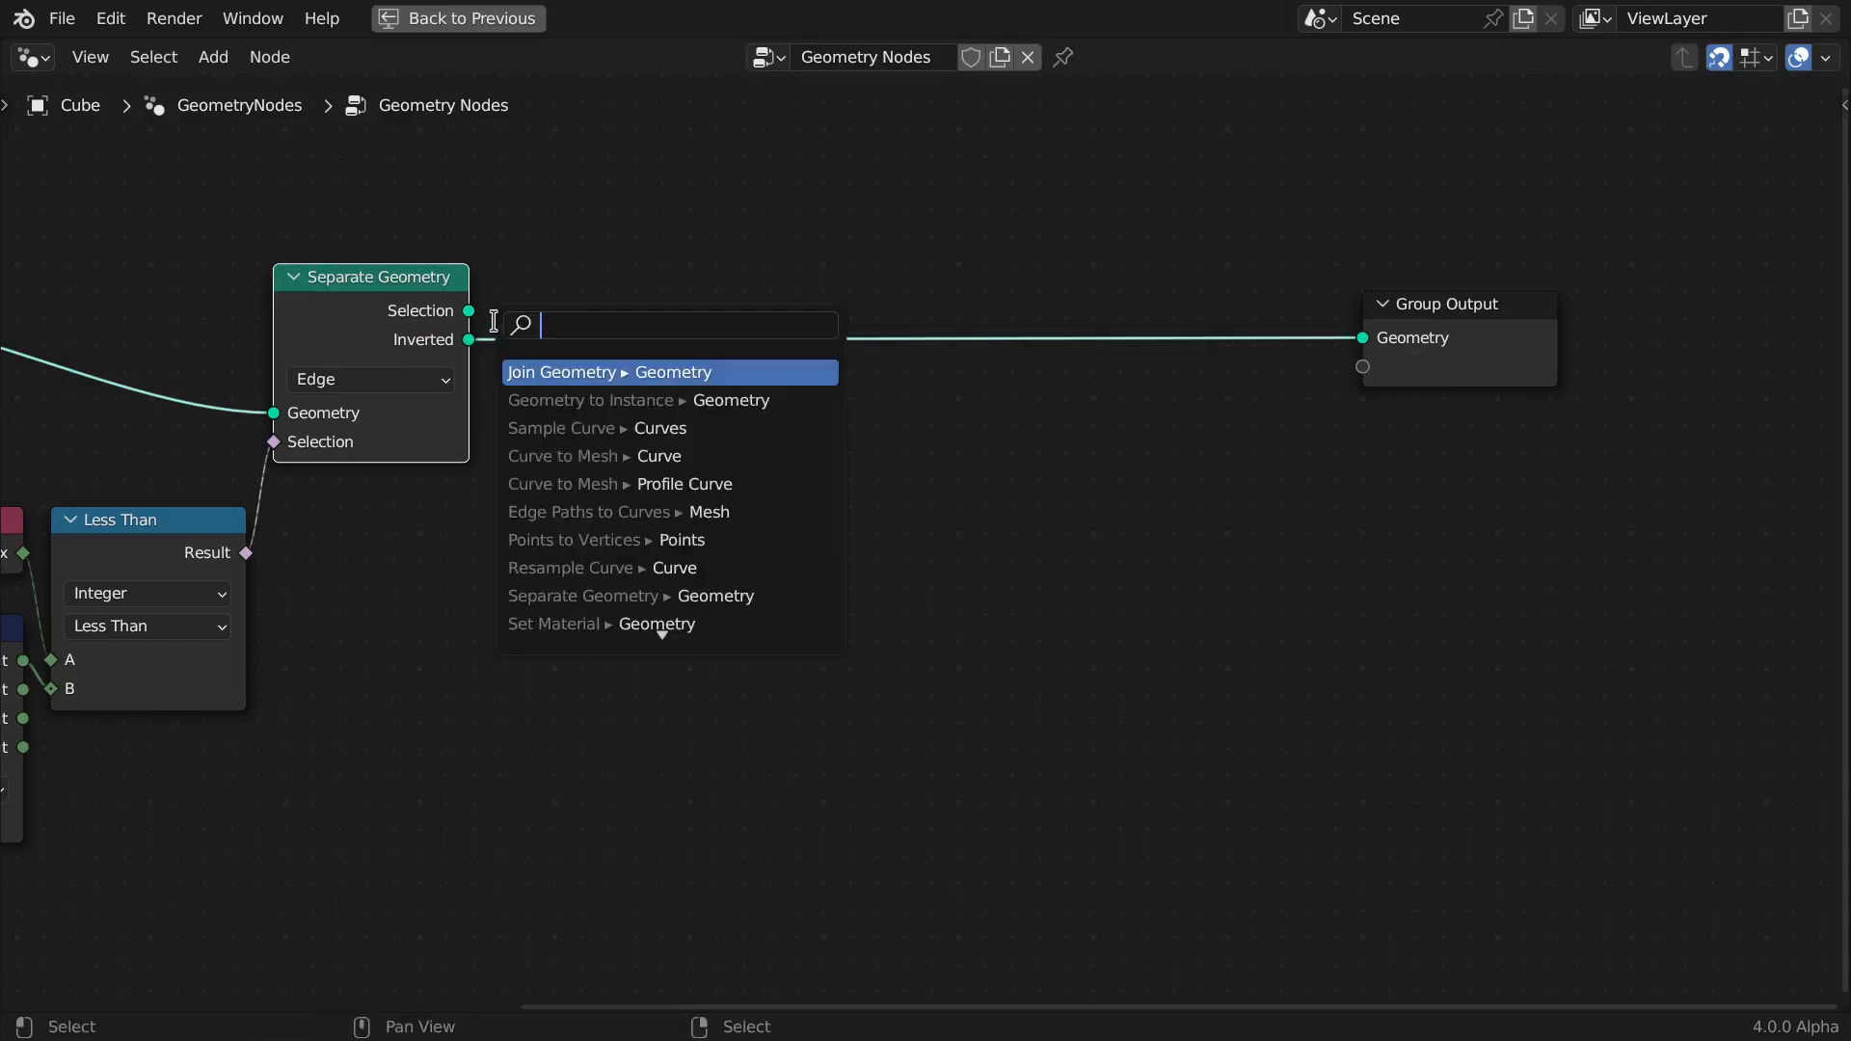
text(m to cur)
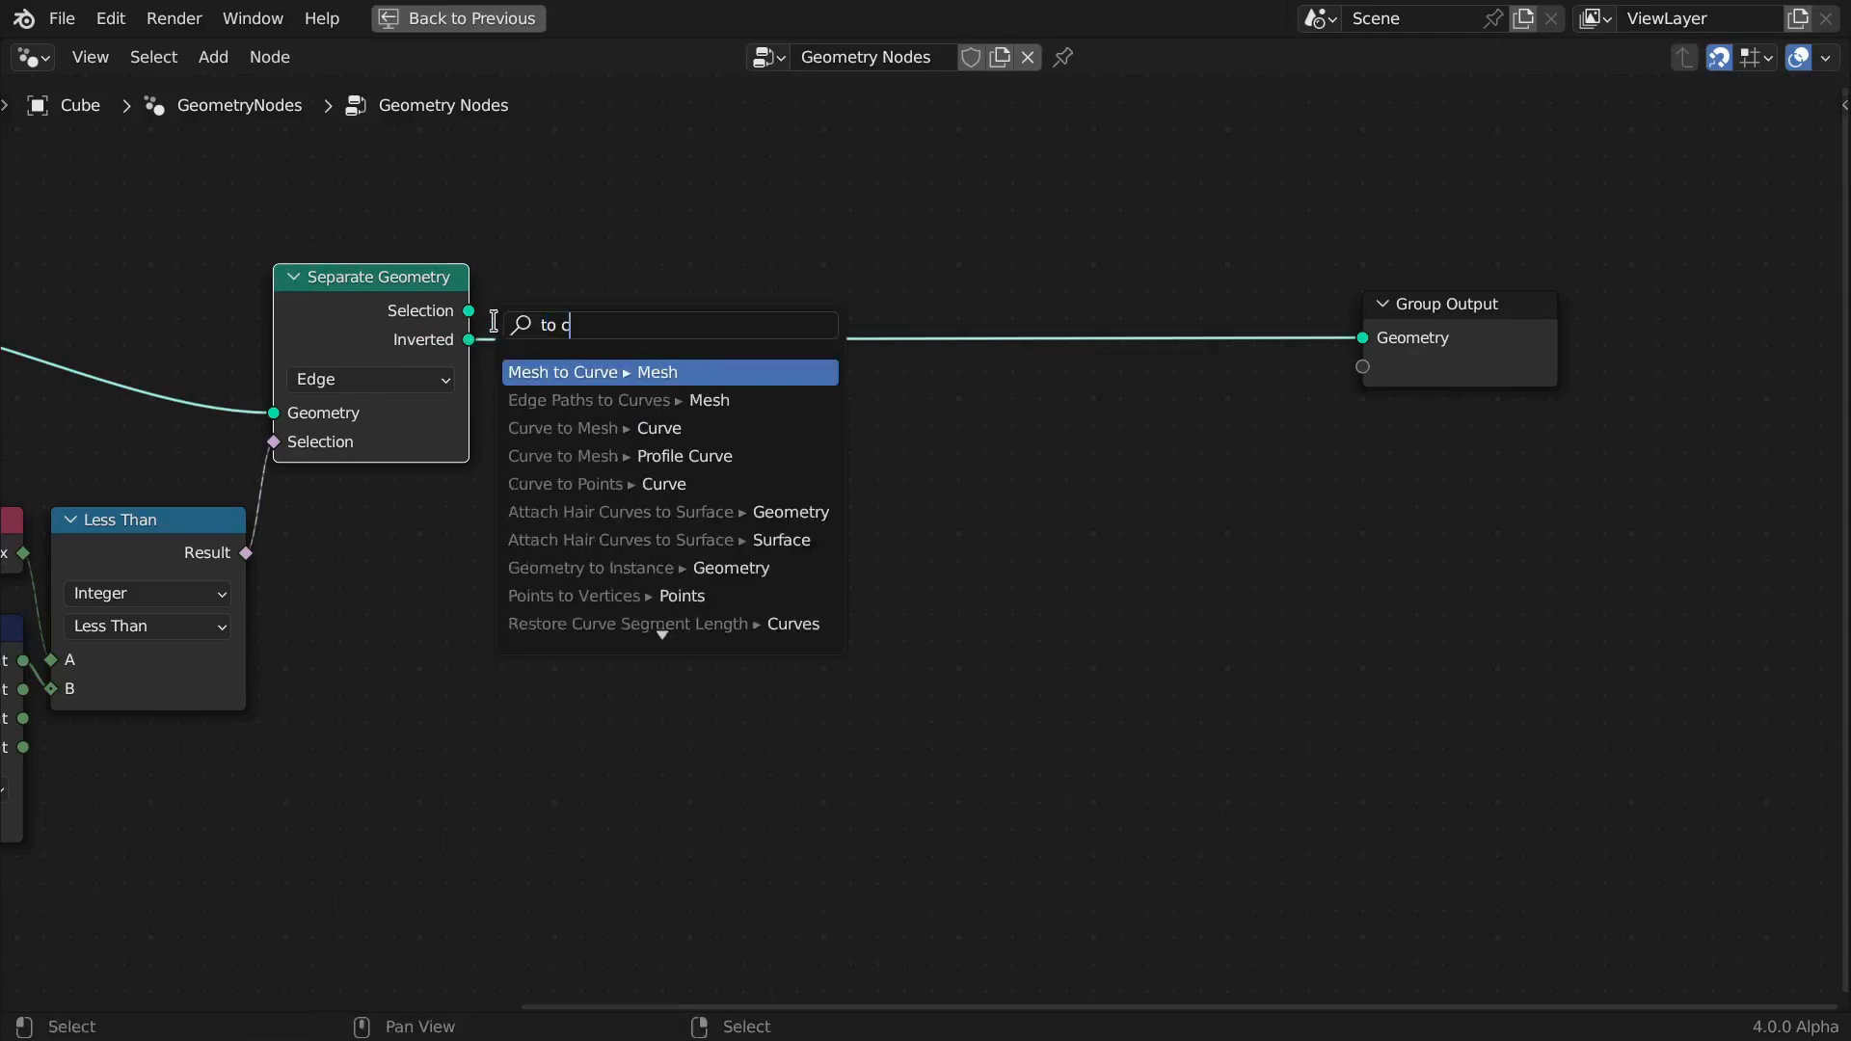
key(Return)
click(560, 277)
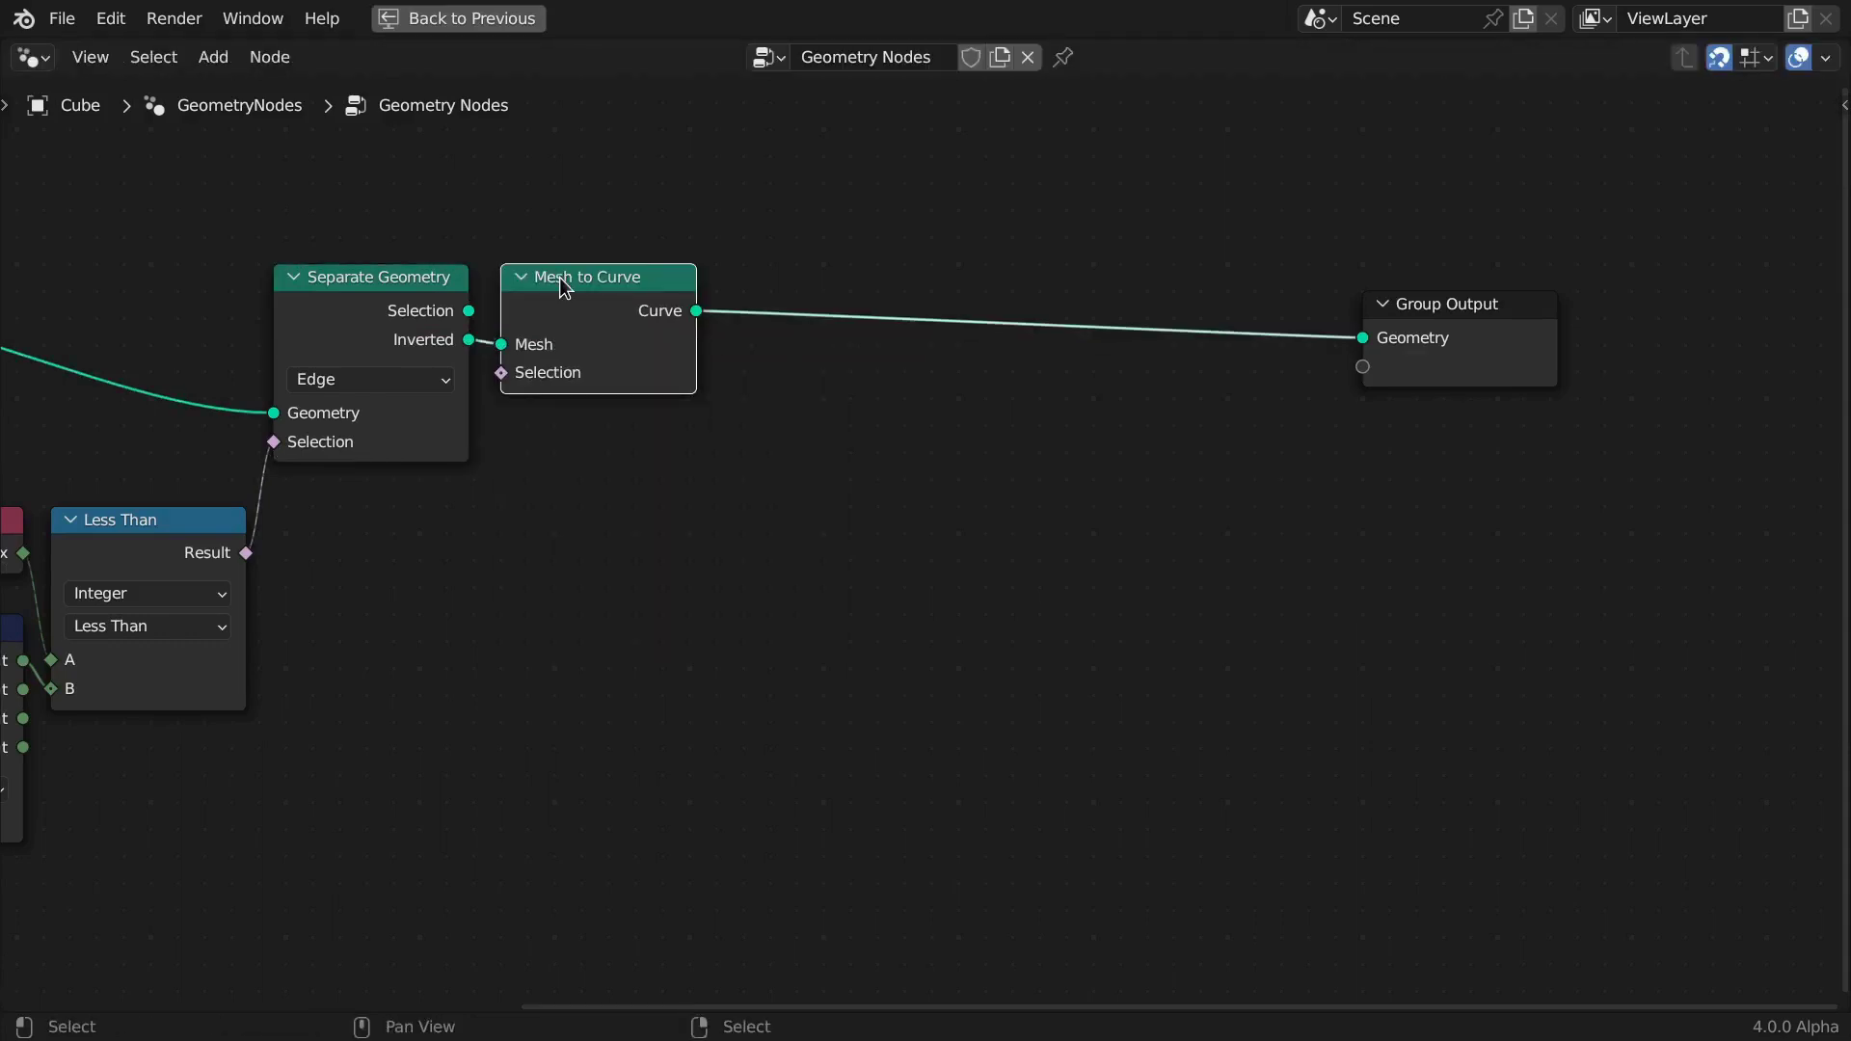
Insert a Trim Curve node before Group Output and shift both nodes left
mouse_move(692, 314)
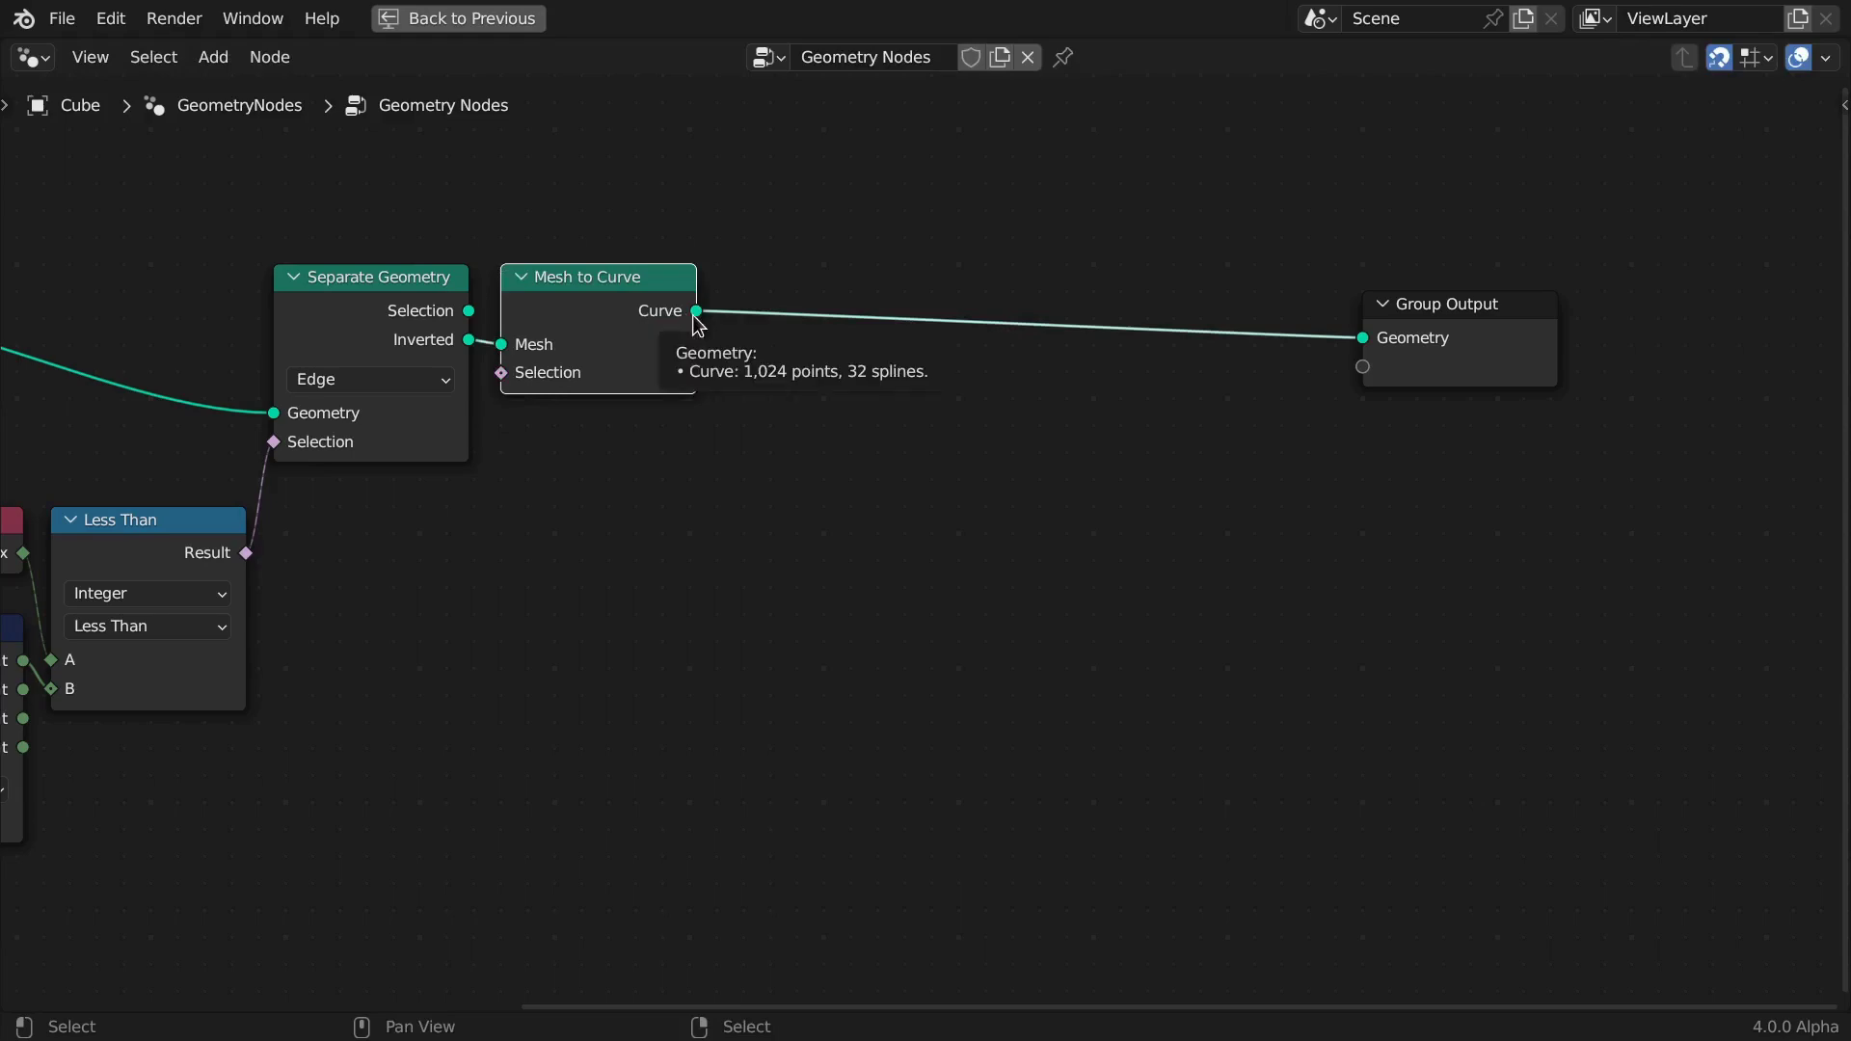
drag(696, 310, 736, 304)
text(trim)
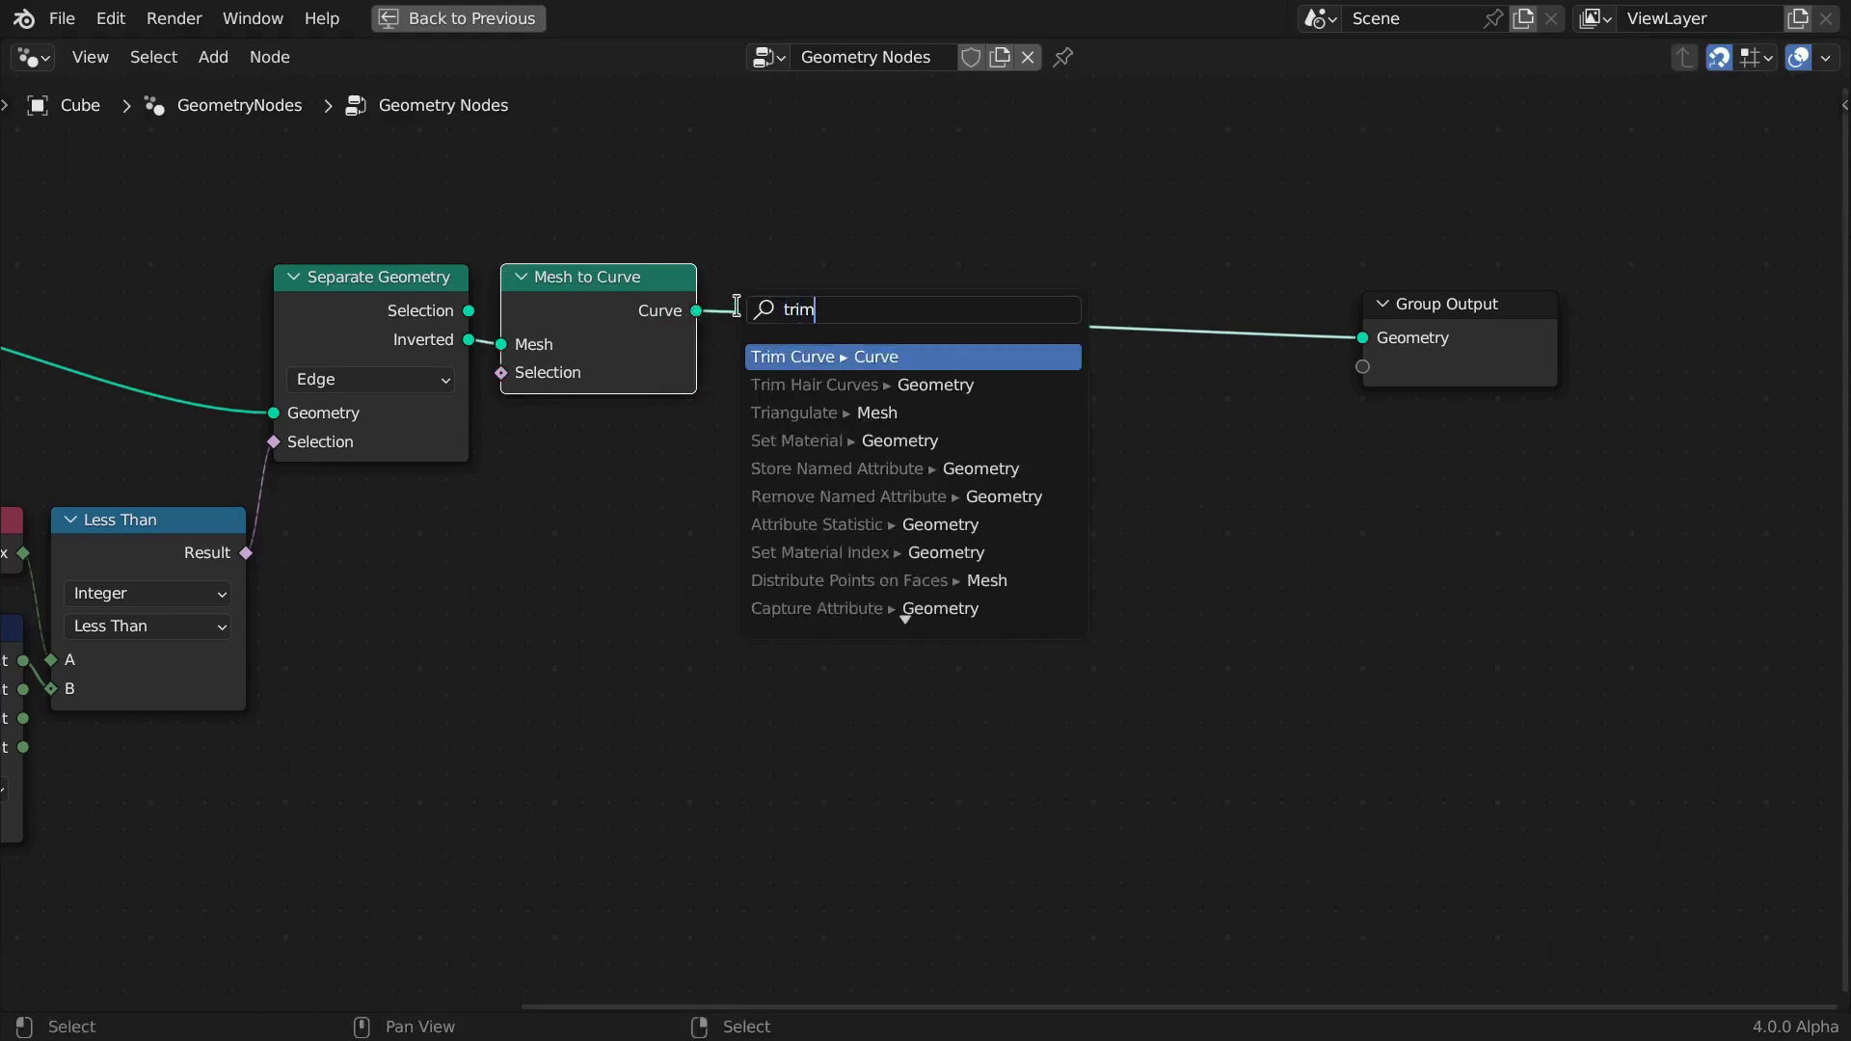
key(Return)
key(x)
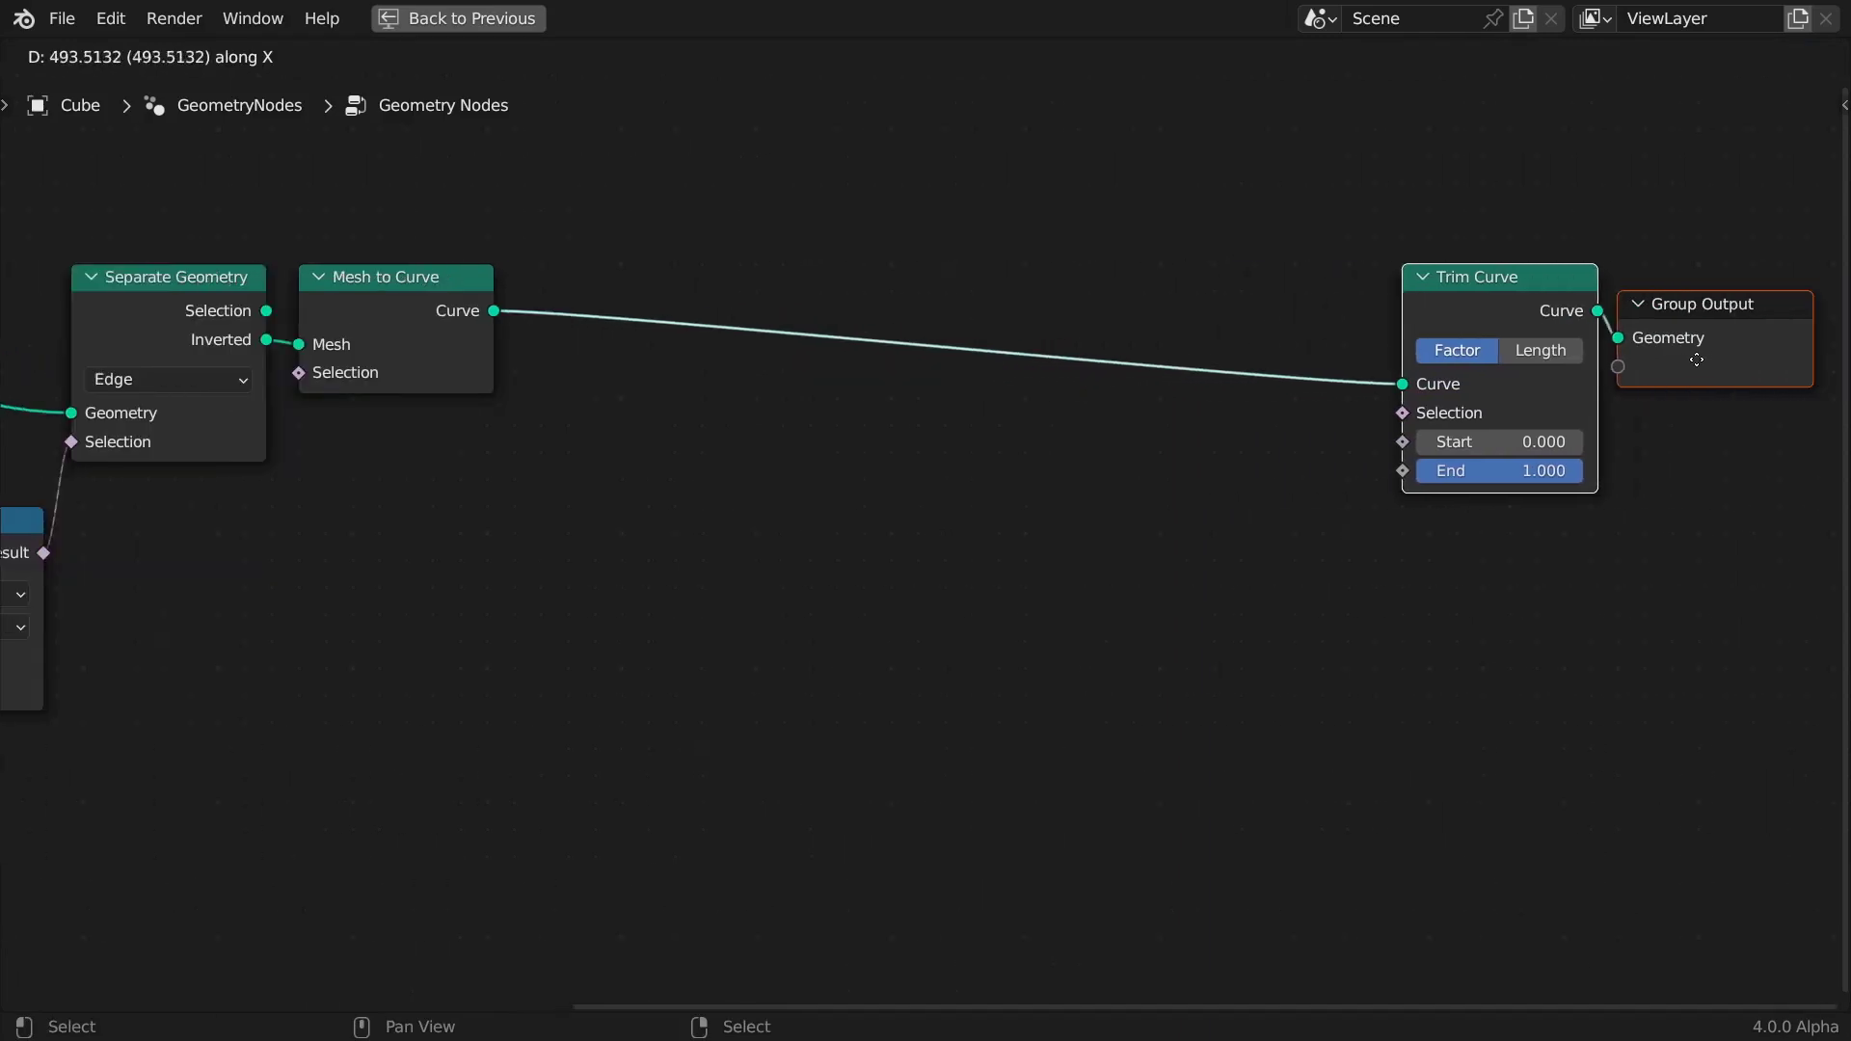
click(1694, 356)
key(alt+a)
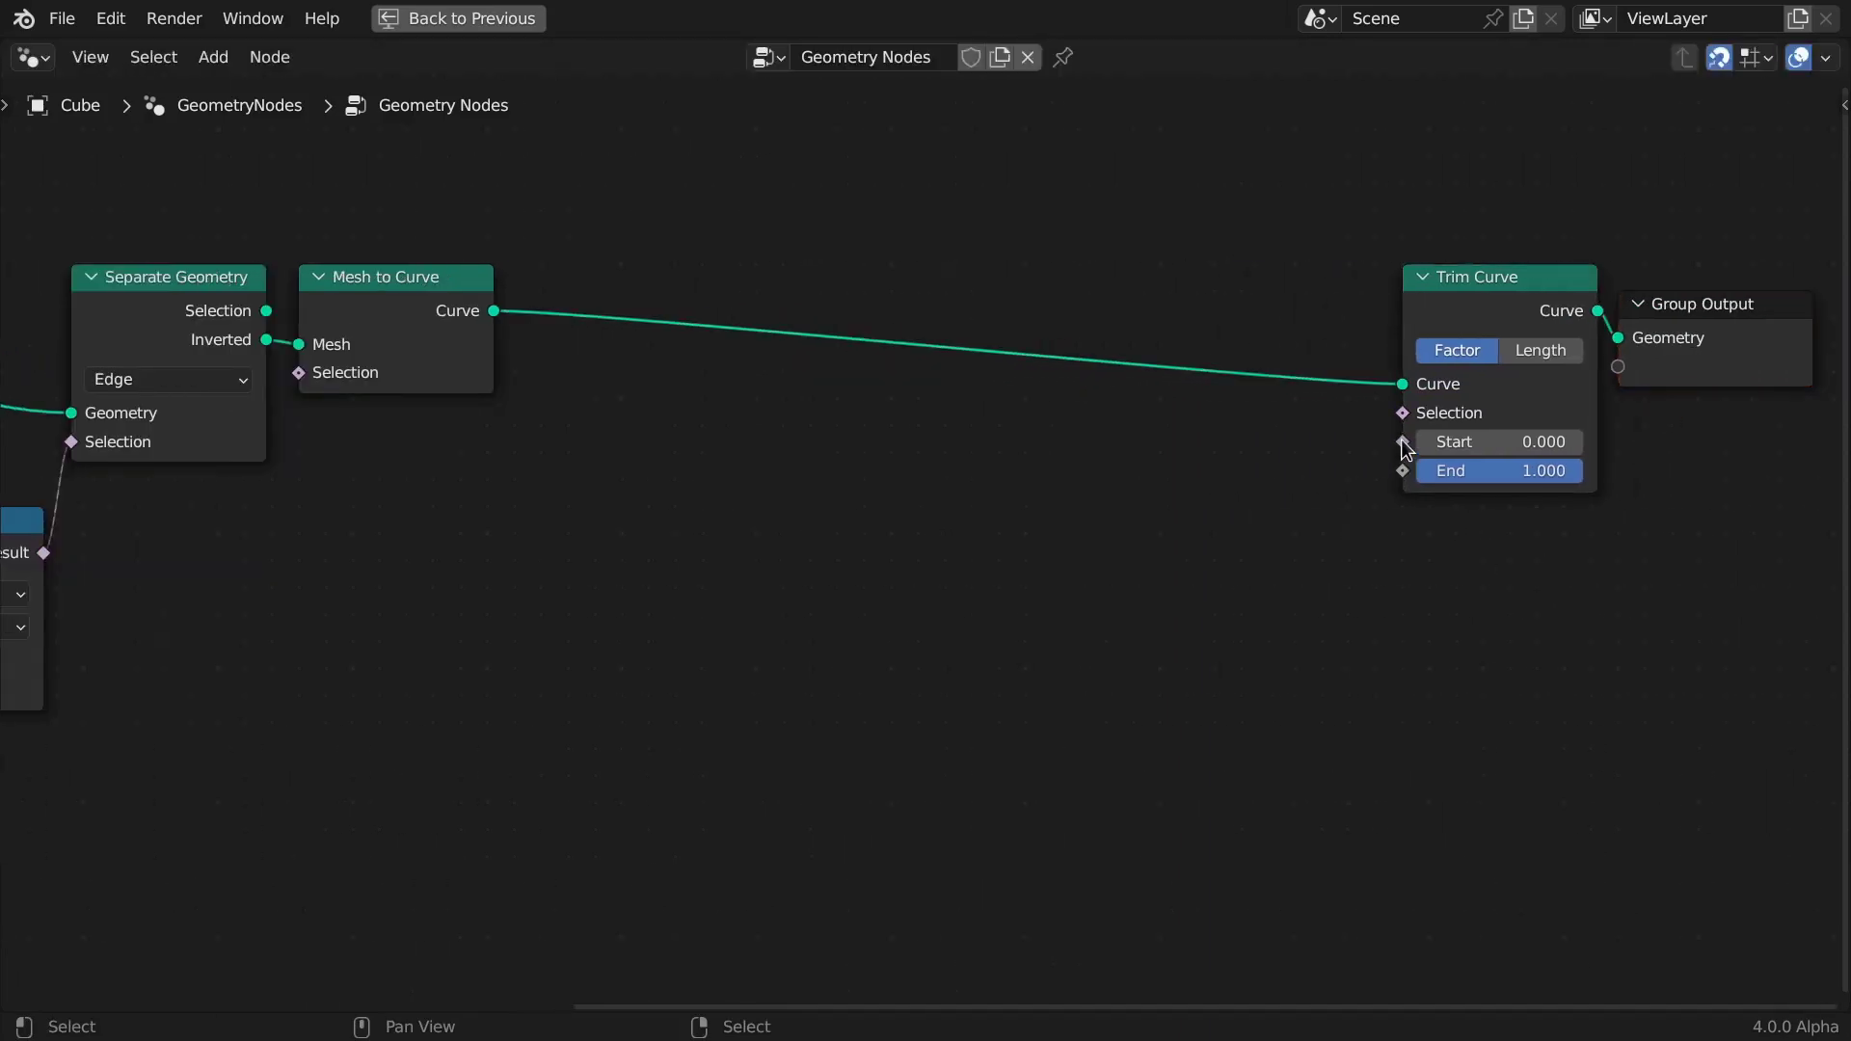
Feed Trim Curve's Start from Scene Time Seconds through a Divide node (÷2)
drag(1401, 442, 241, 472)
text(time)
key(Return)
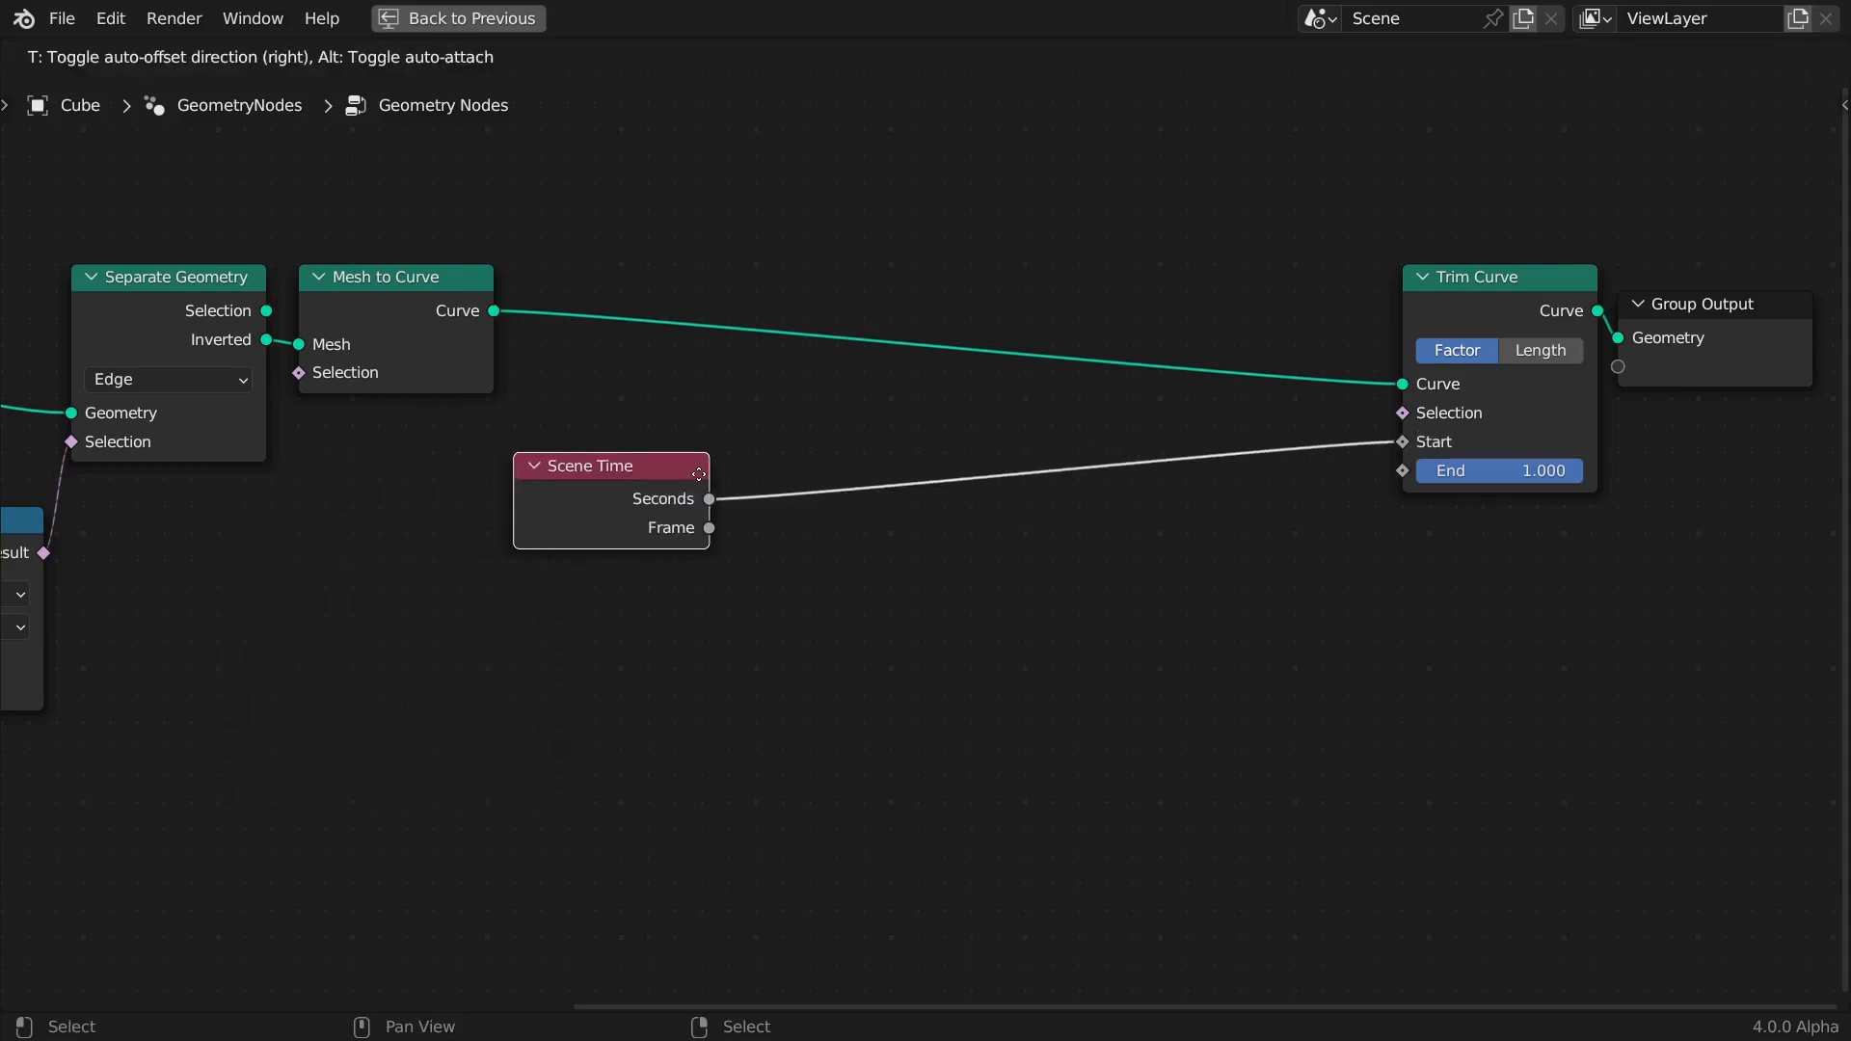
click(699, 475)
drag(710, 498, 724, 480)
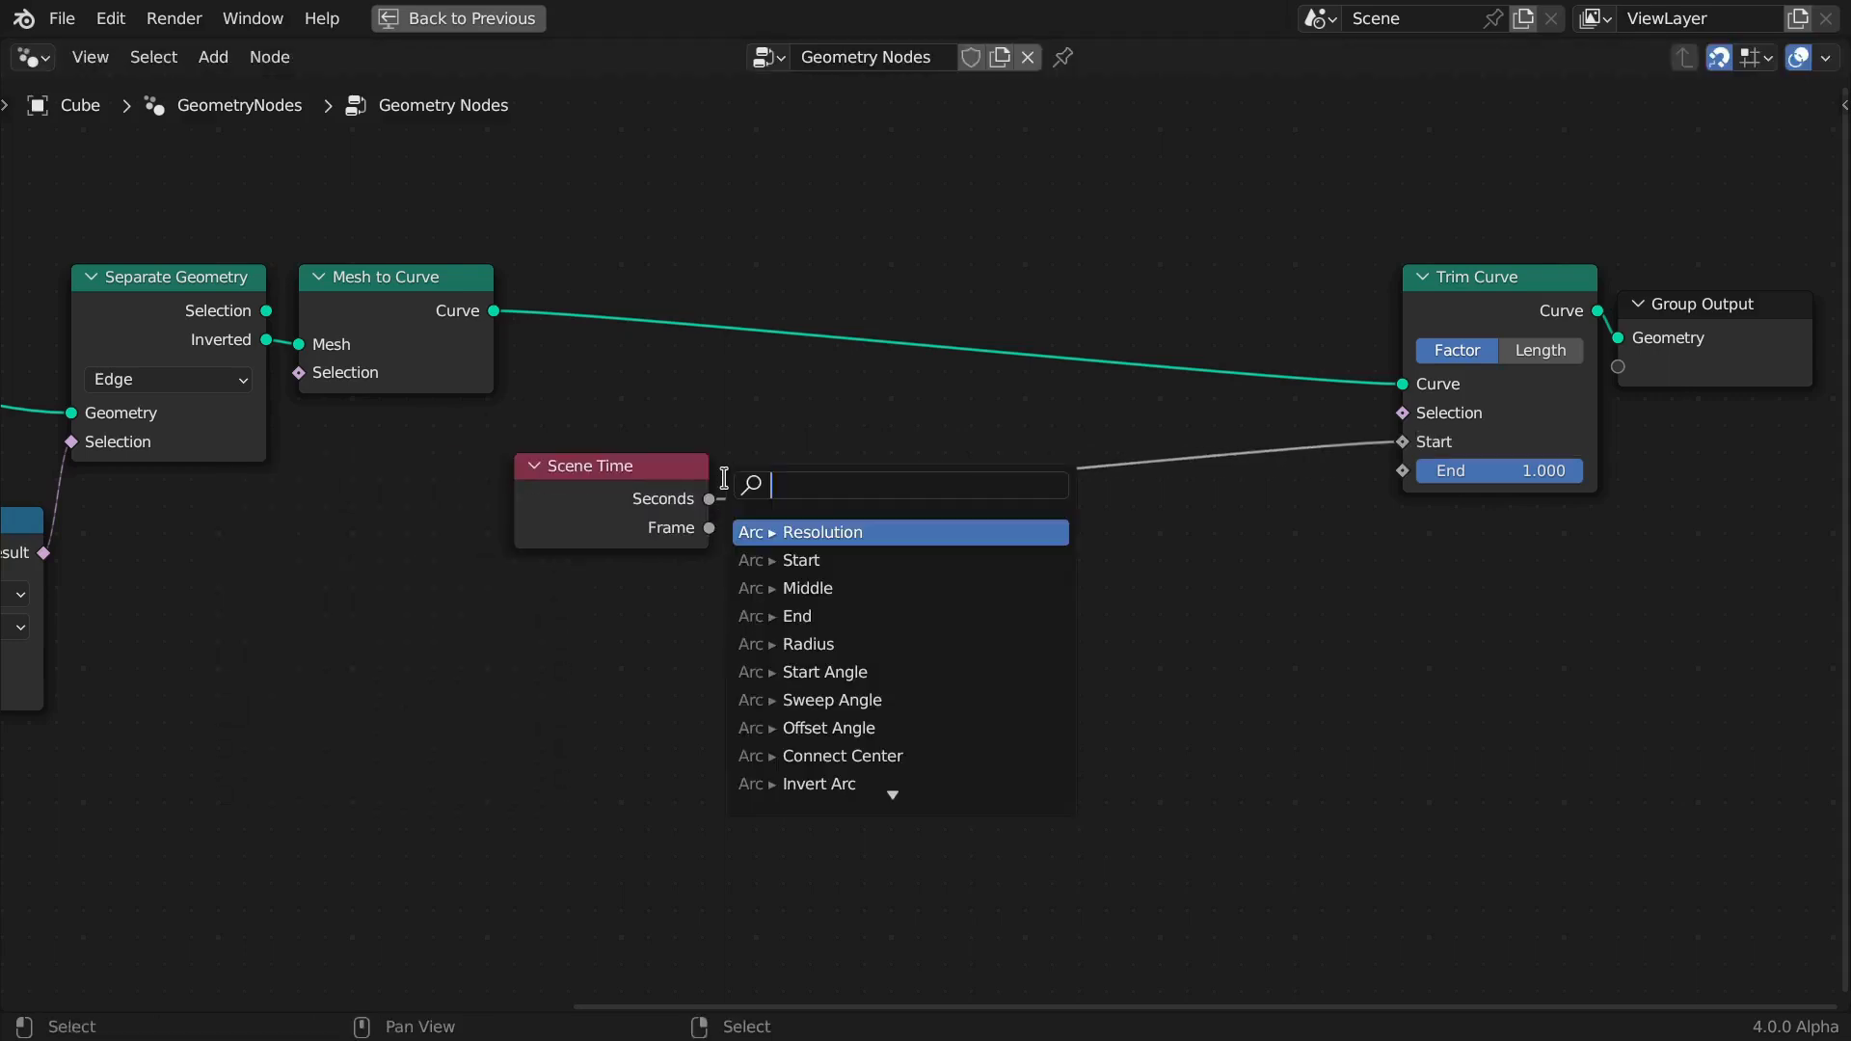
text(divi)
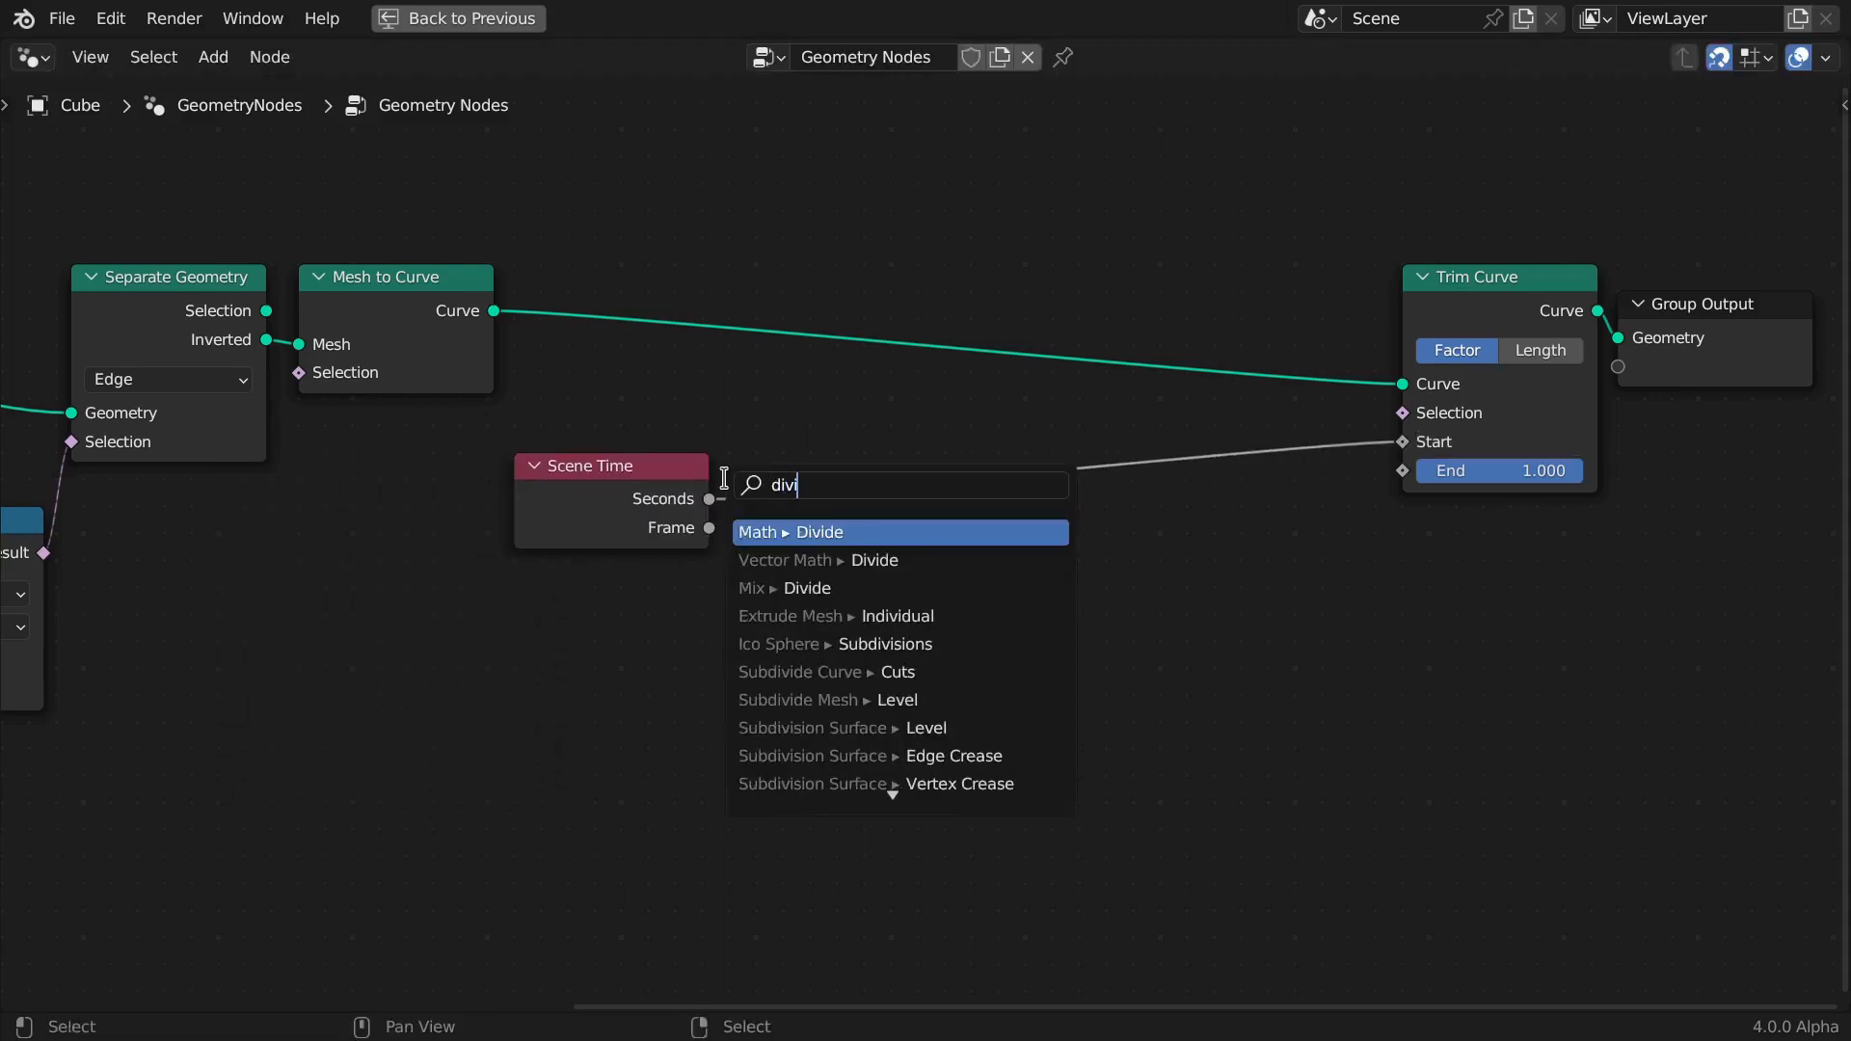
key(Return)
click(800, 449)
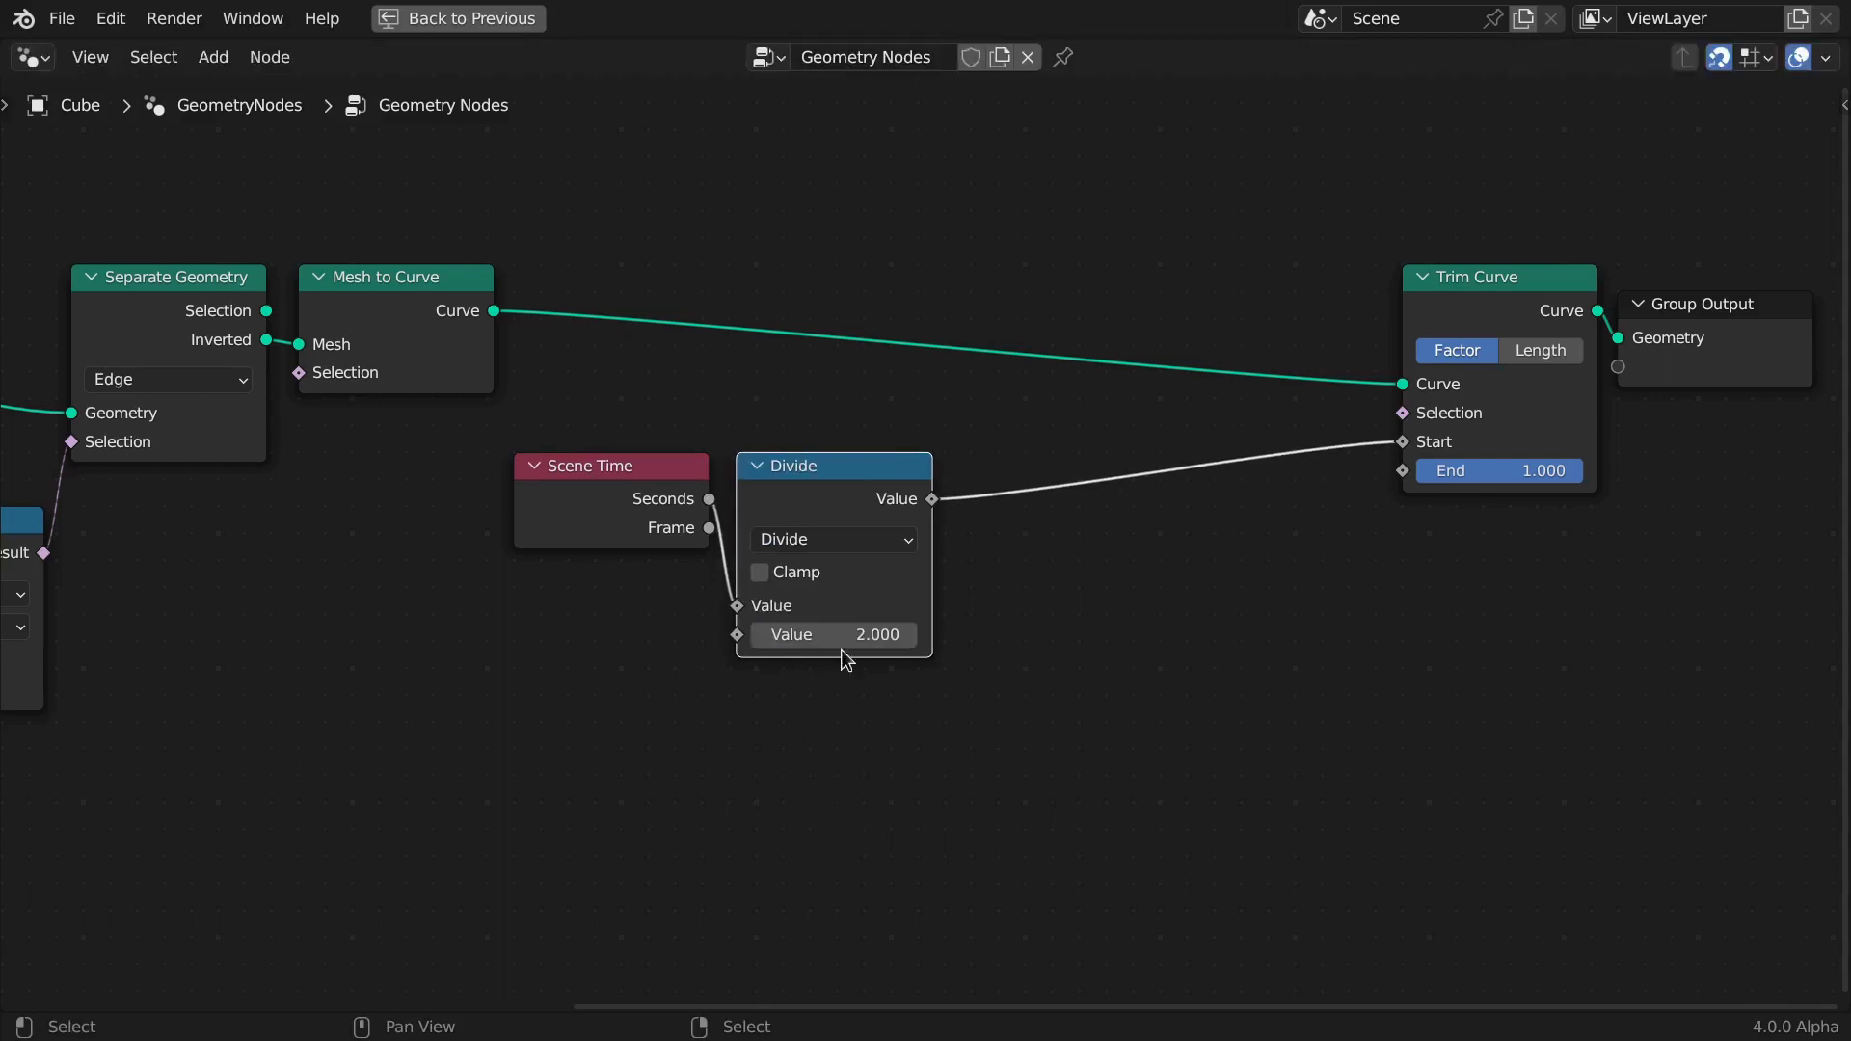
Wrap the halved seconds with a Fraction node before Start
drag(932, 497, 945, 484)
text(fraction)
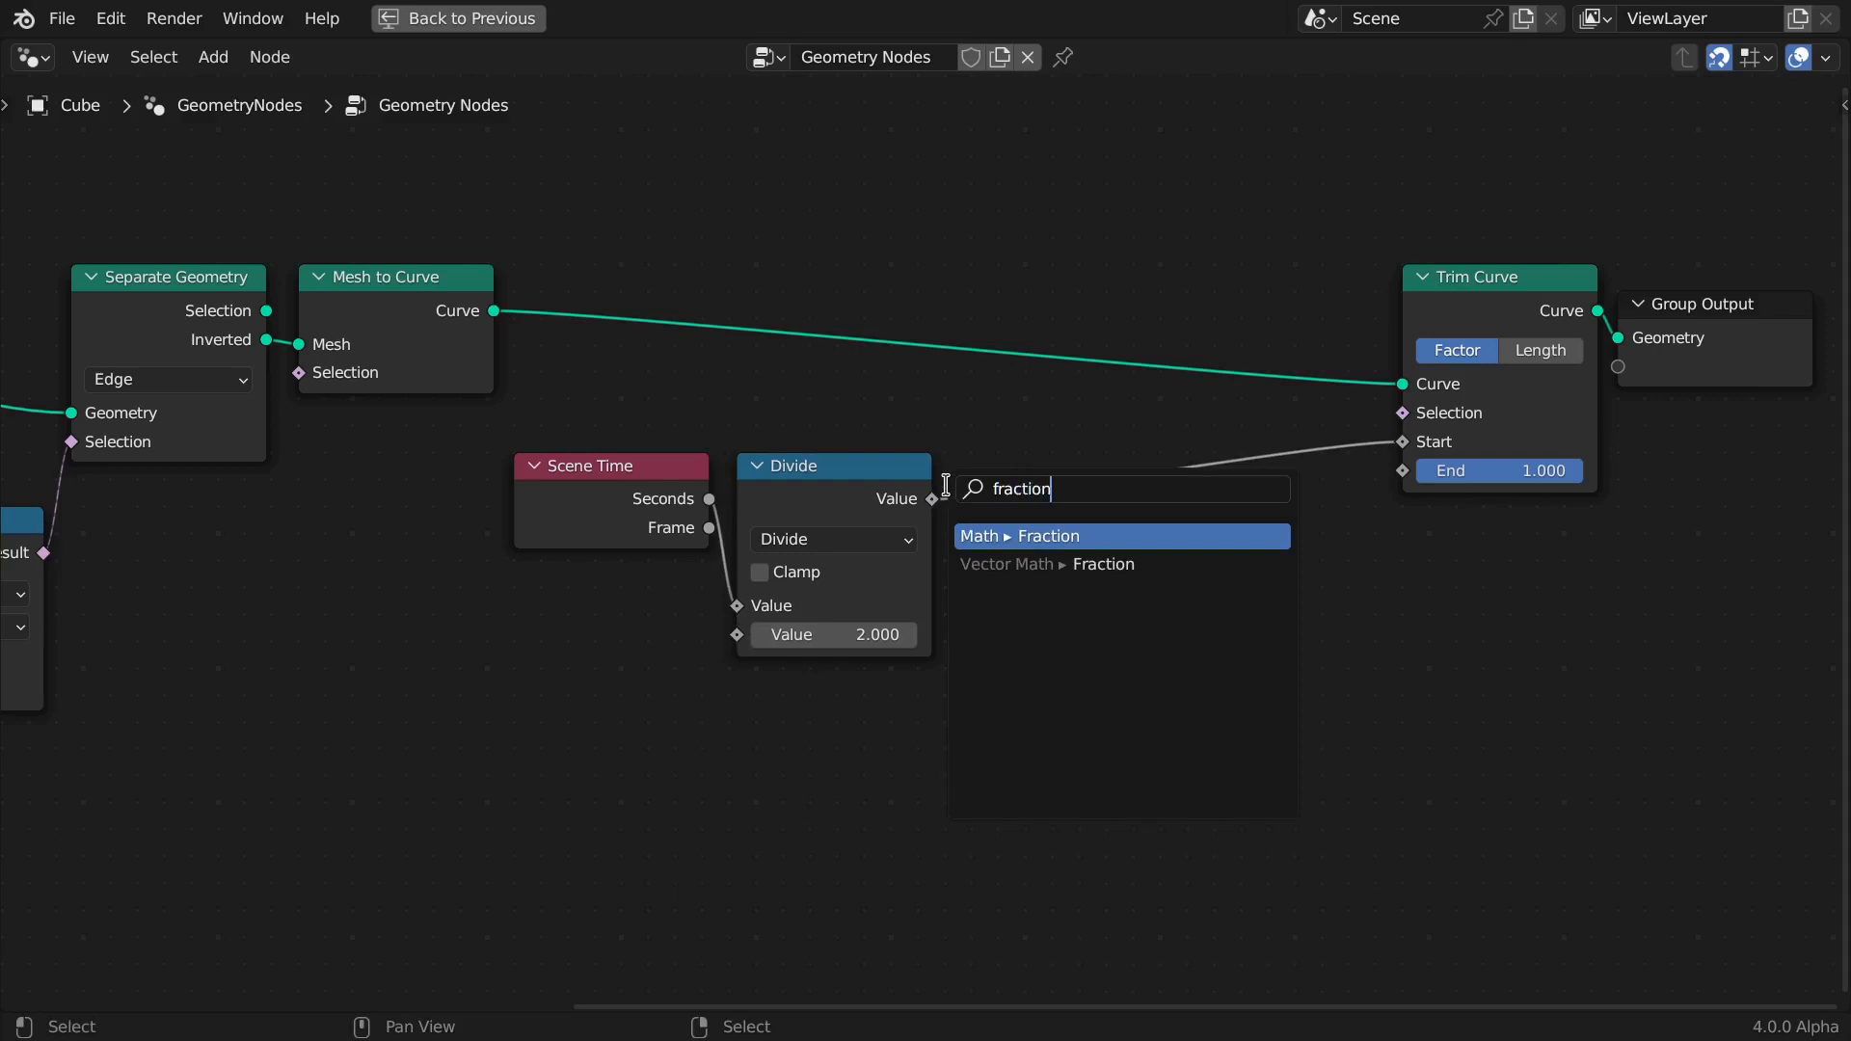
key(Return)
click(1002, 489)
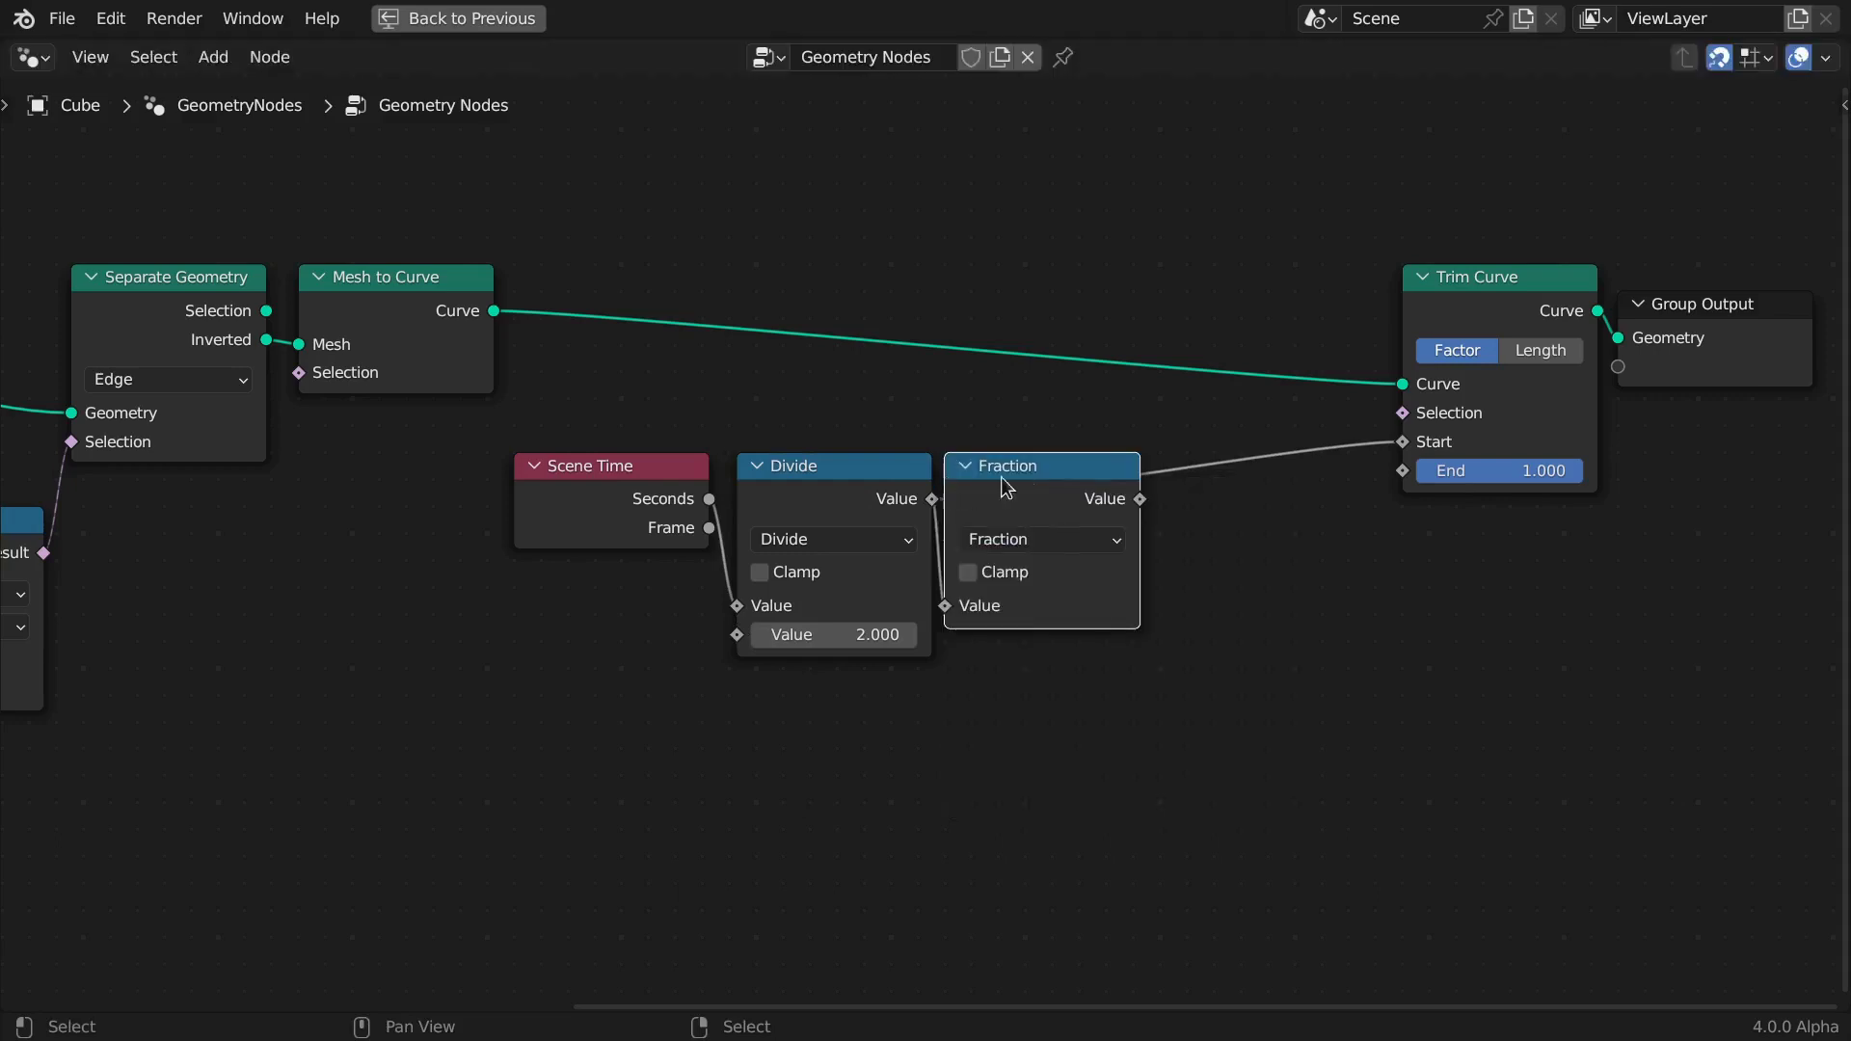
click(1022, 465)
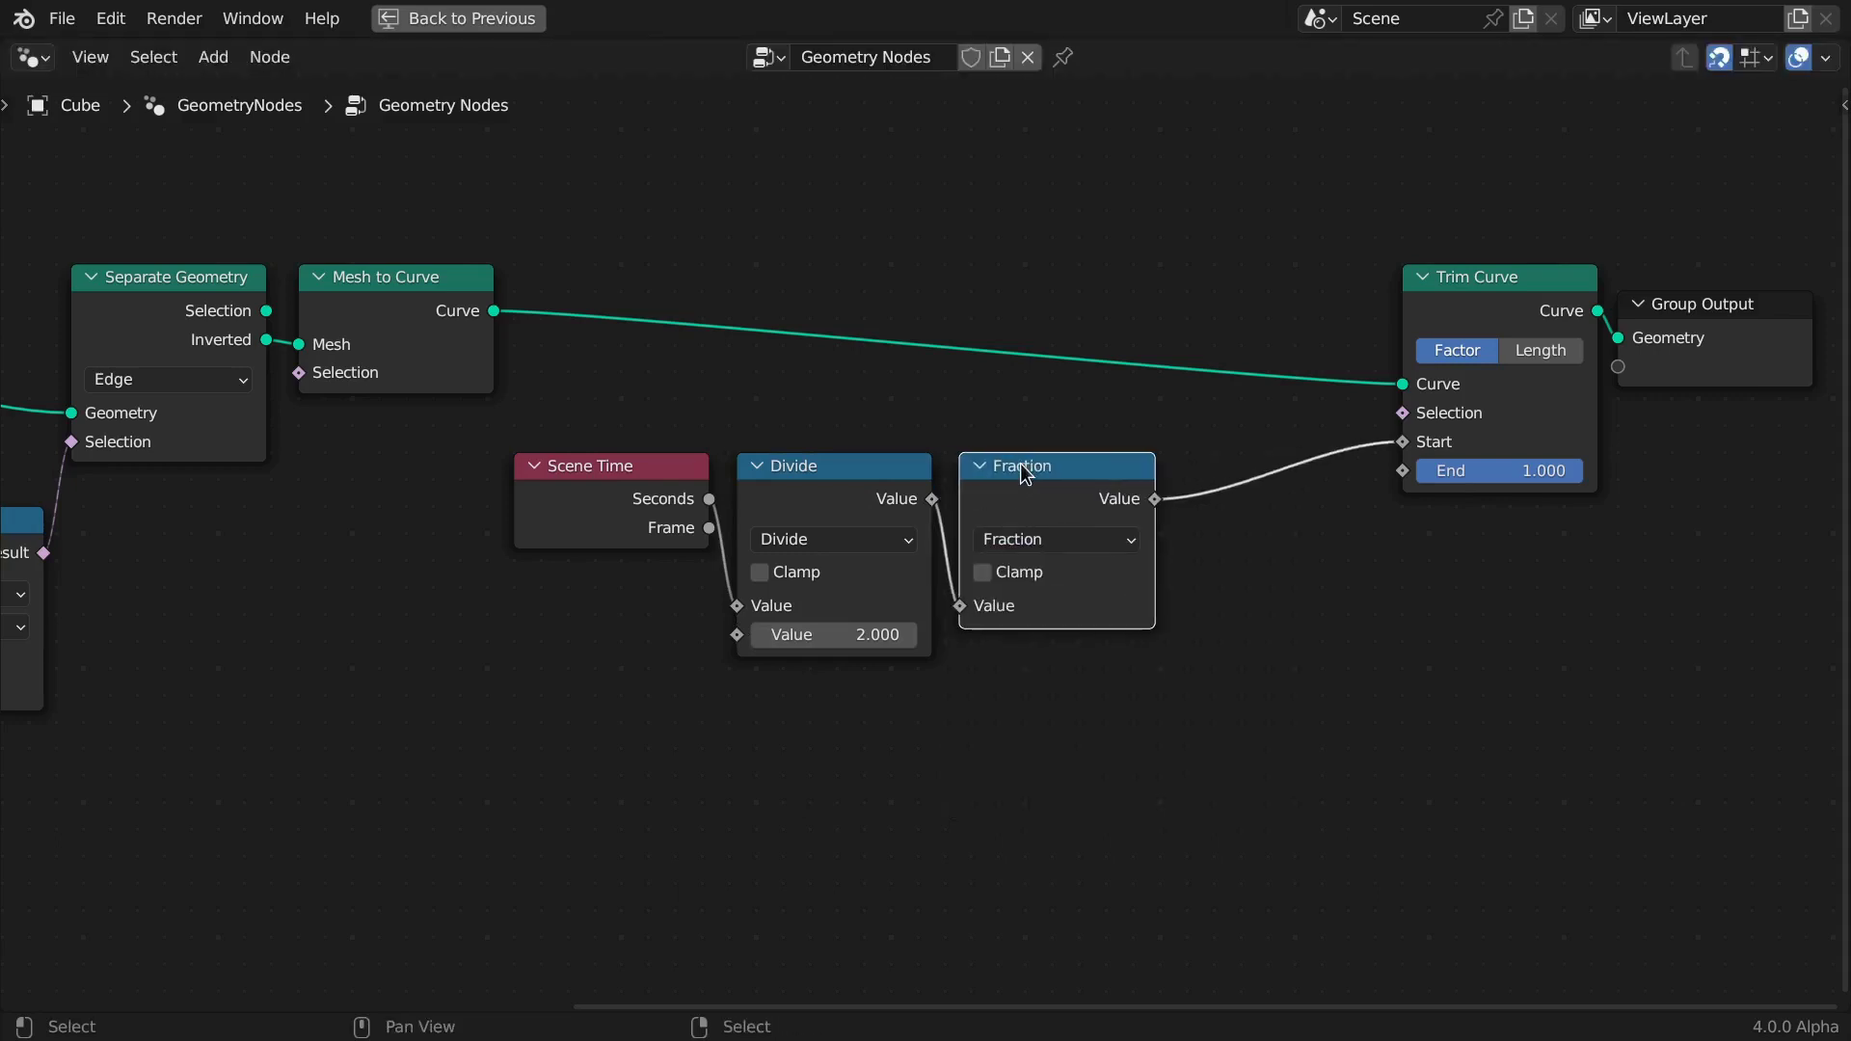
Drive End with Fraction plus 0.5, wrapped in a second Fraction node
drag(1155, 498, 1199, 566)
text(ad)
key(Return)
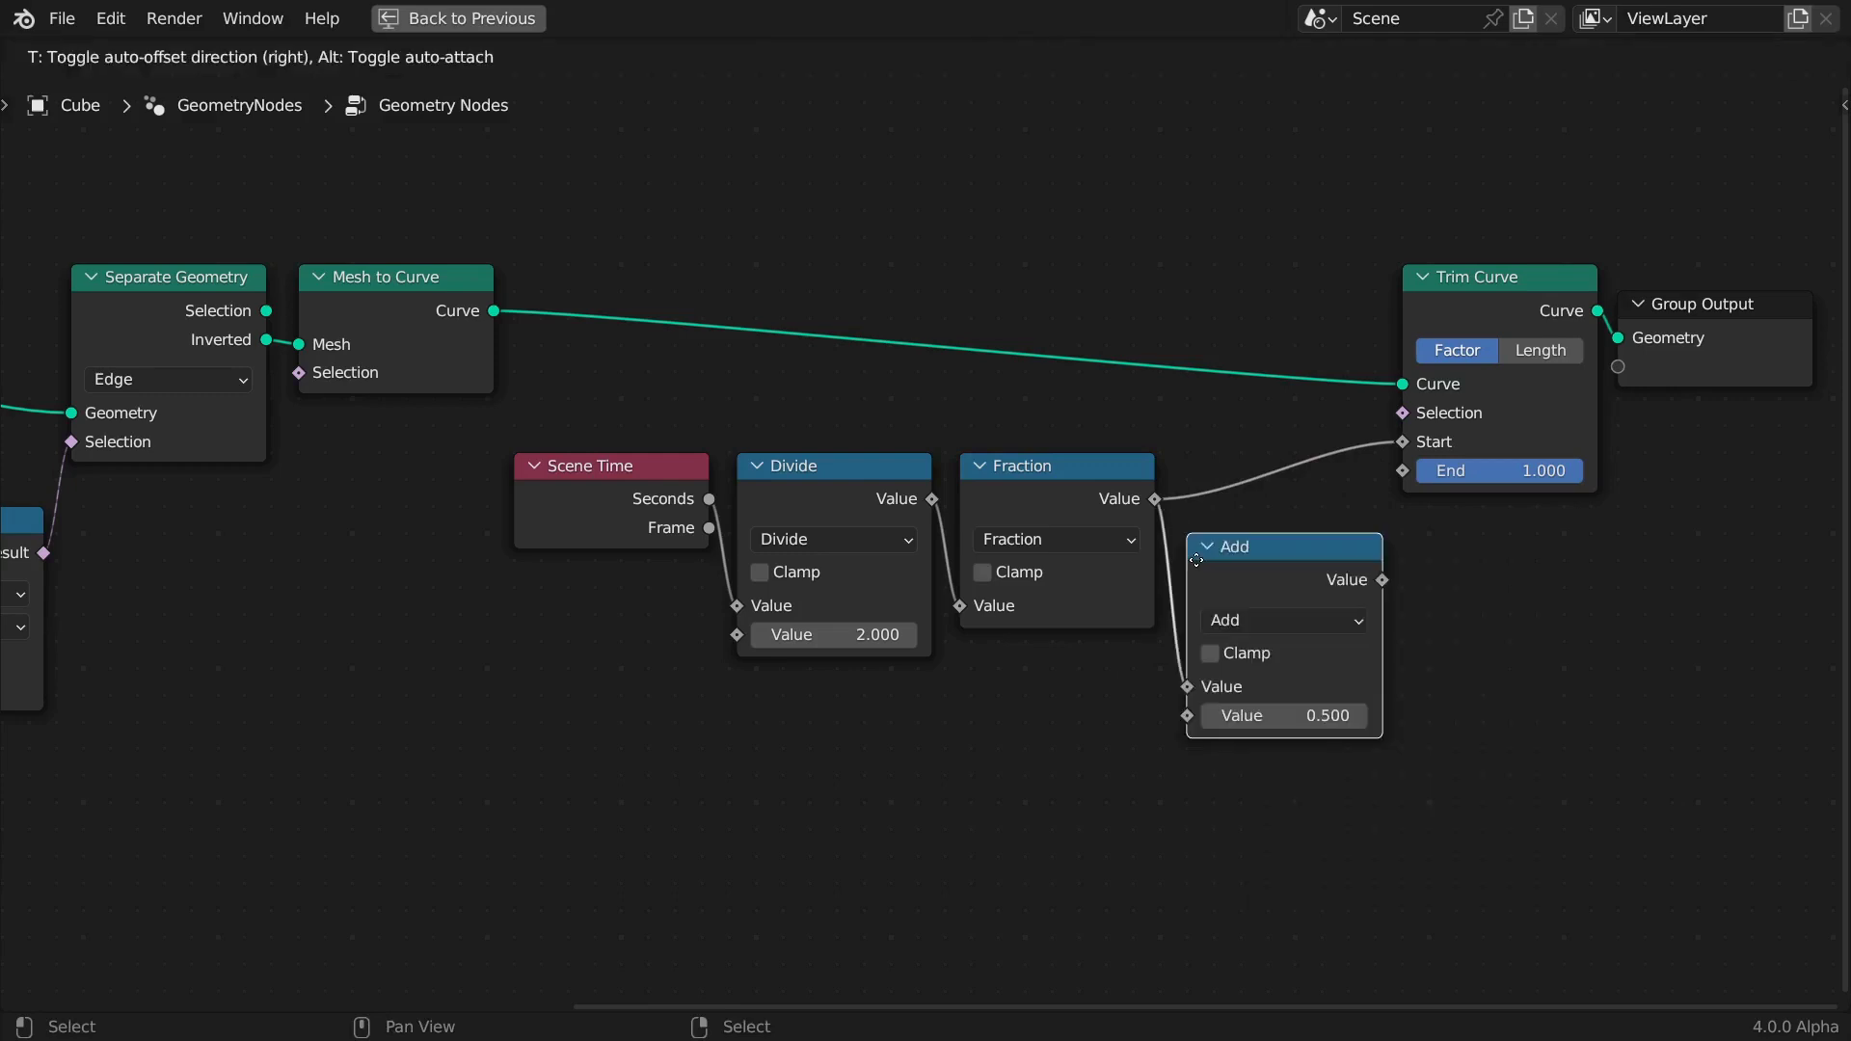
click(1251, 580)
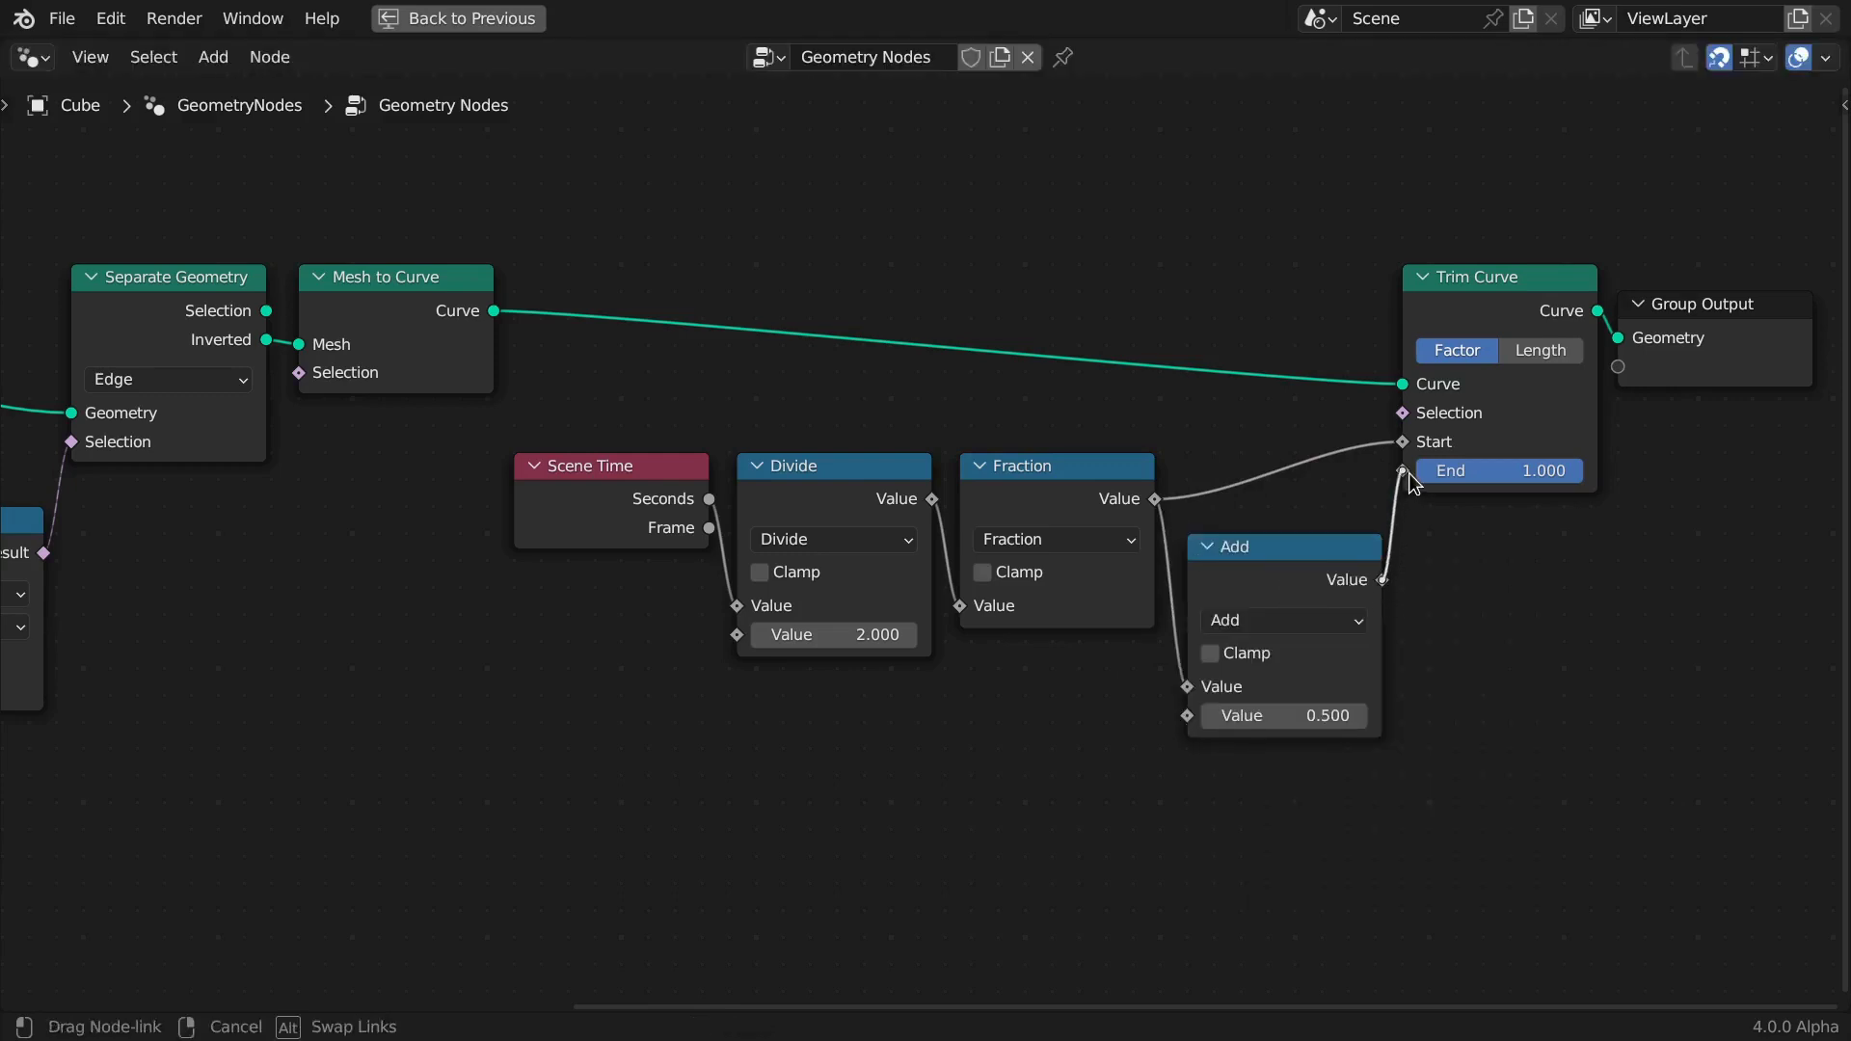
drag(1411, 482, 1406, 475)
drag(1384, 579, 1403, 576)
text(fract)
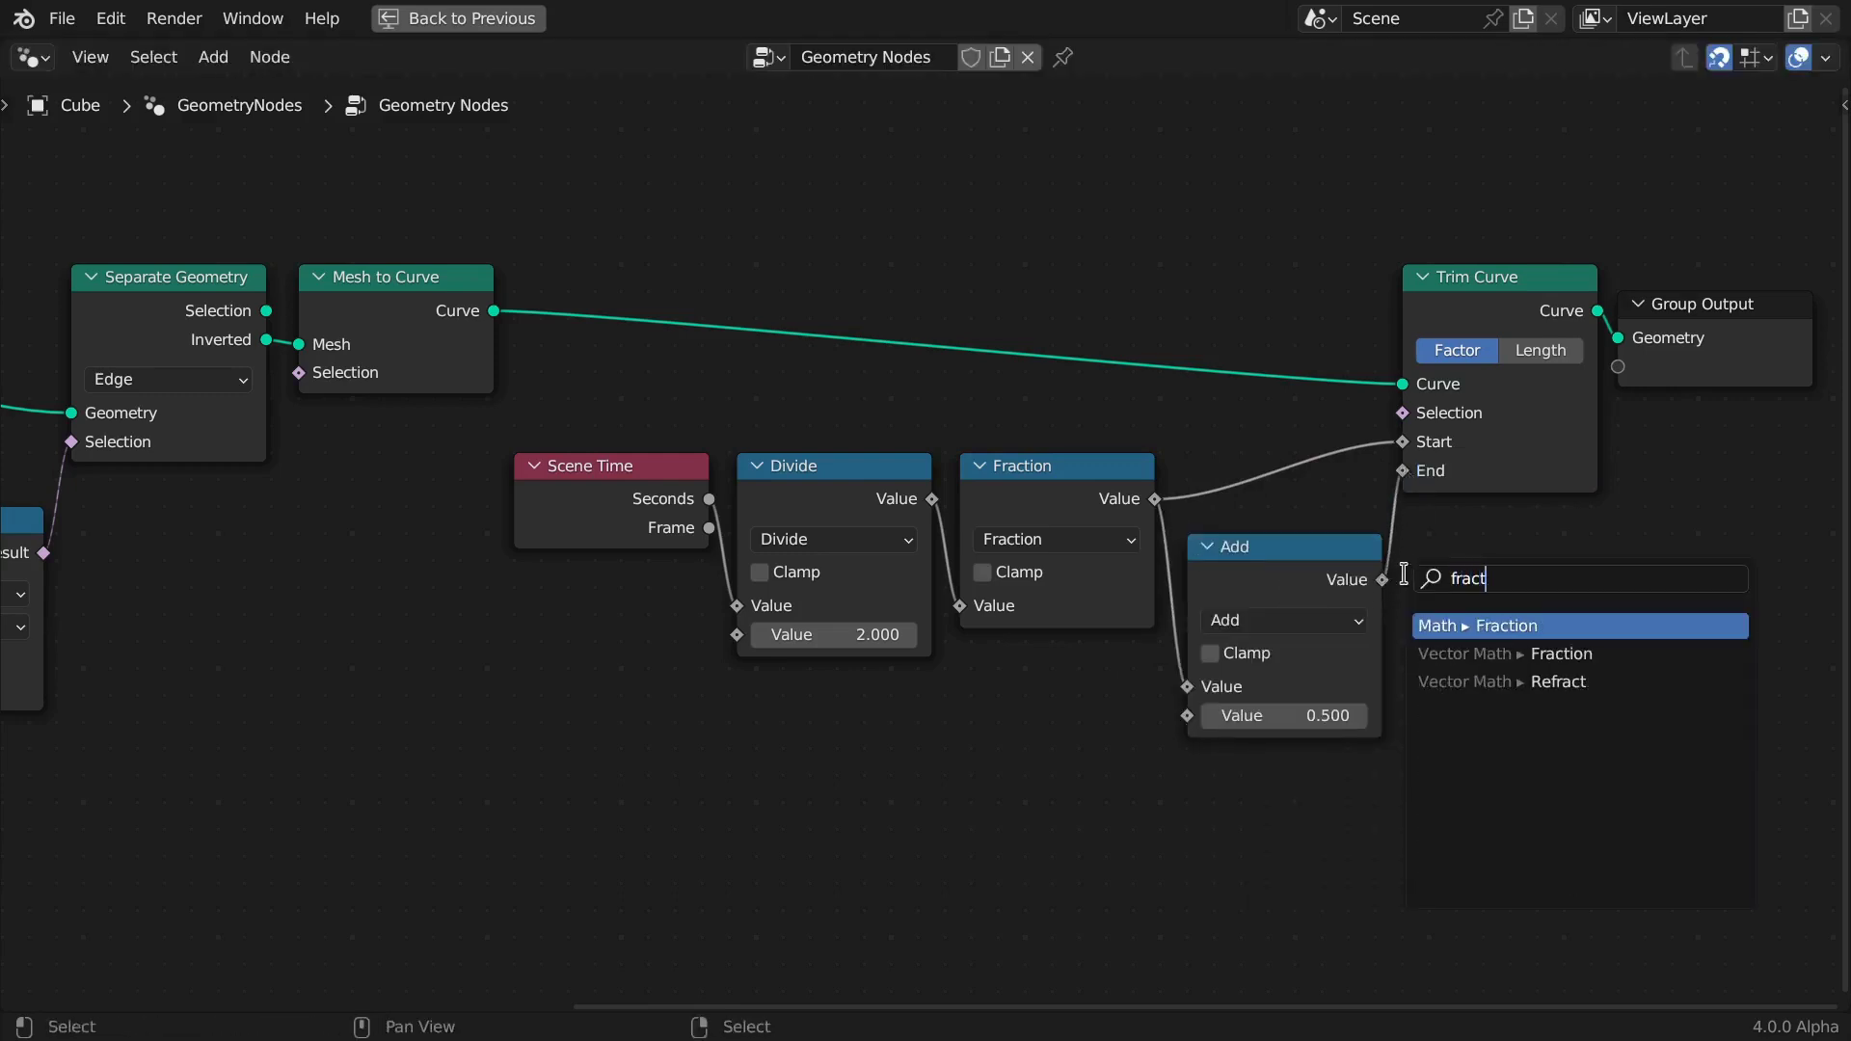
key(Return)
click(1447, 535)
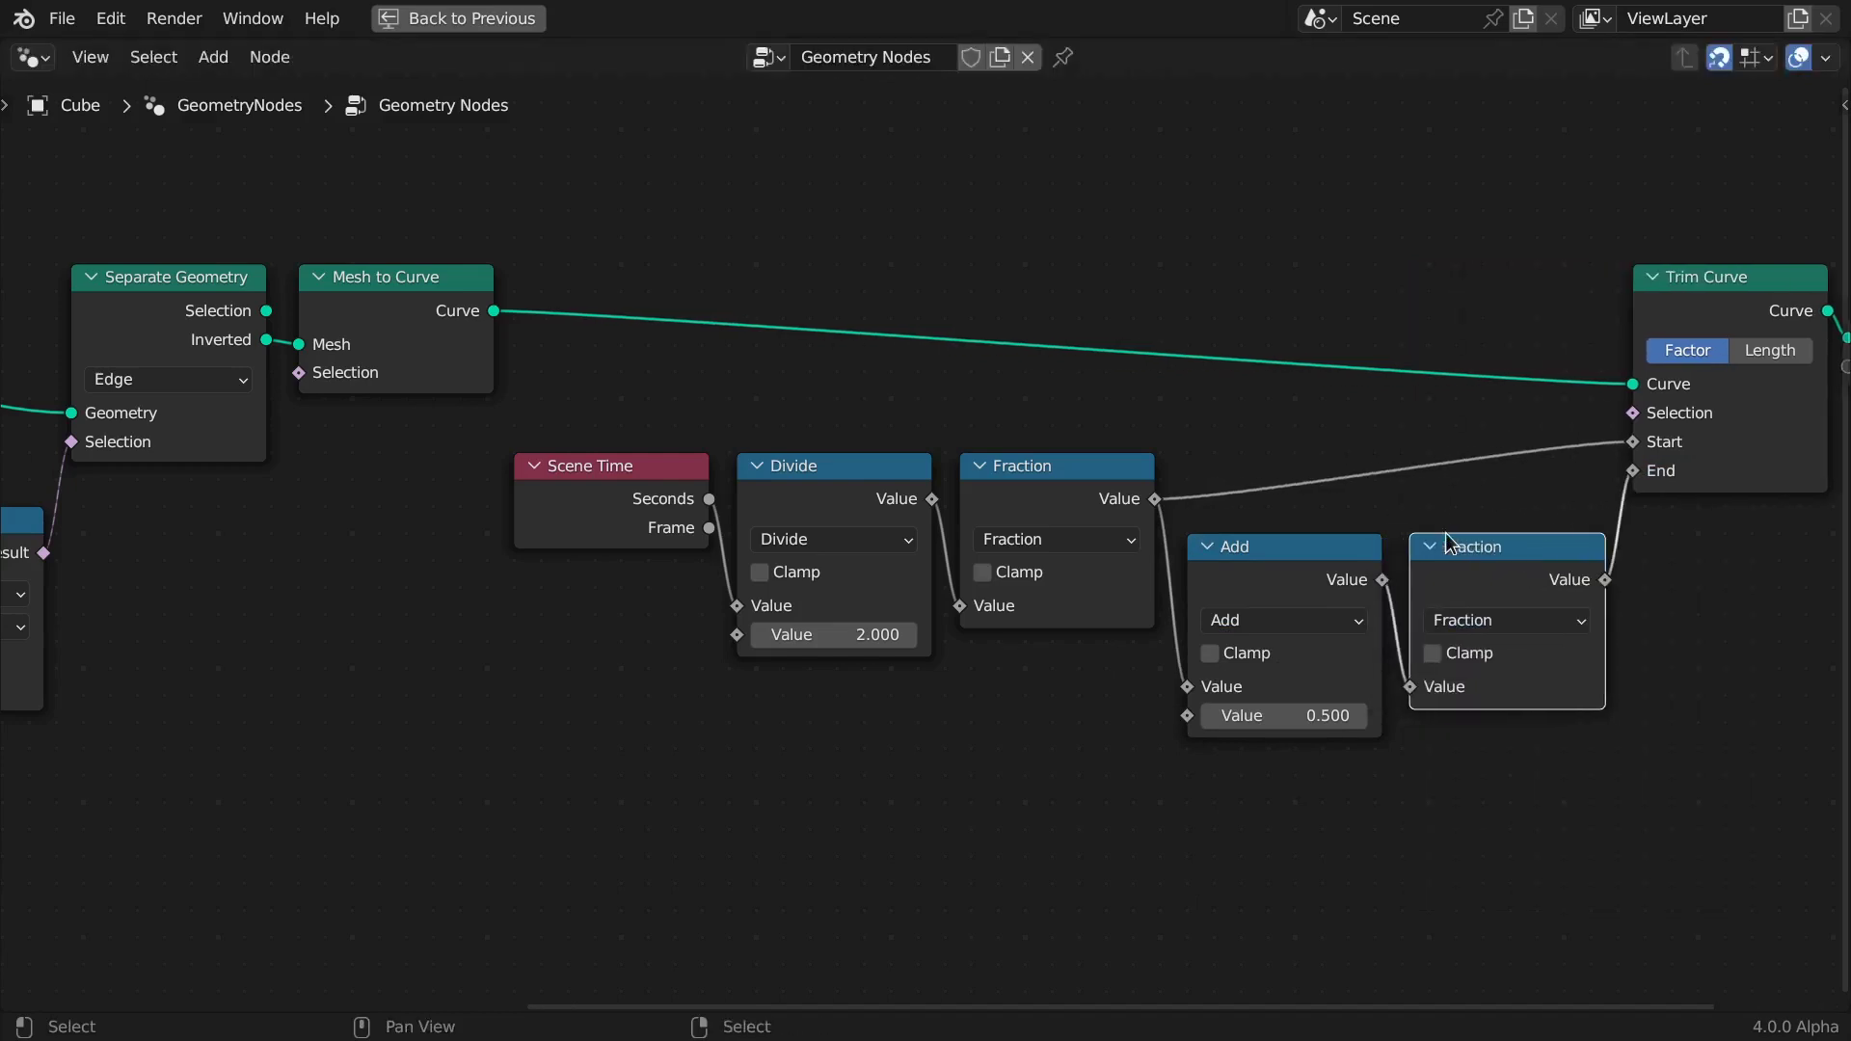
Show the 3D viewport beside the nodes and play the trimming animation
key(ctrl+space)
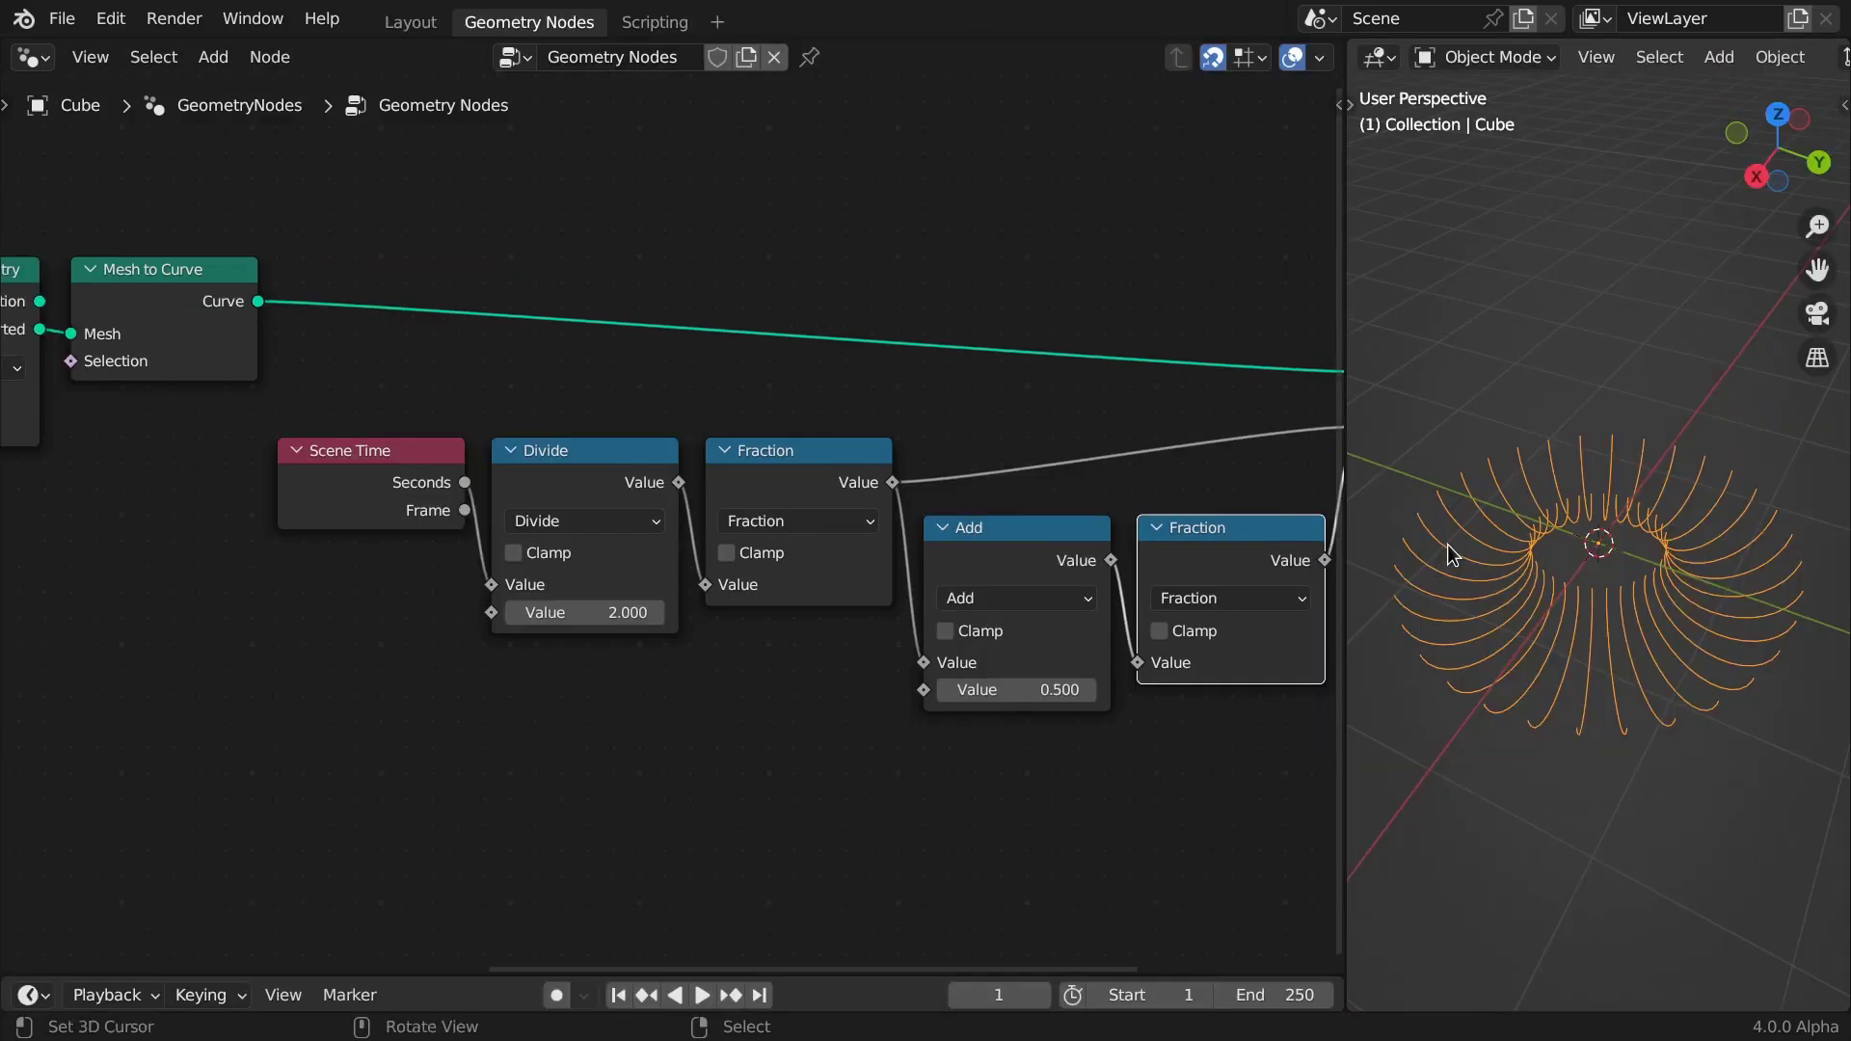
key(space)
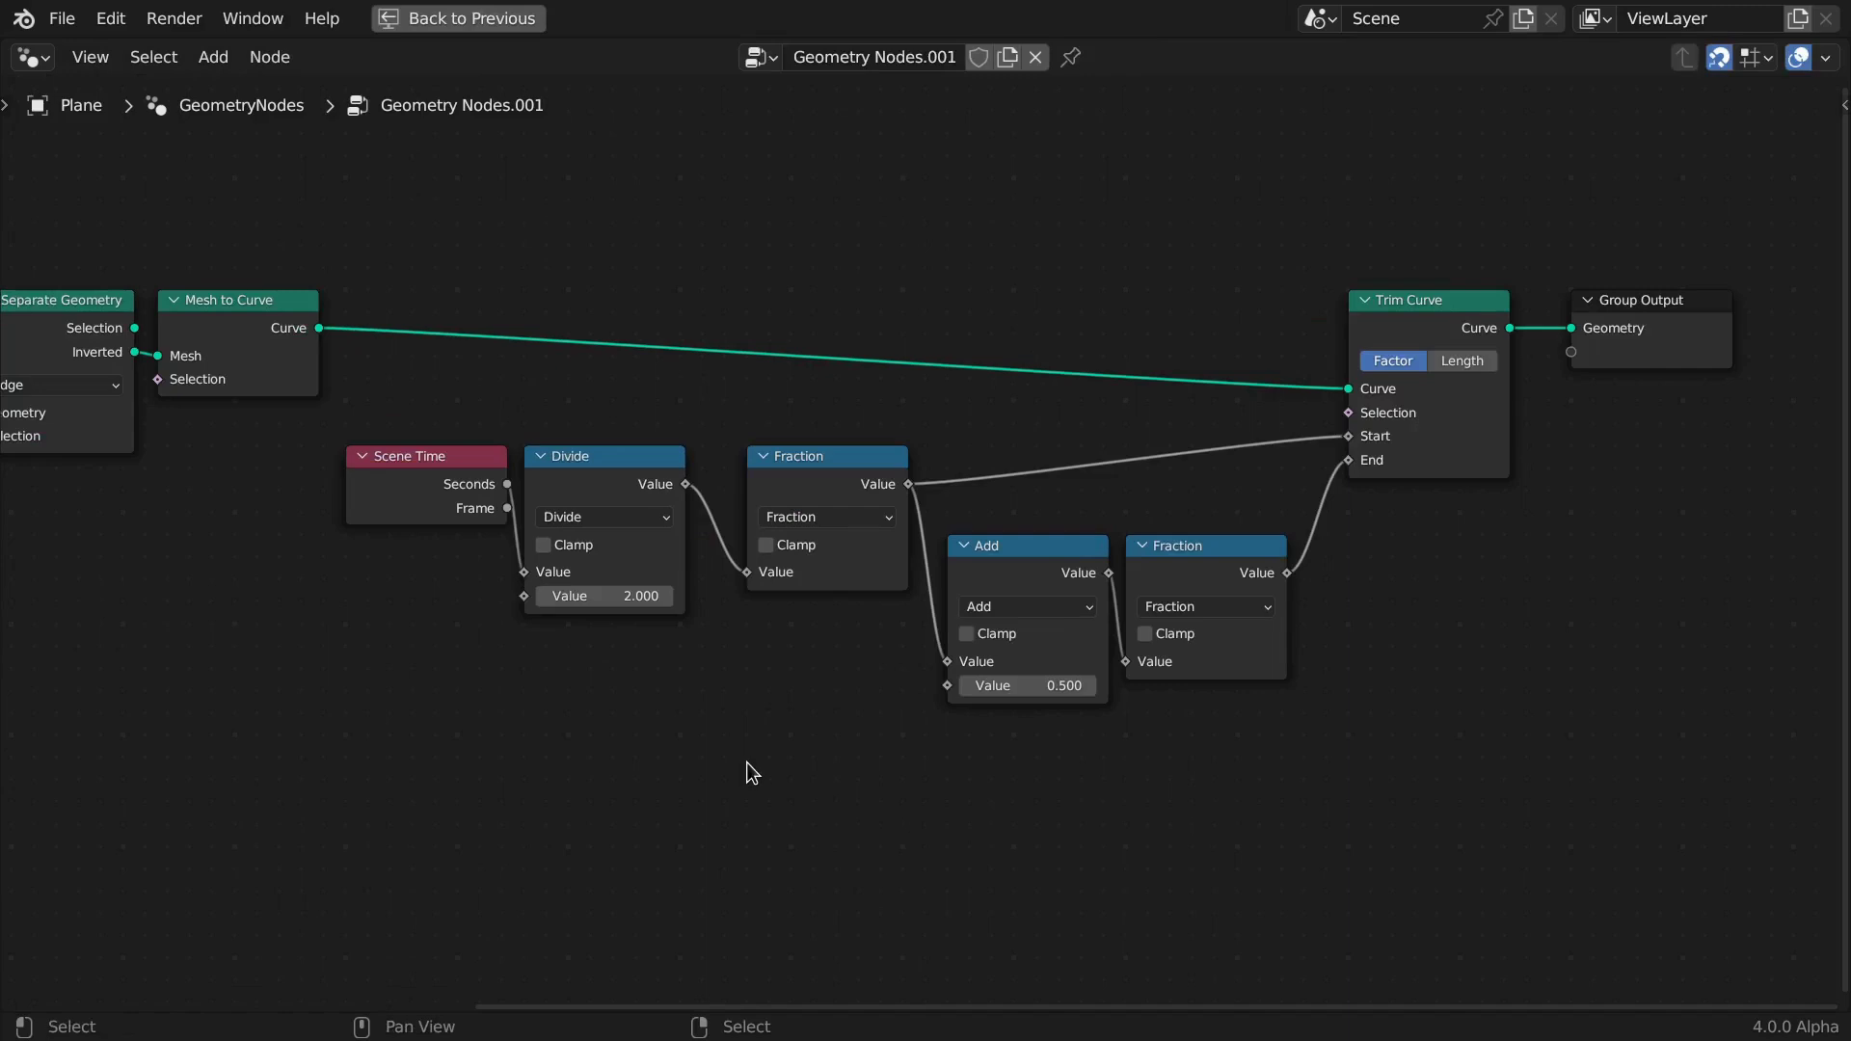
Add an Index node below Scene Time feeding a new Divide node
key(F3)
text(index)
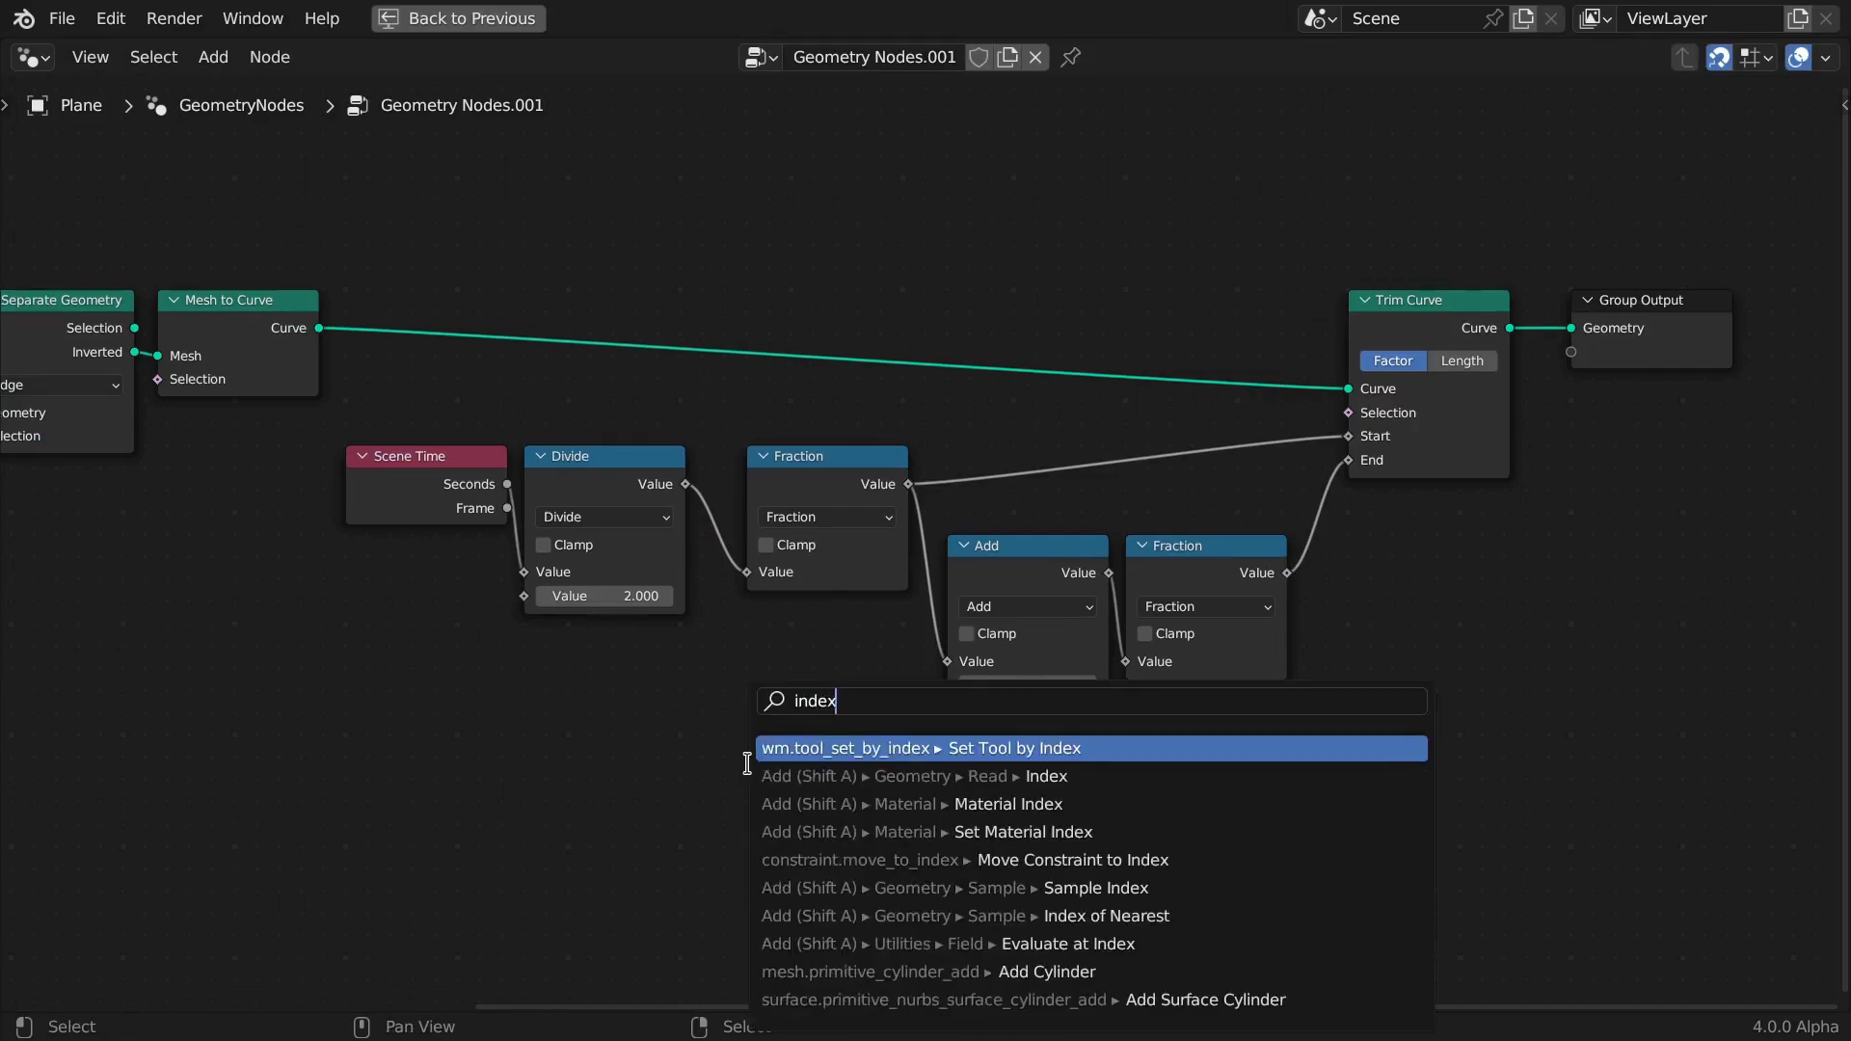
click(771, 776)
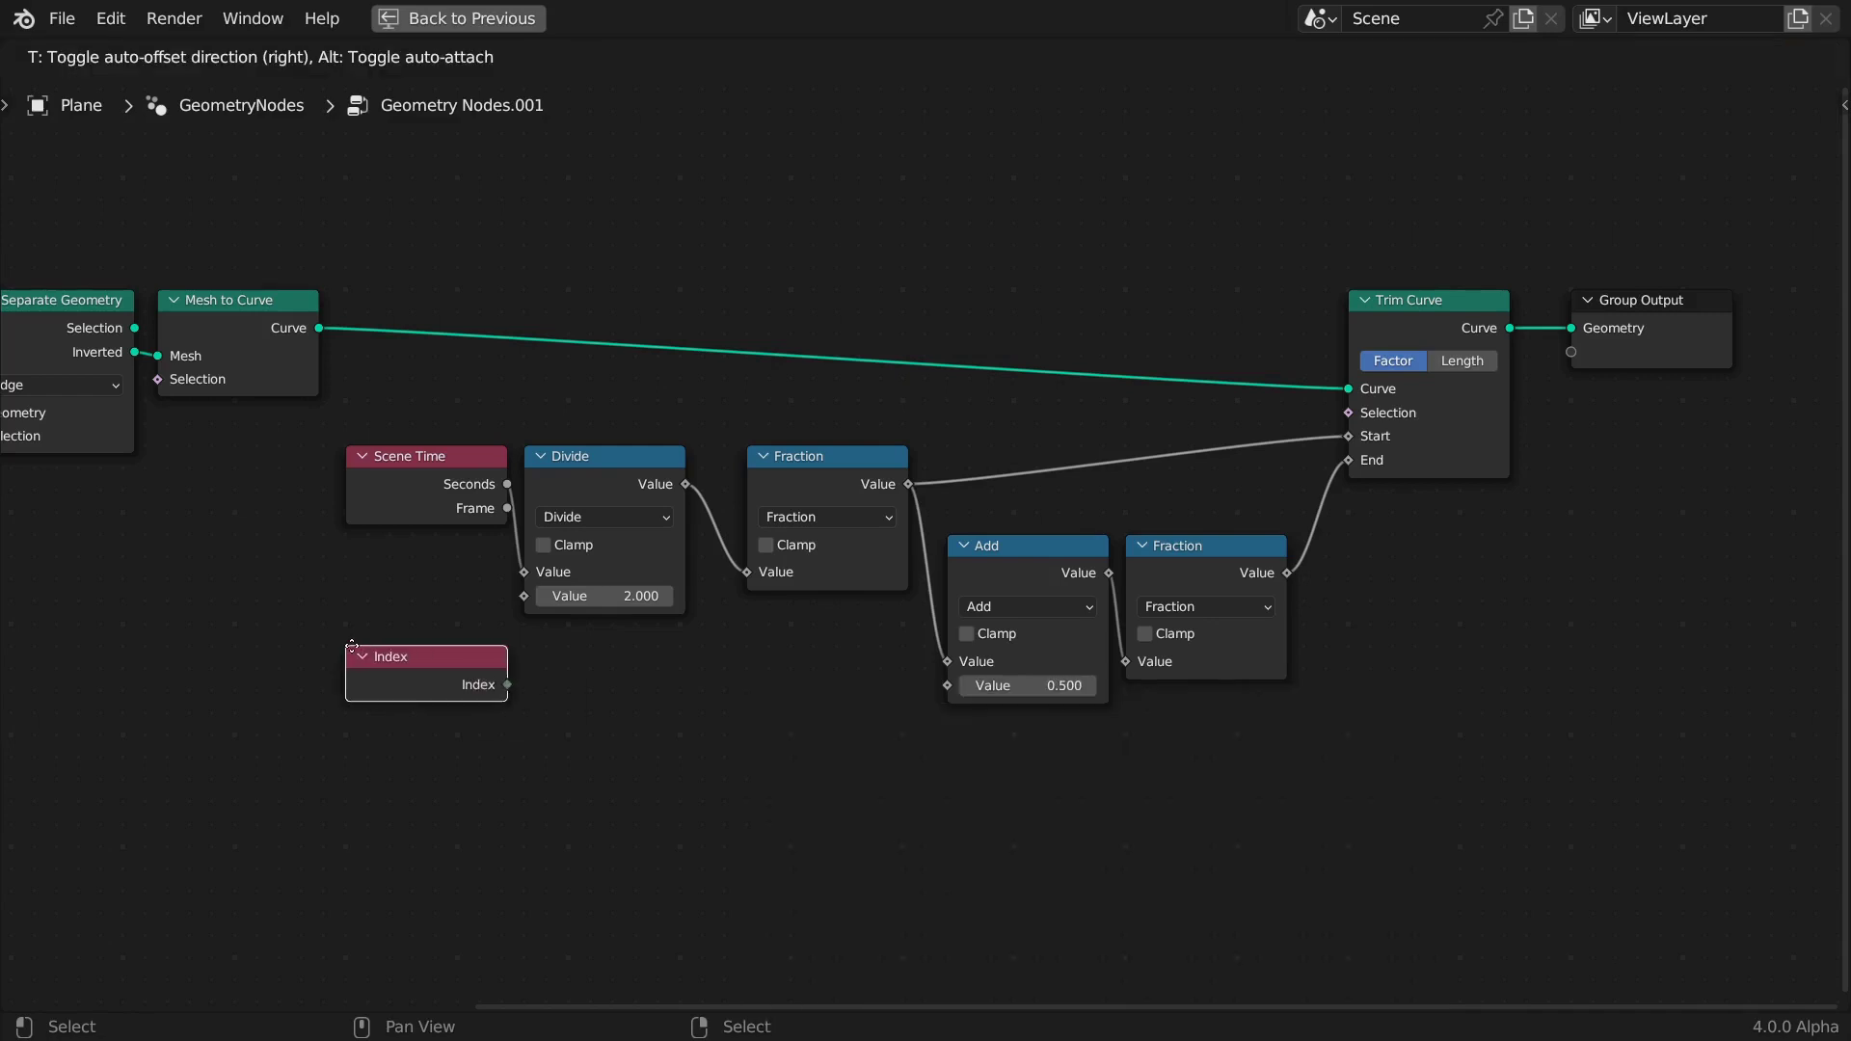
click(352, 646)
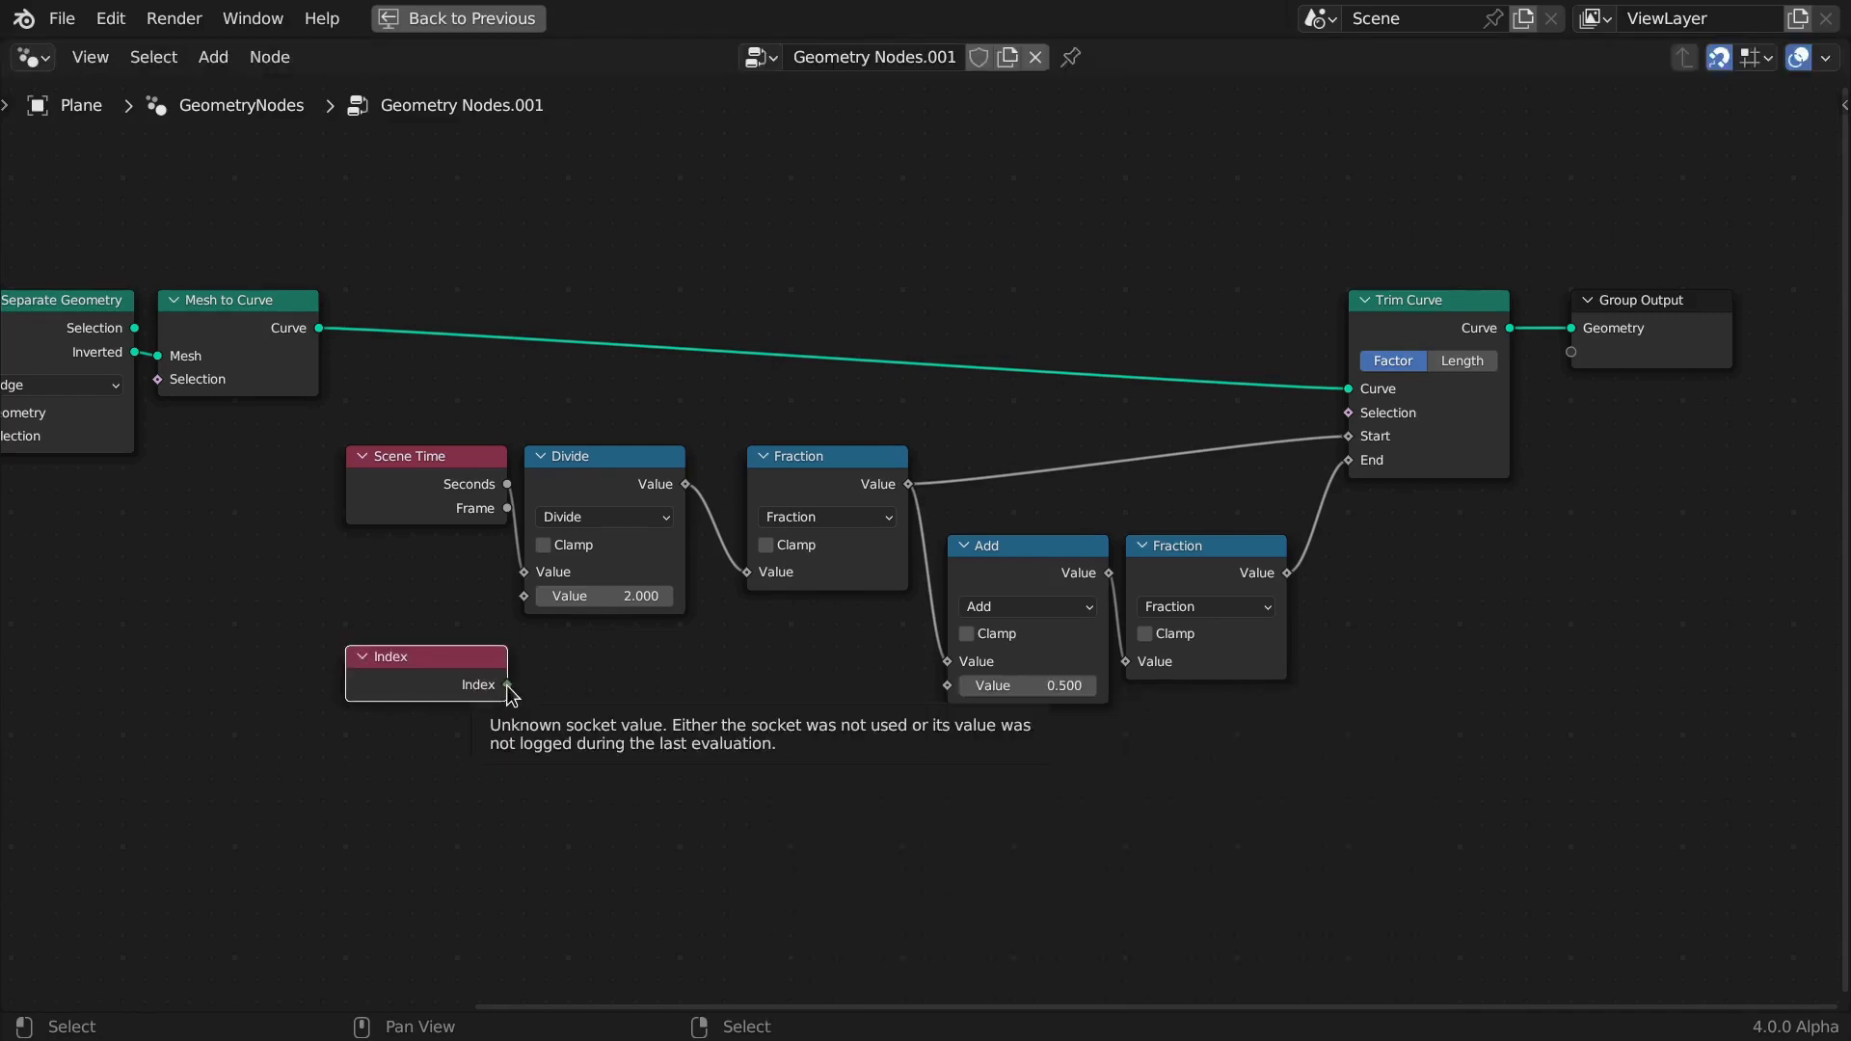
drag(507, 684, 519, 670)
text(divide)
key(Return)
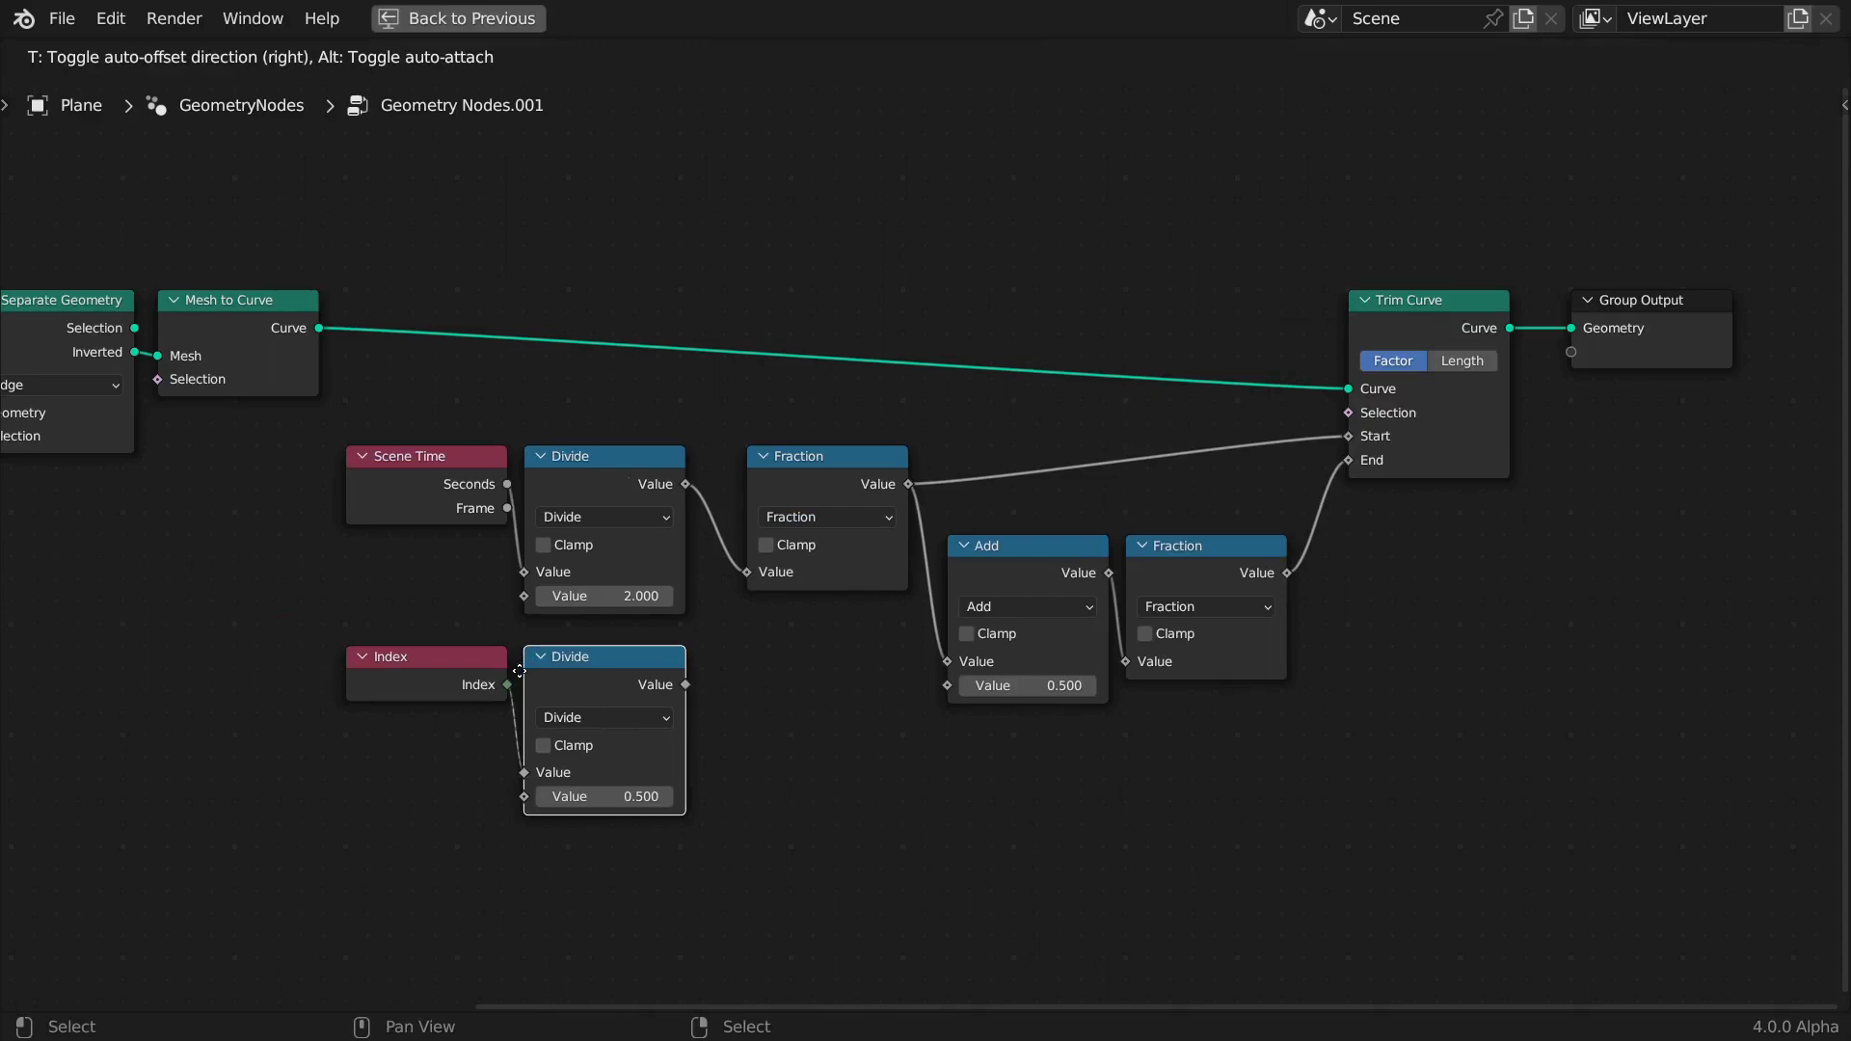
click(519, 670)
Divide the index by the curves' Spline Count from a Curve-mode Domain Size node
drag(319, 328, 322, 339)
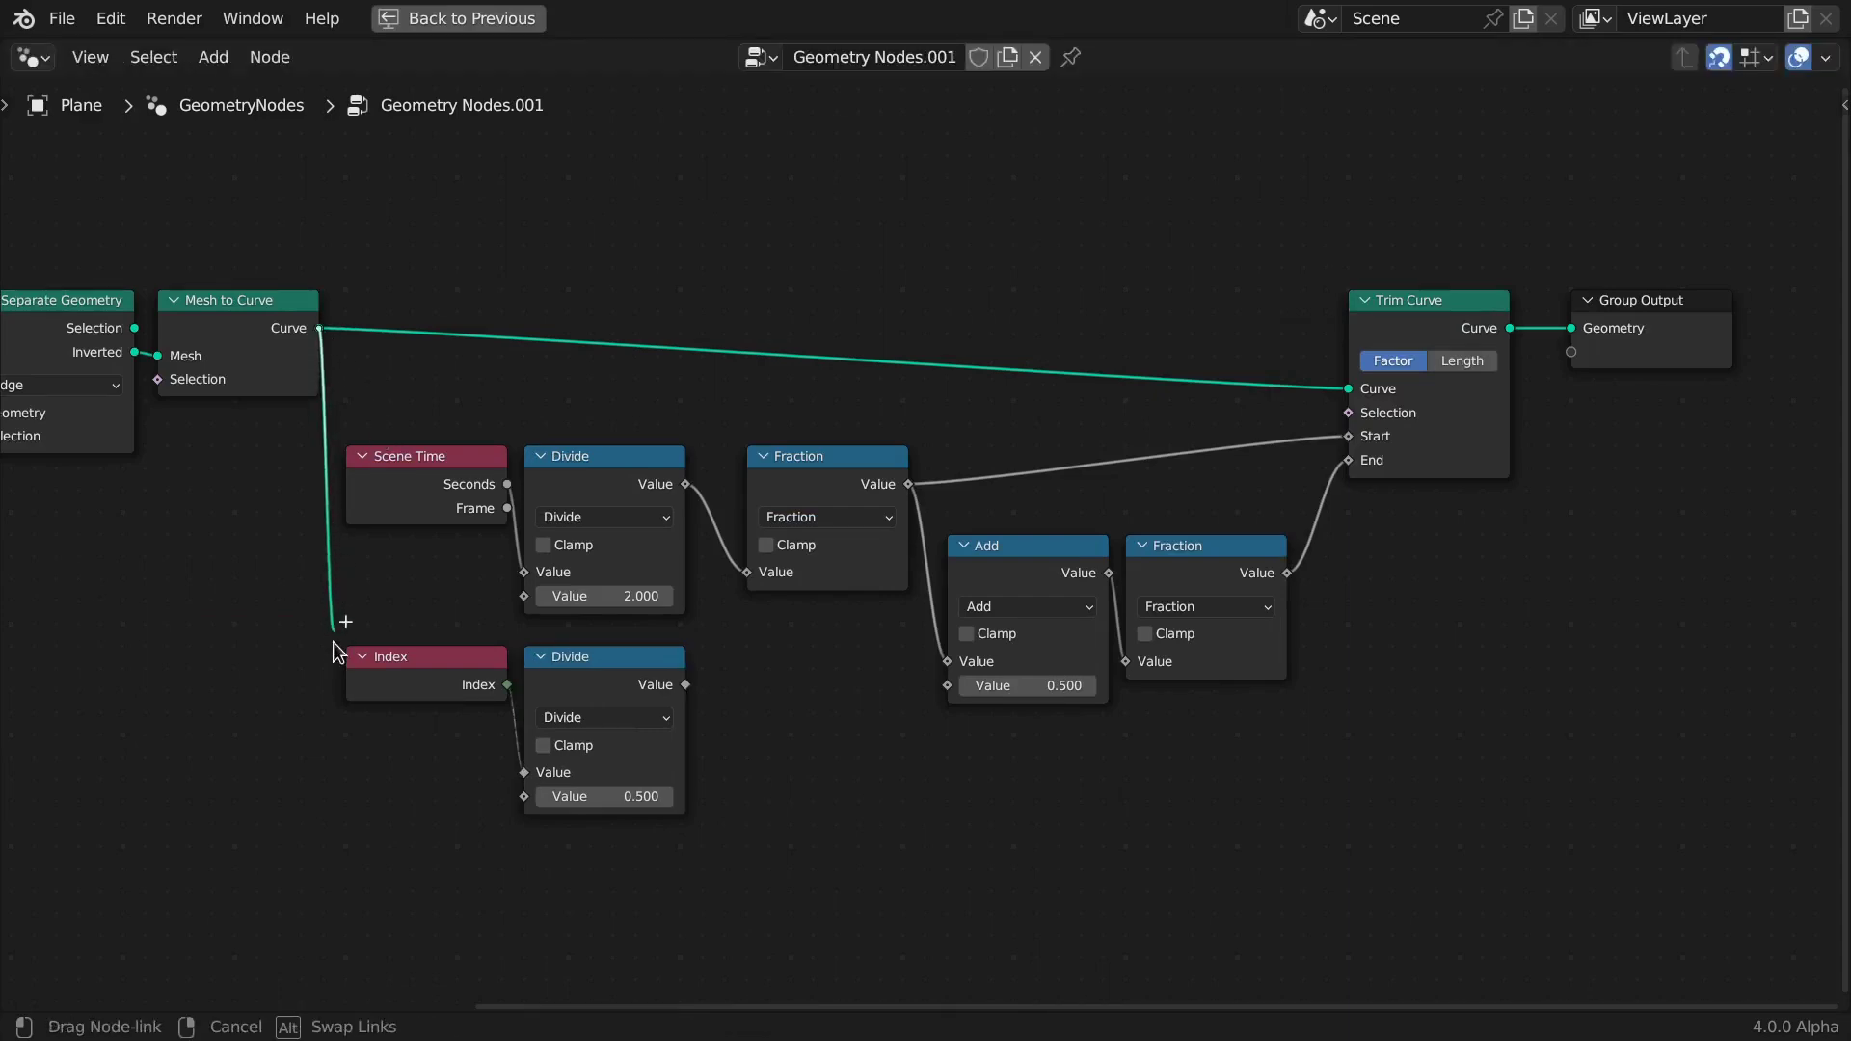
drag(333, 696, 334, 698)
text(domain)
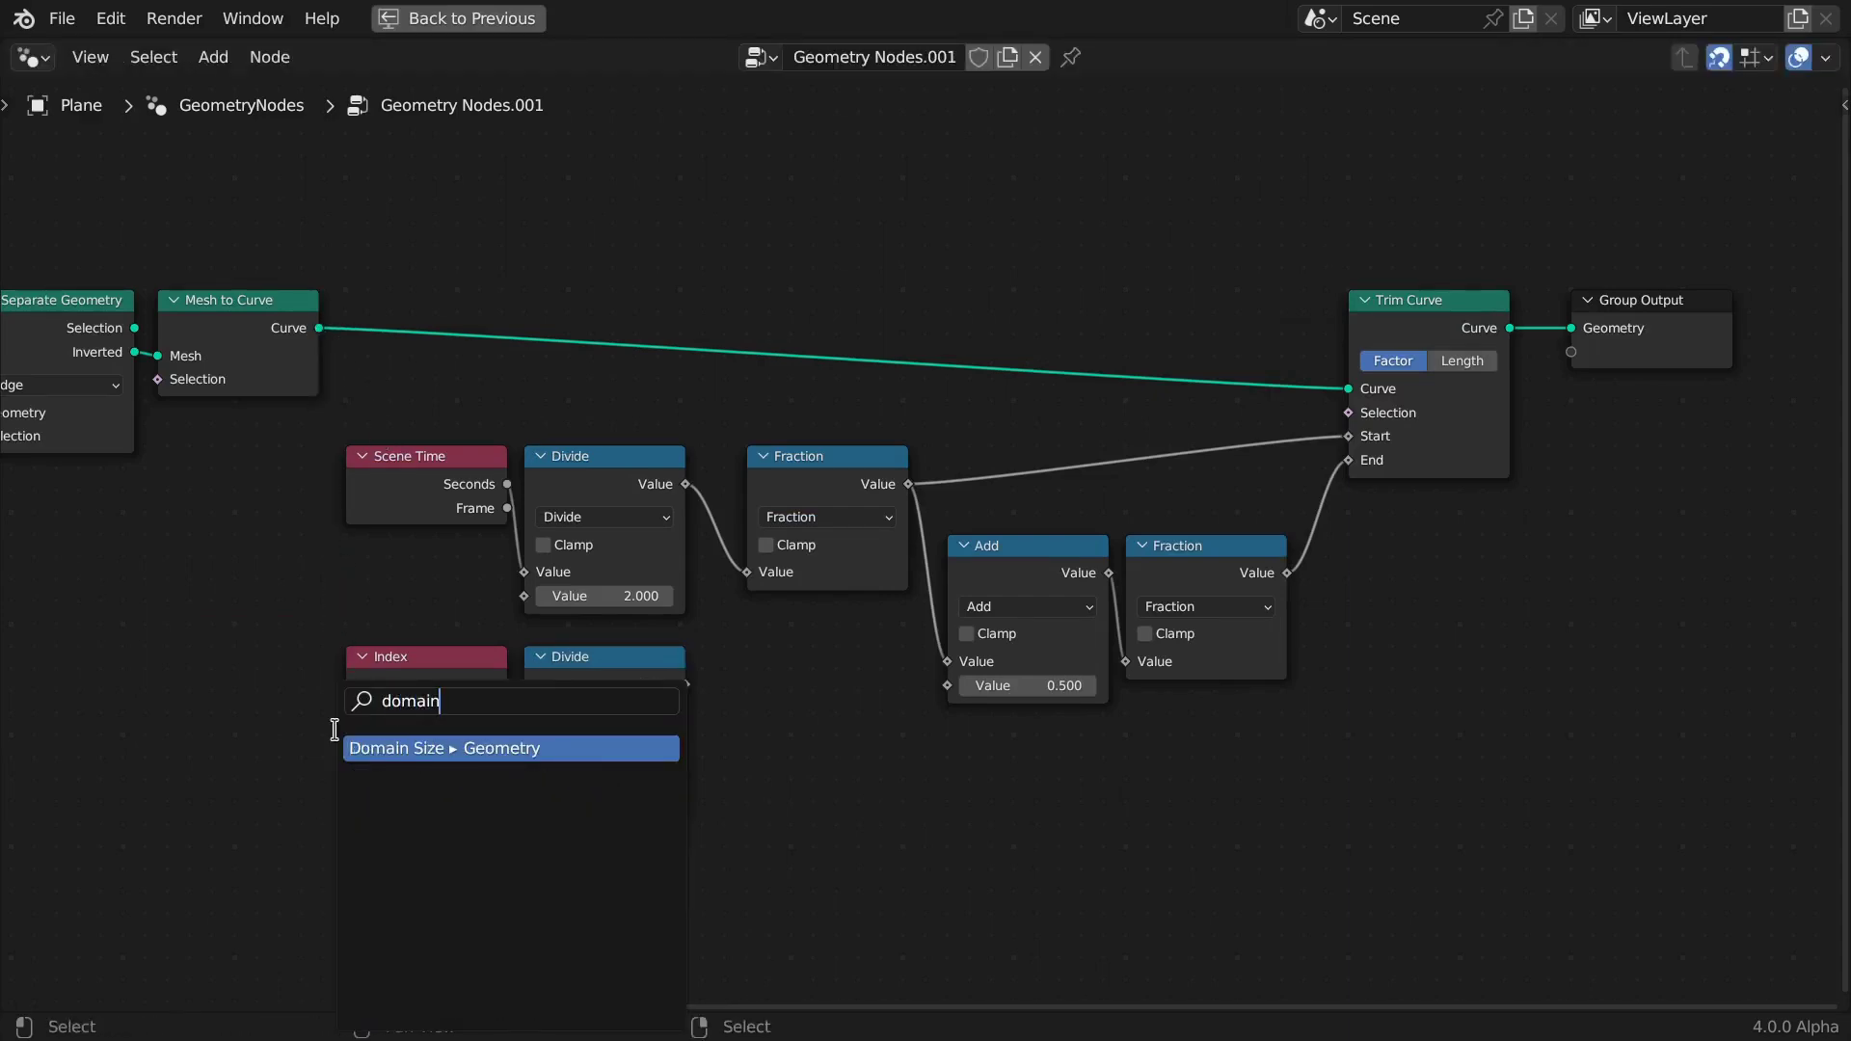
key(Return)
click(413, 822)
click(414, 855)
click(430, 930)
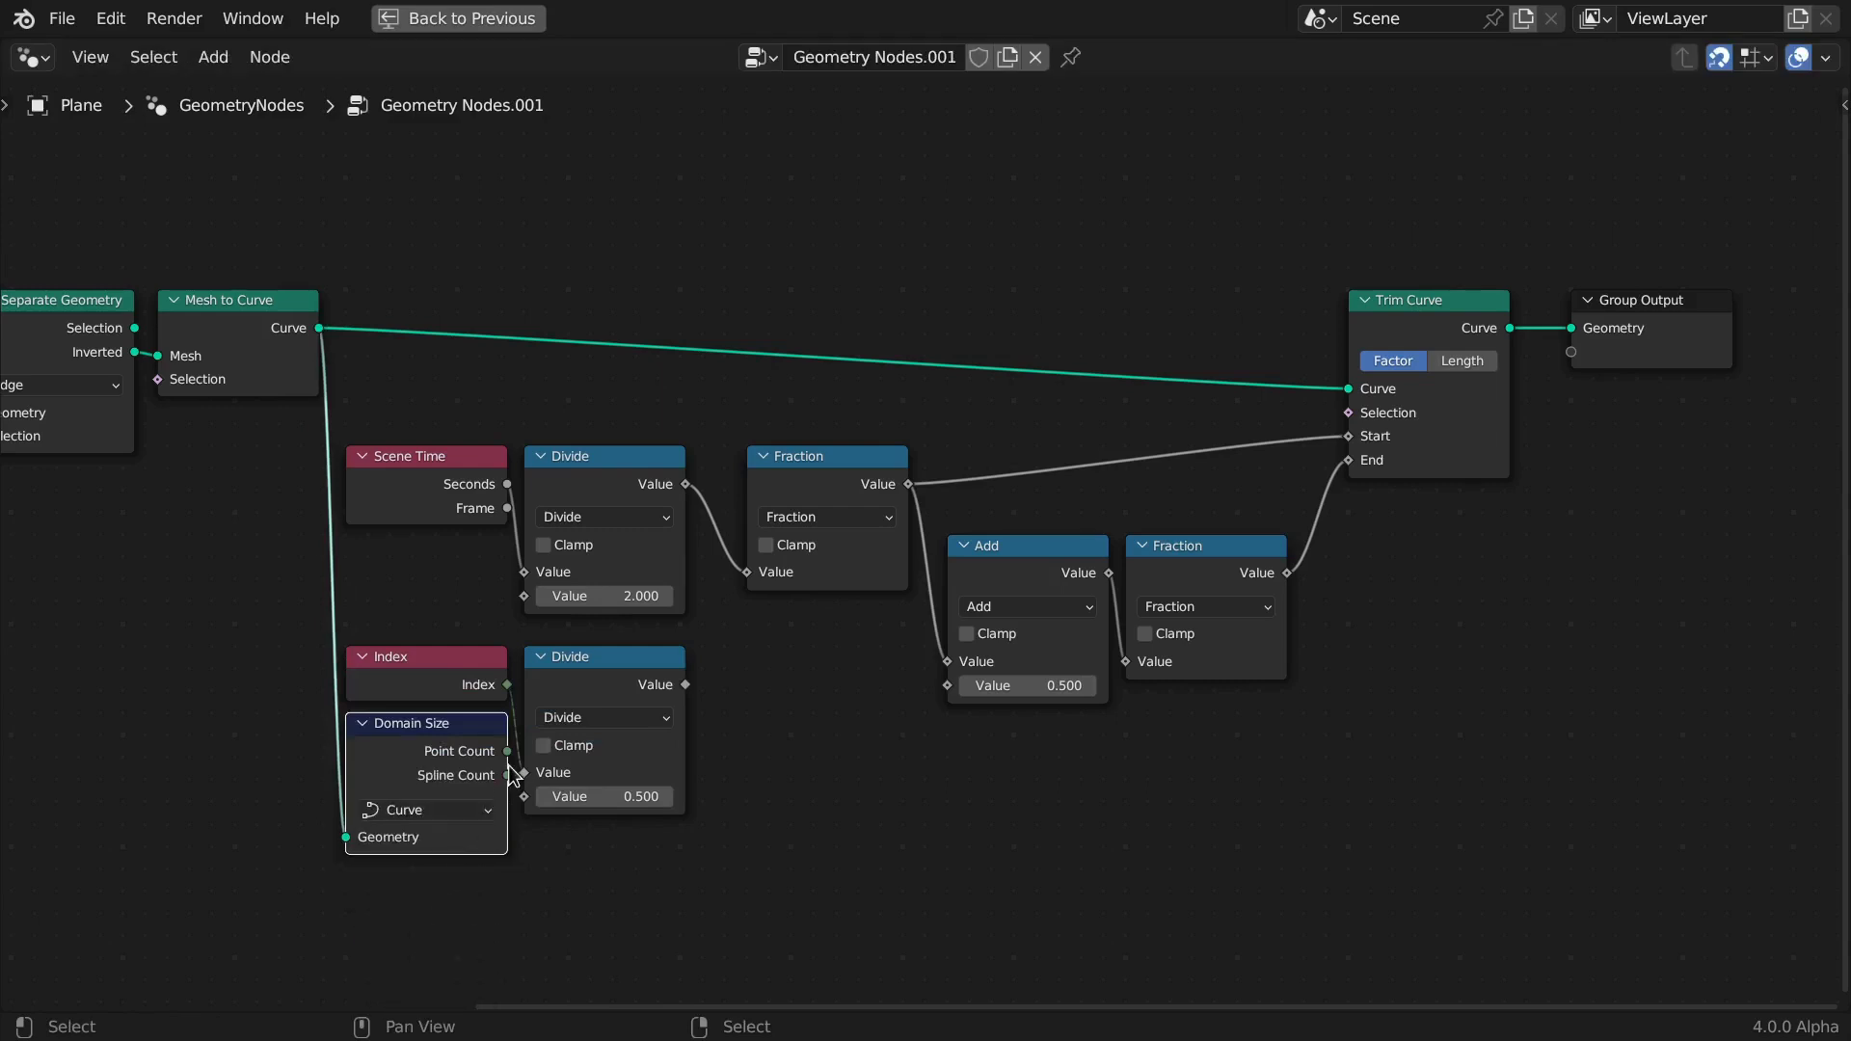
drag(507, 776, 526, 796)
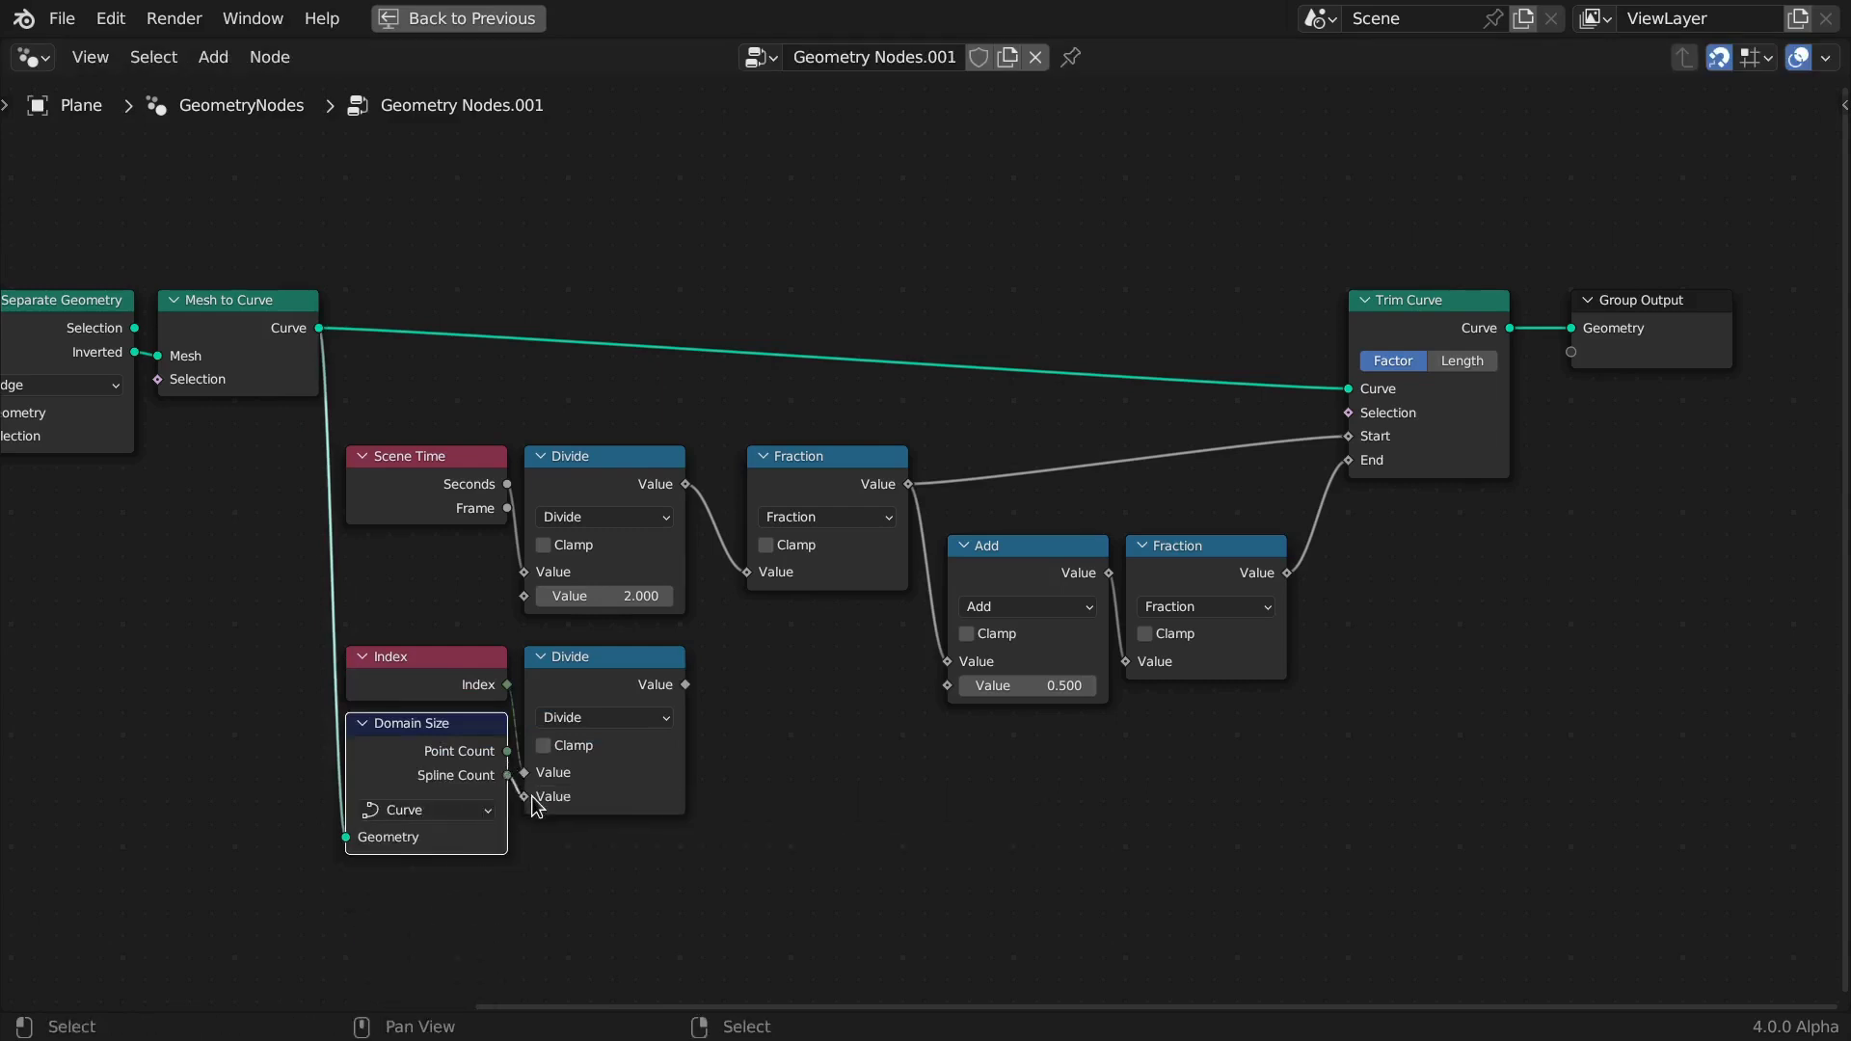
Add the per-curve offset to seconds÷2 before Fraction and watch the staggered animation
drag(705, 460, 706, 462)
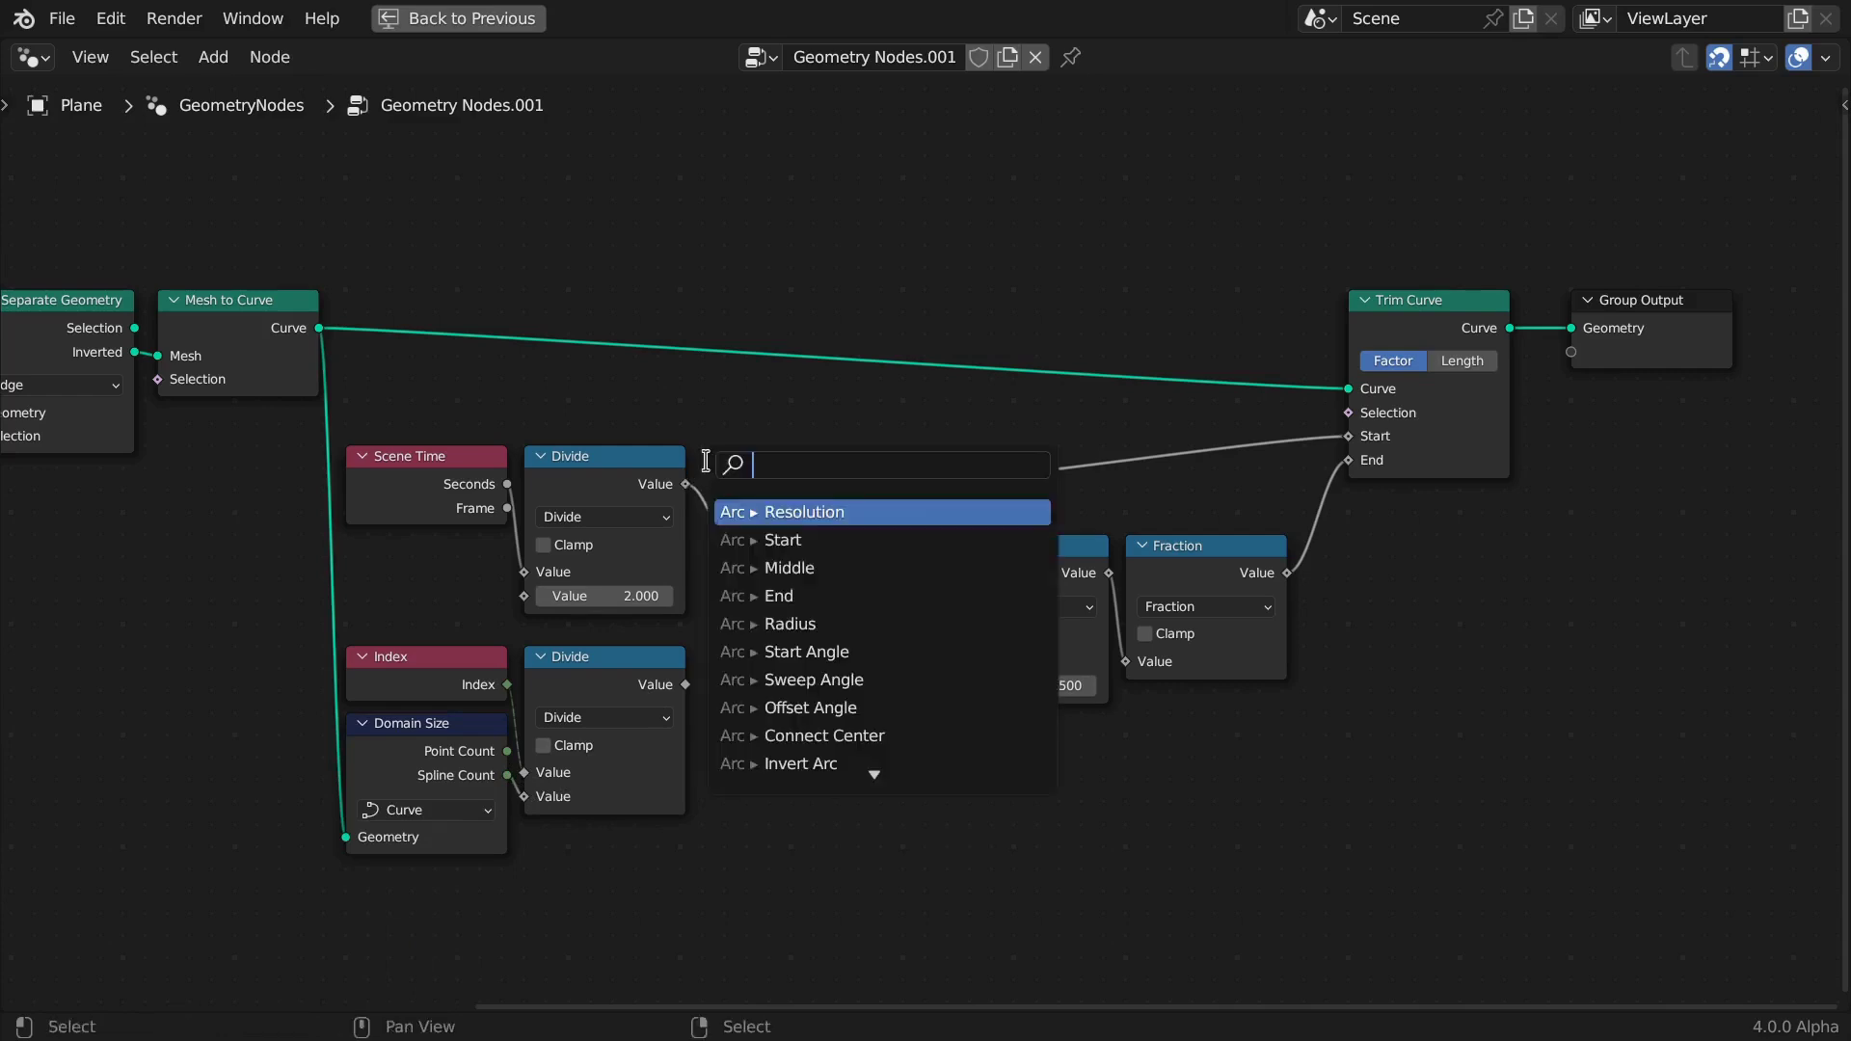
text(add)
key(Return)
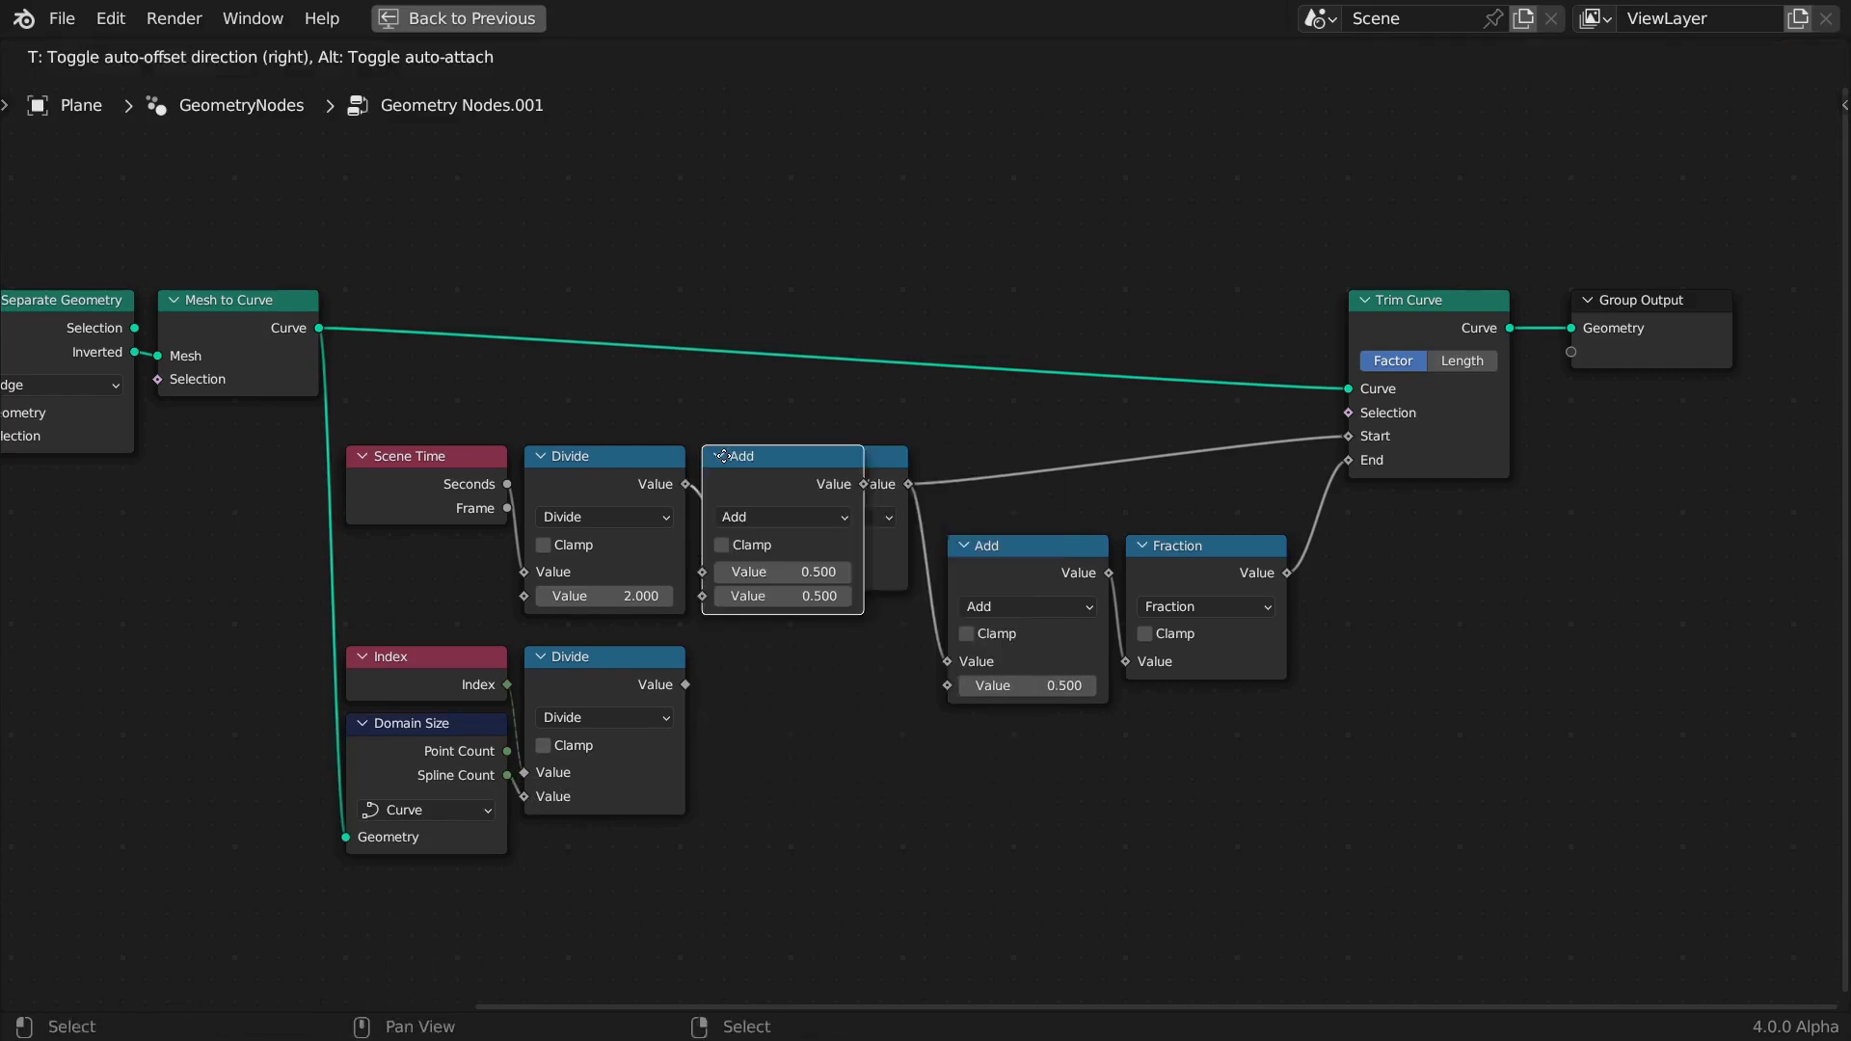
click(719, 461)
drag(685, 686, 713, 598)
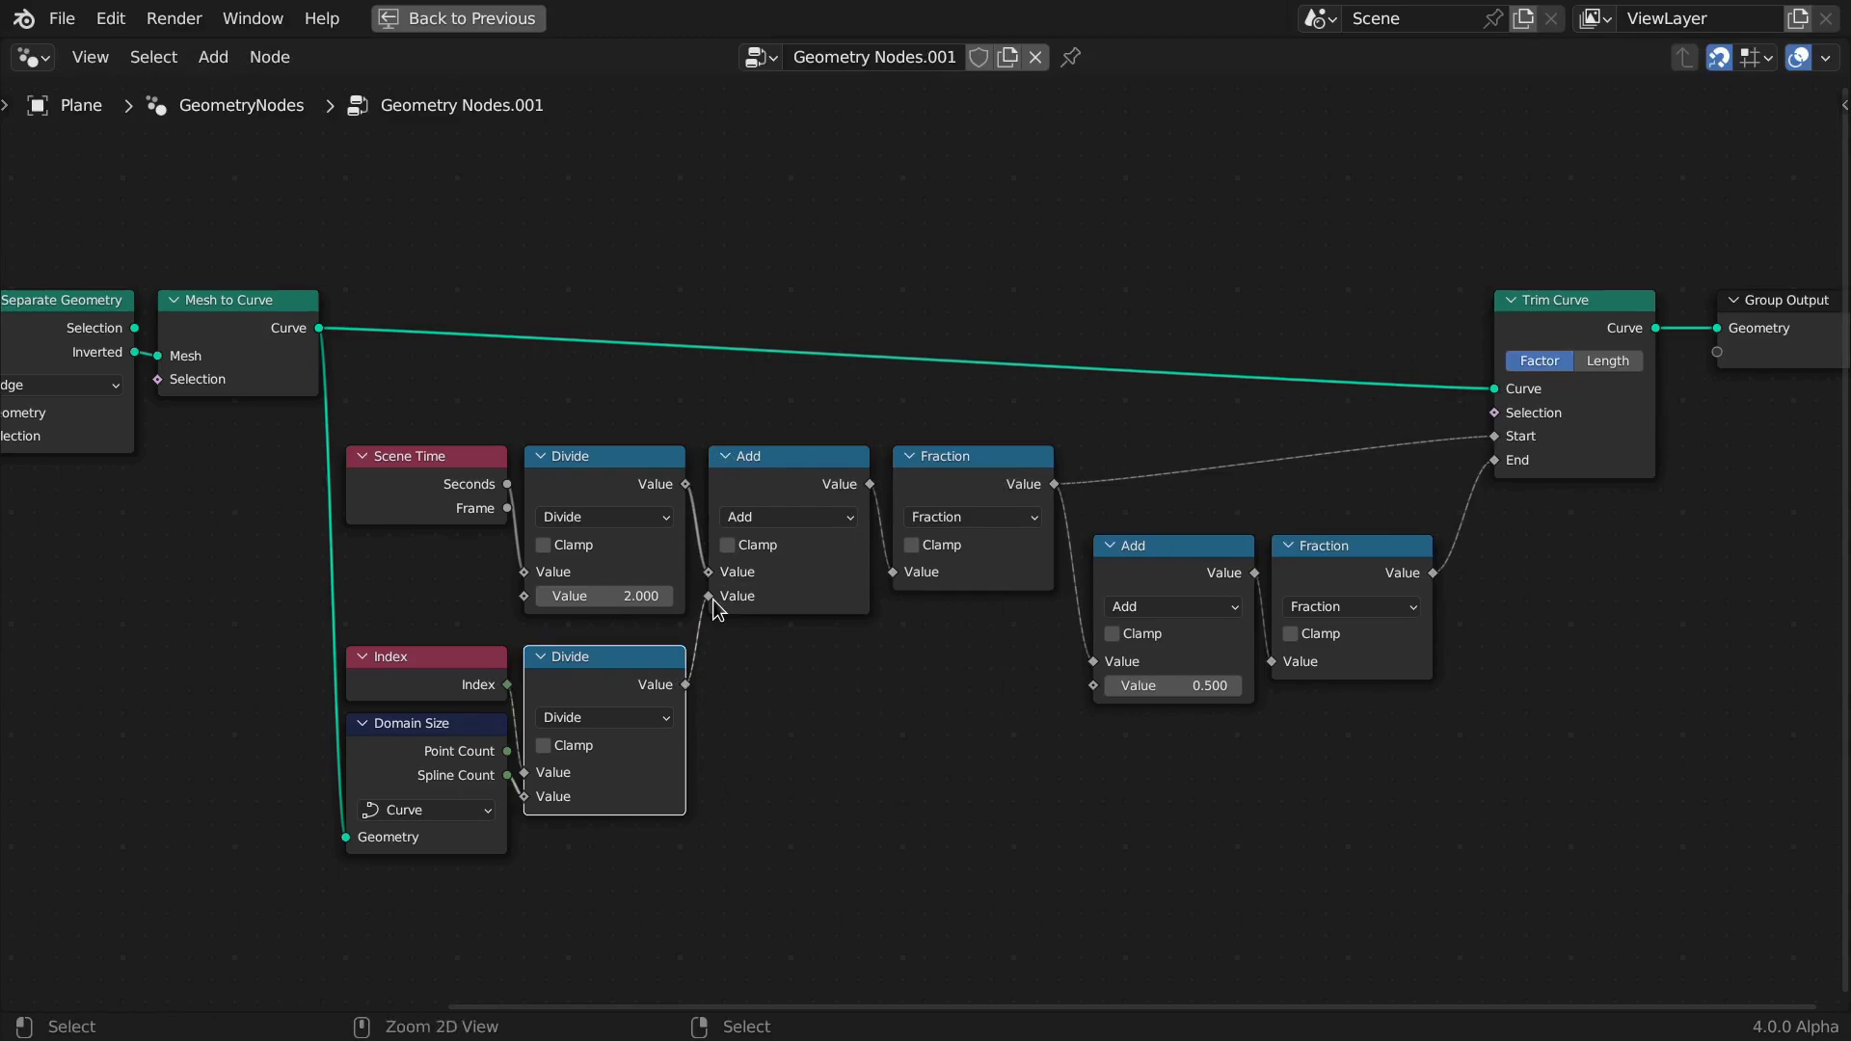
key(ctrl+space)
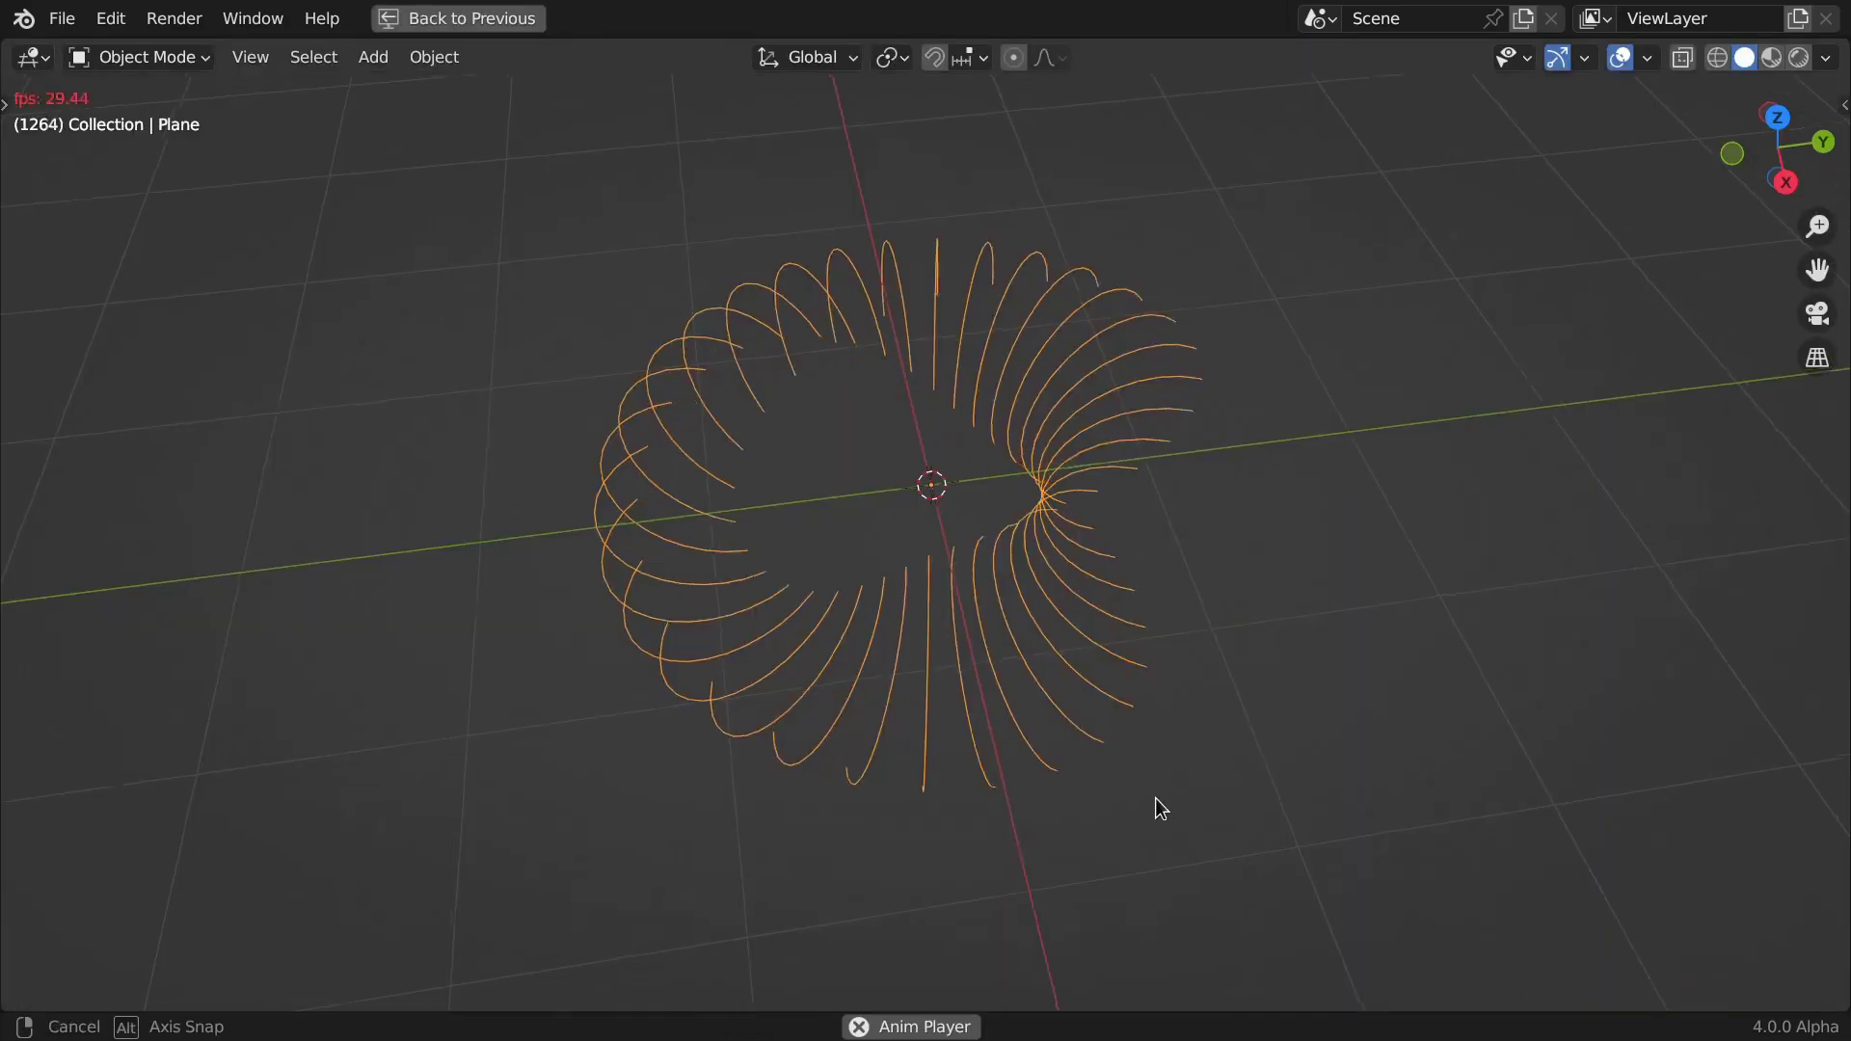
middle_drag(1155, 796, 1173, 715)
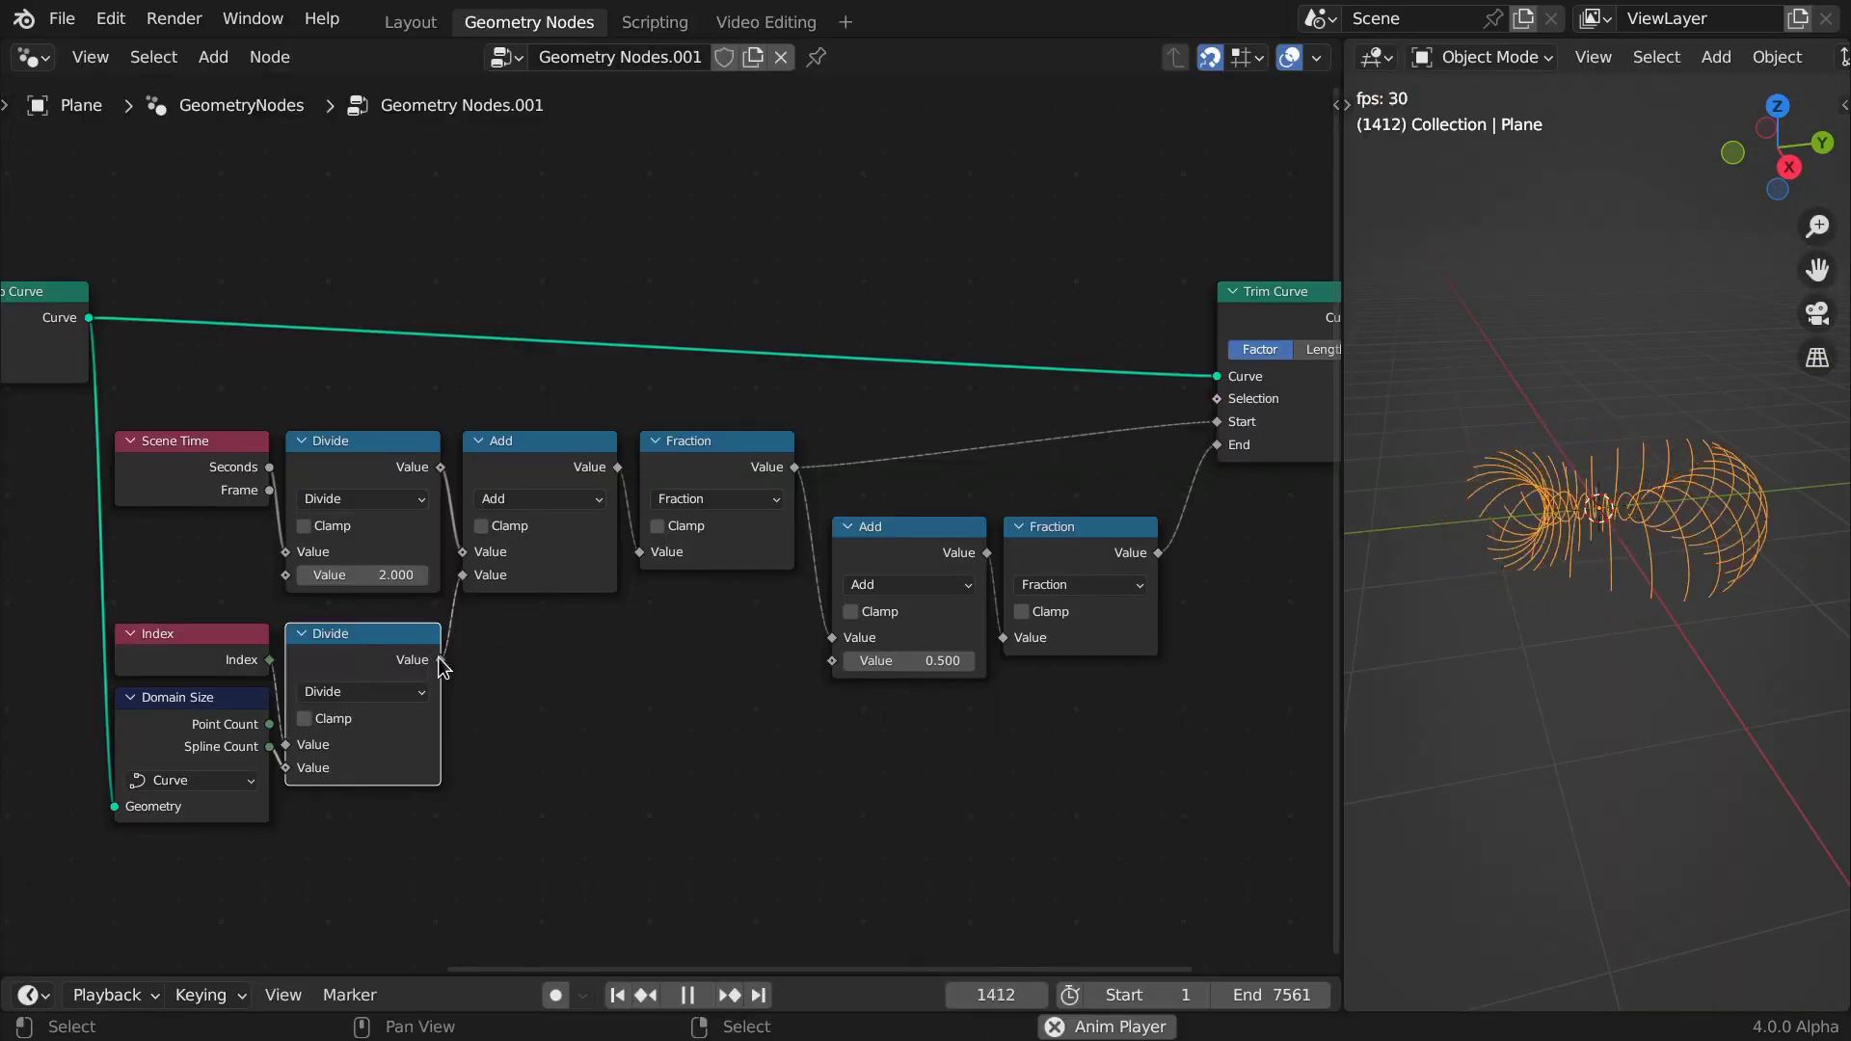
Insert a Multiply node set to 2 on the index÷spline-count offset and preview it
drag(440, 659, 495, 594)
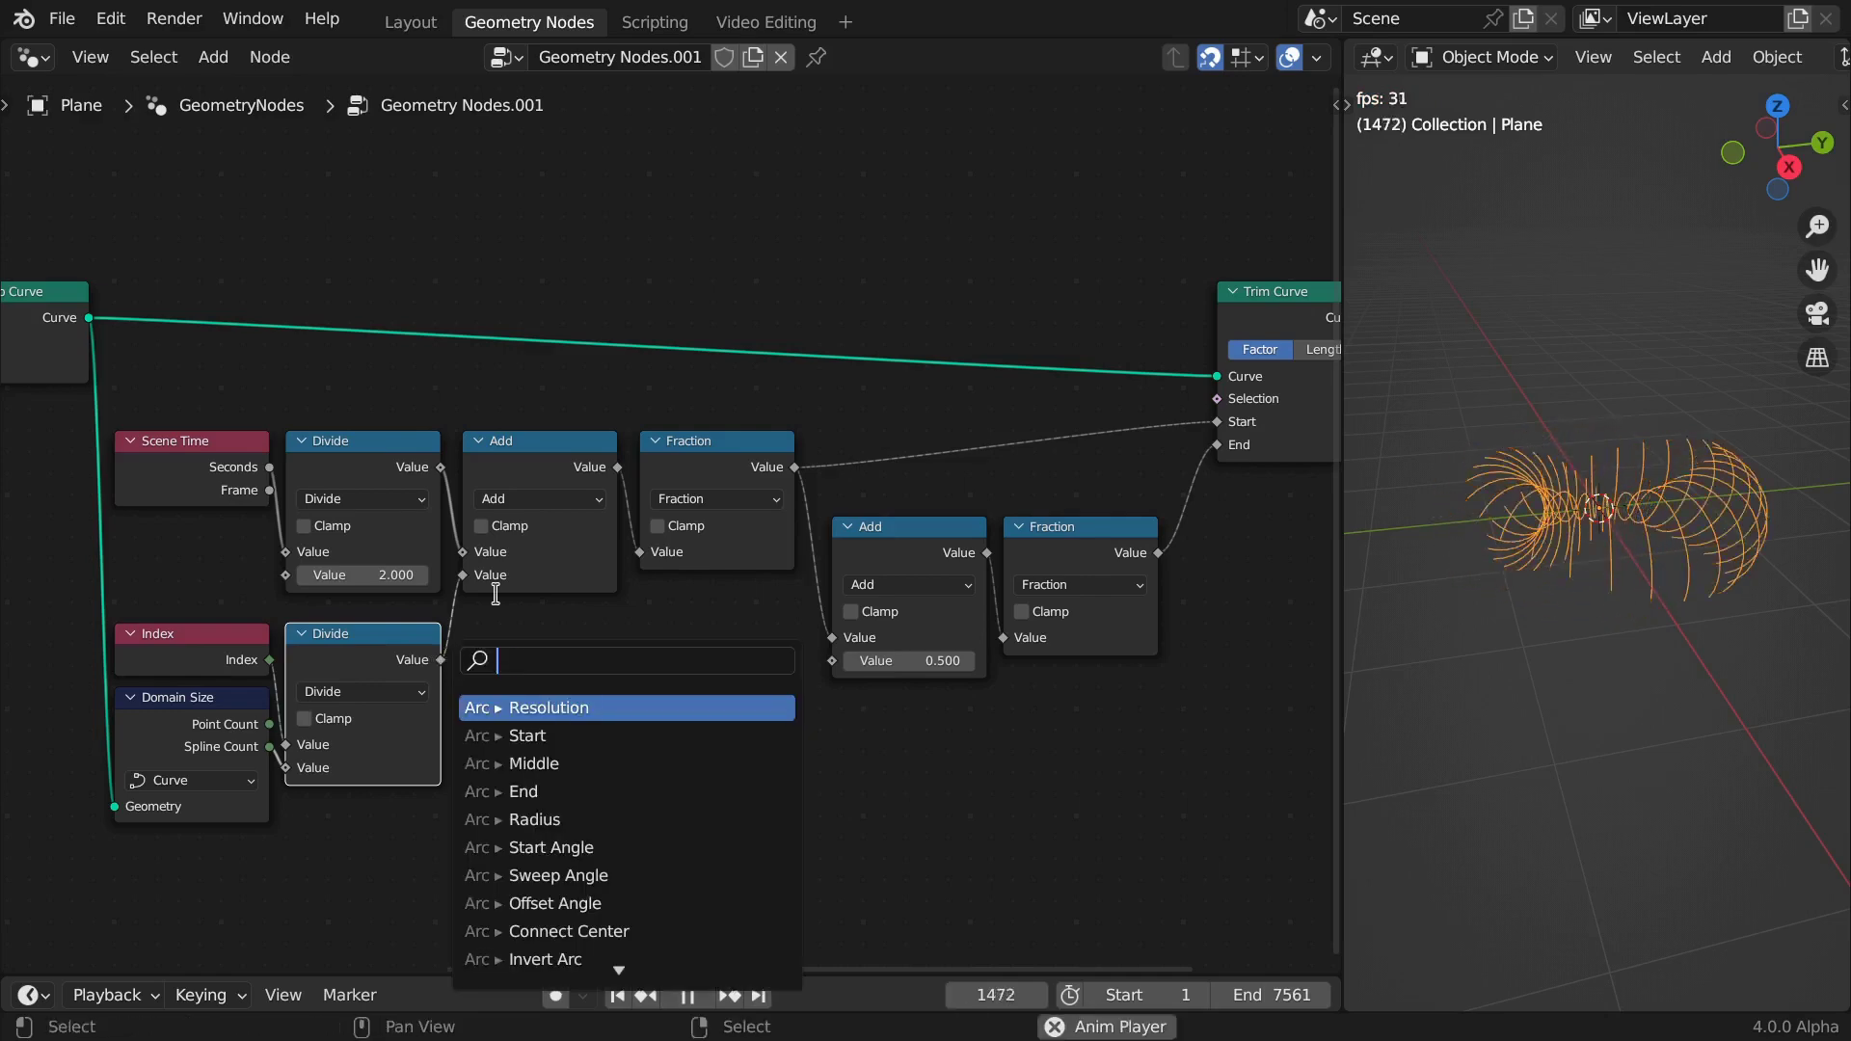
text(multiply)
key(Return)
click(515, 623)
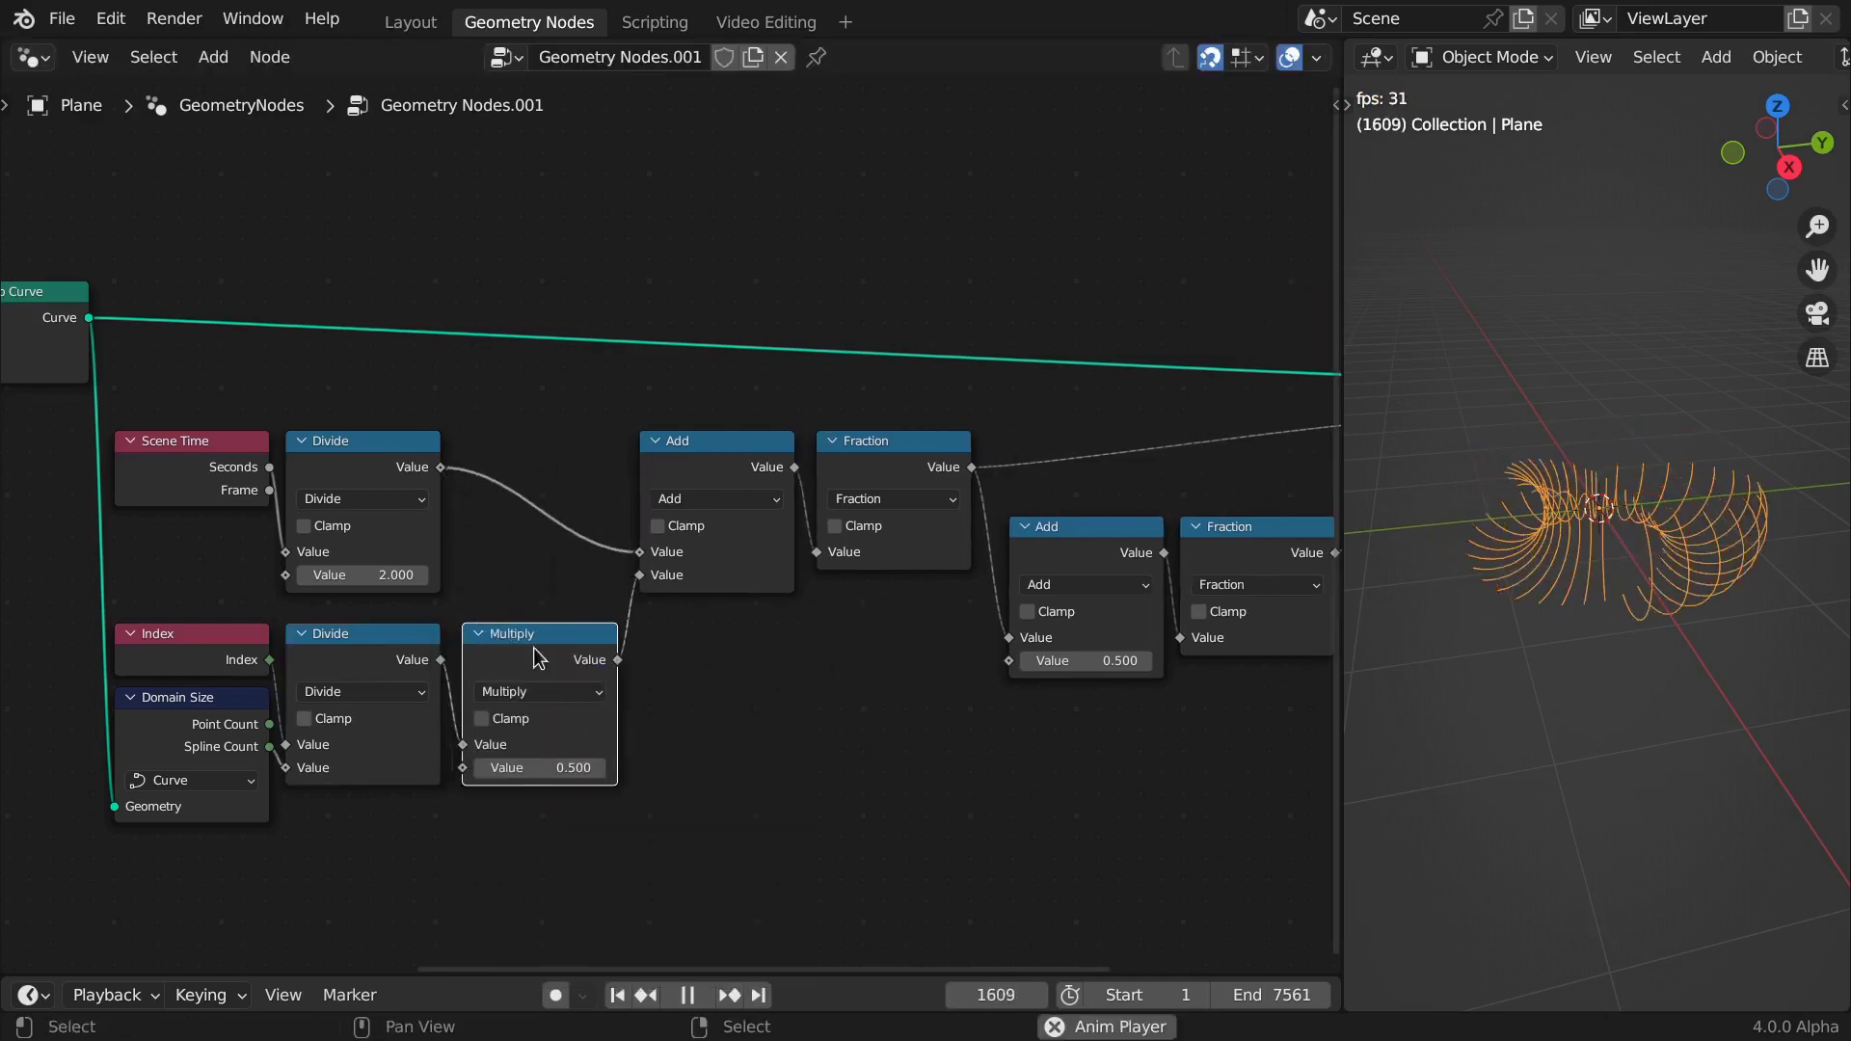
click(568, 768)
key(Return)
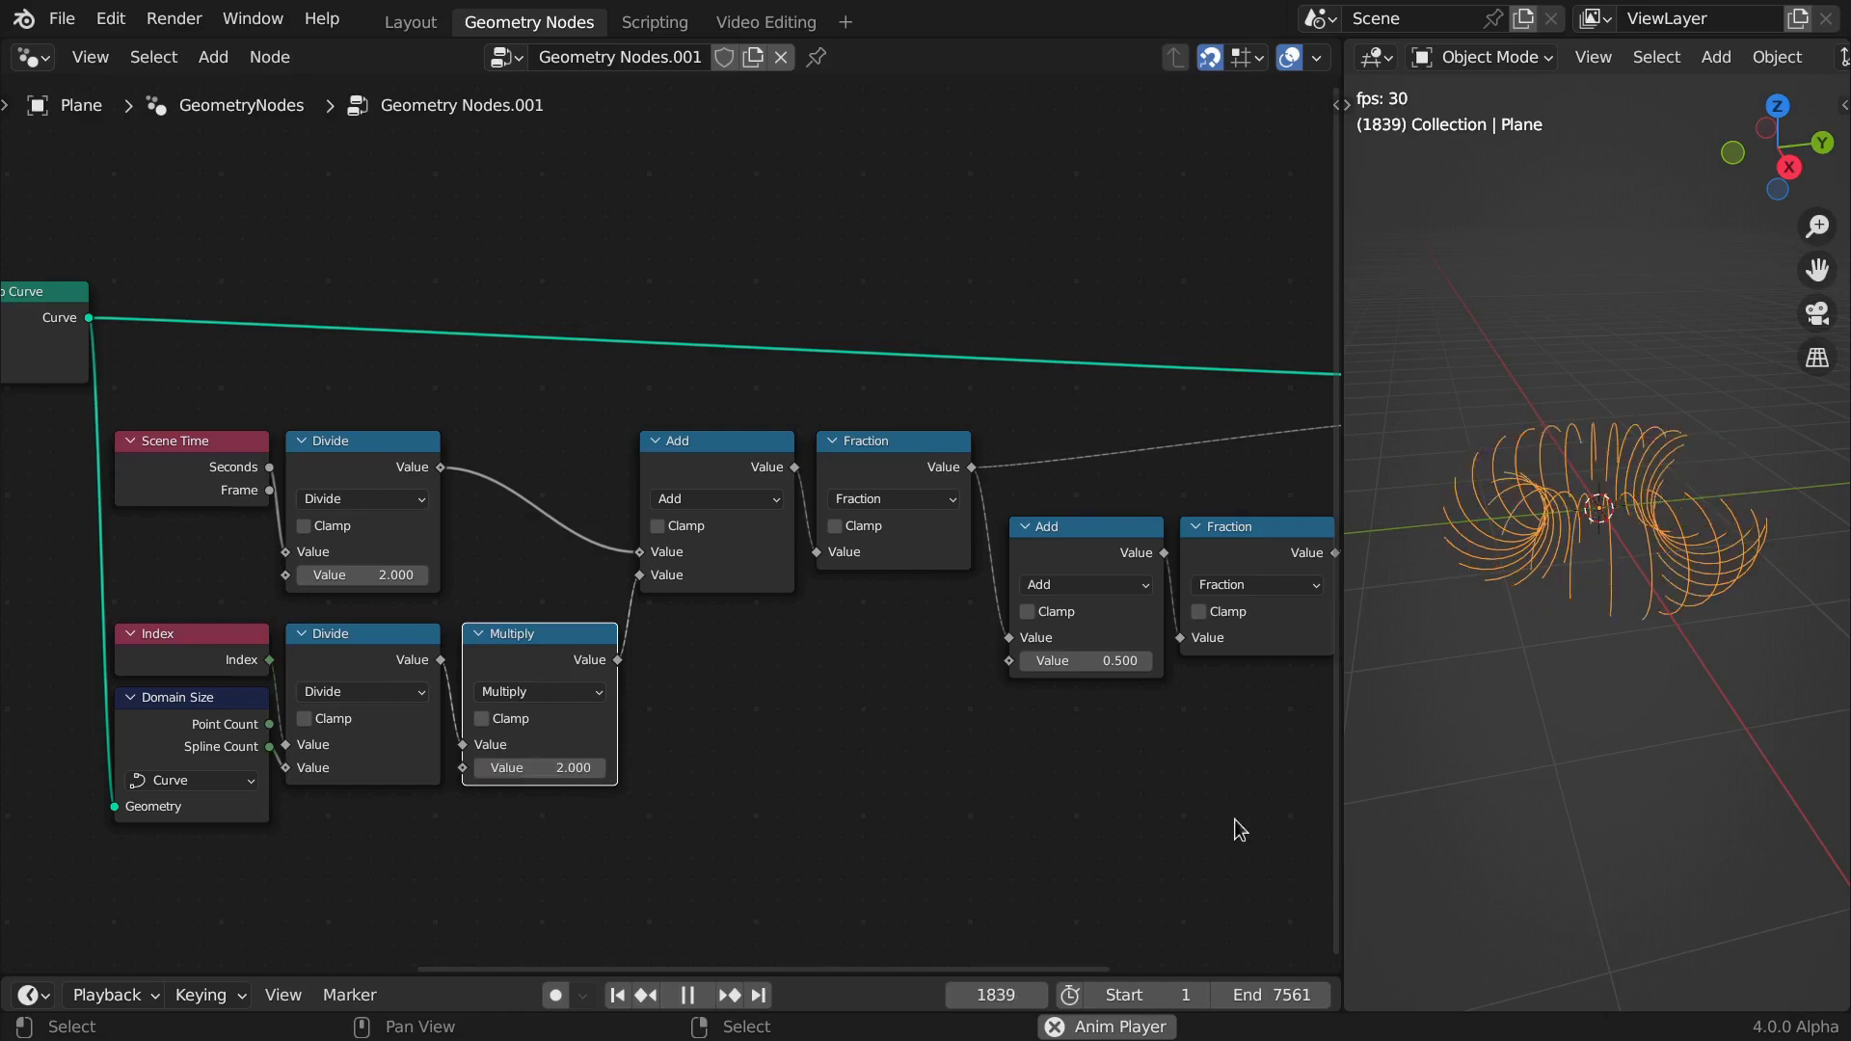
key(ctrl+space)
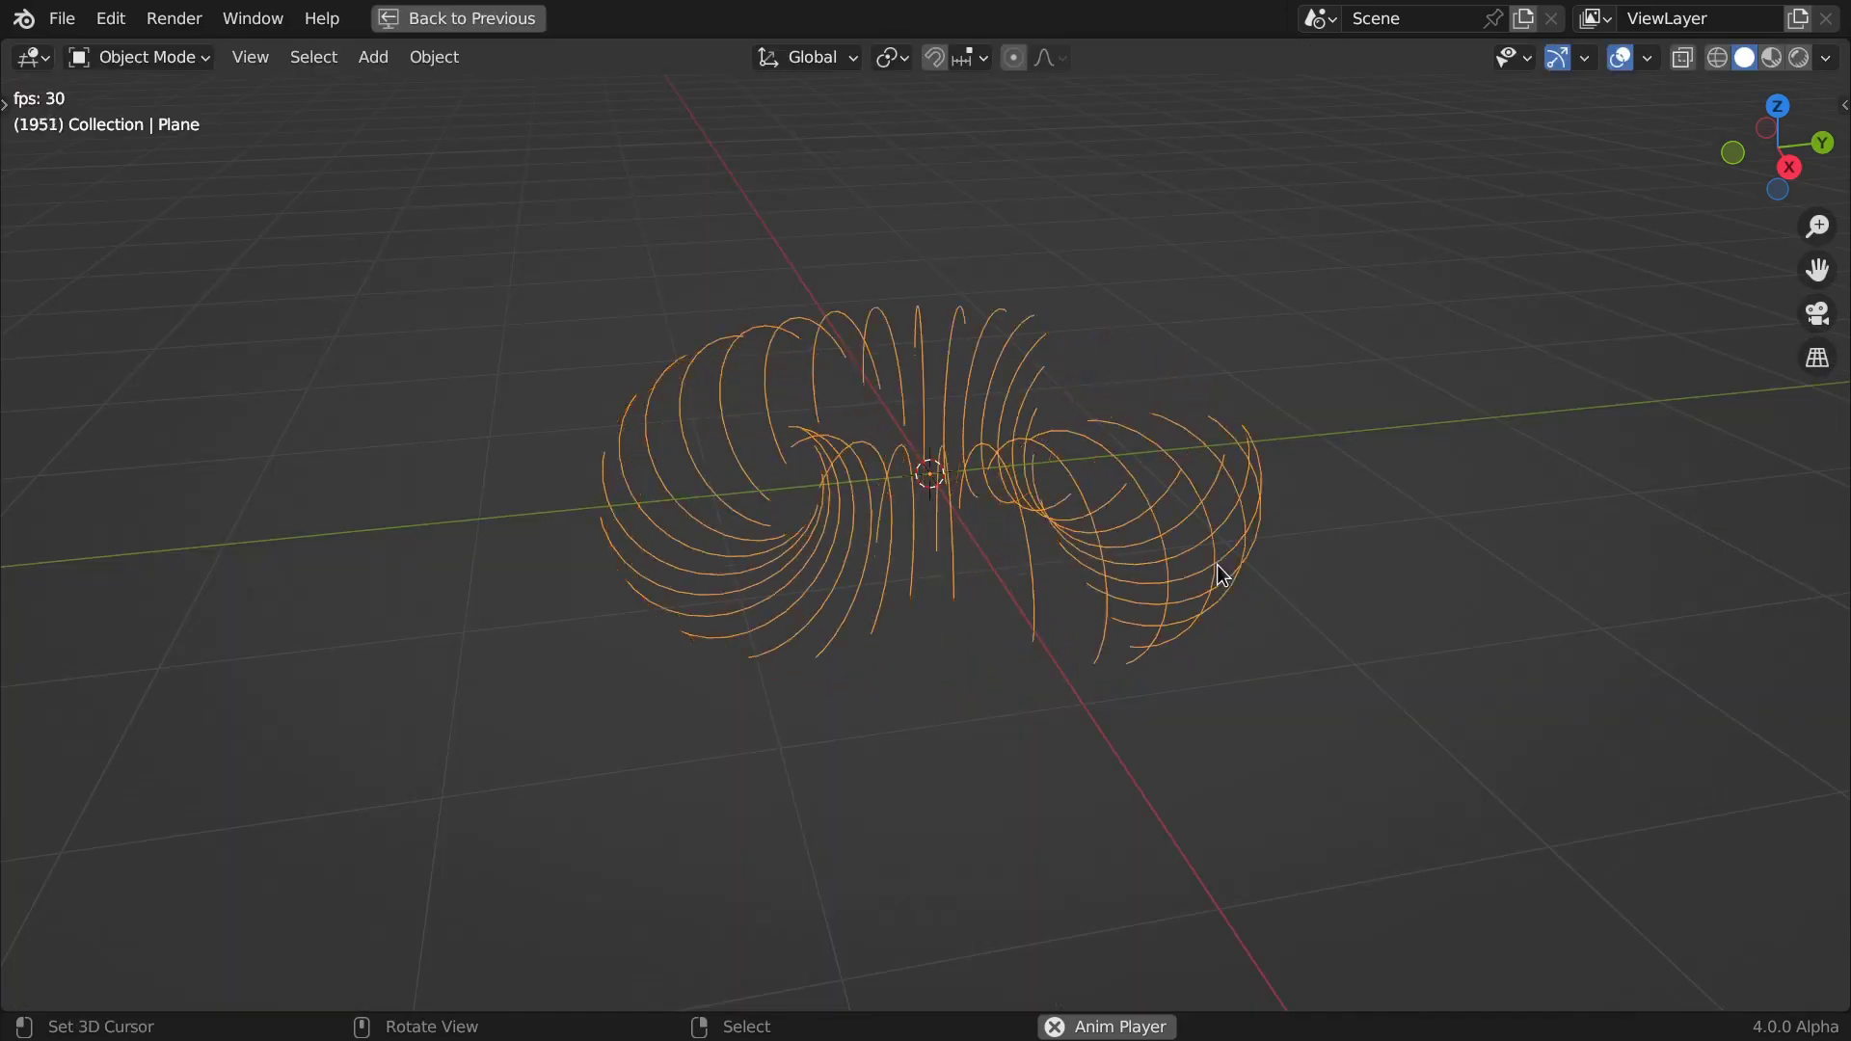
middle_drag(1216, 564, 702, 582)
key(ctrl+space)
key(ctrl+space)
Add Instance on Points after Trim Curve, instancing an Ico Sphere
drag(1073, 348, 1089, 343)
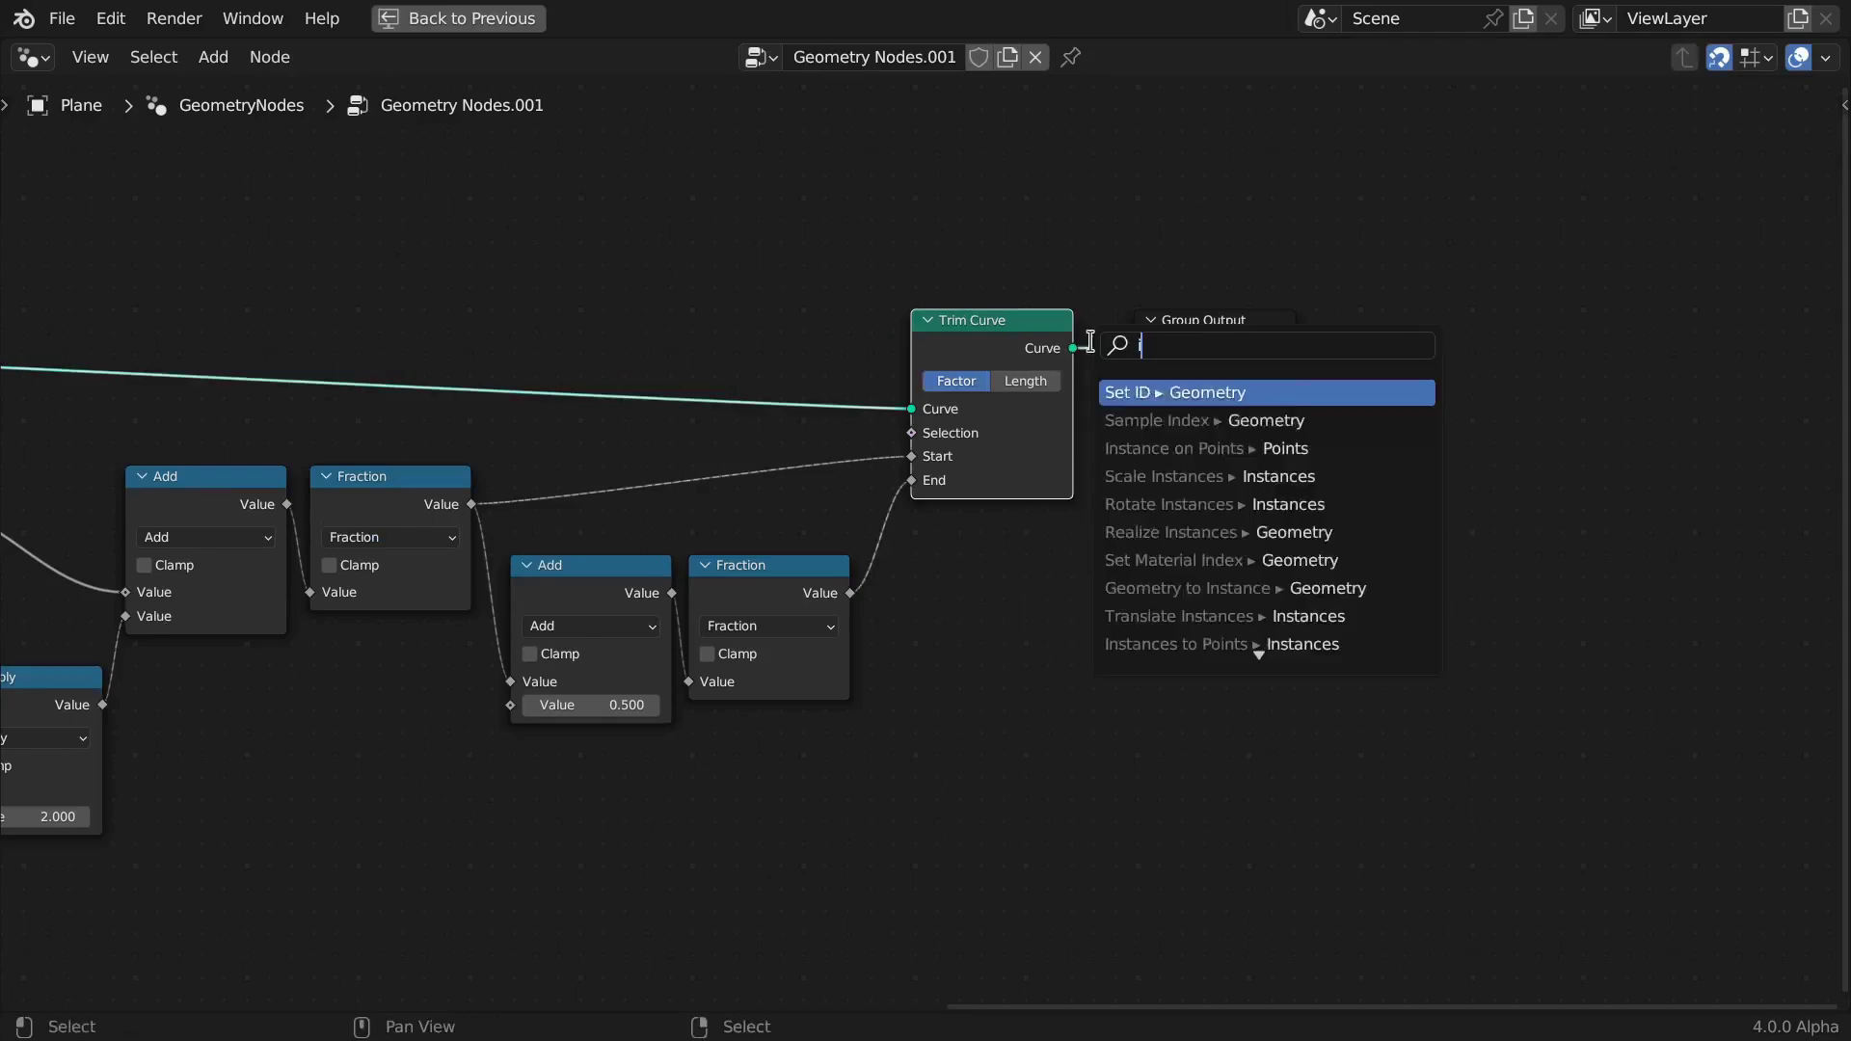
text(instan)
key(Return)
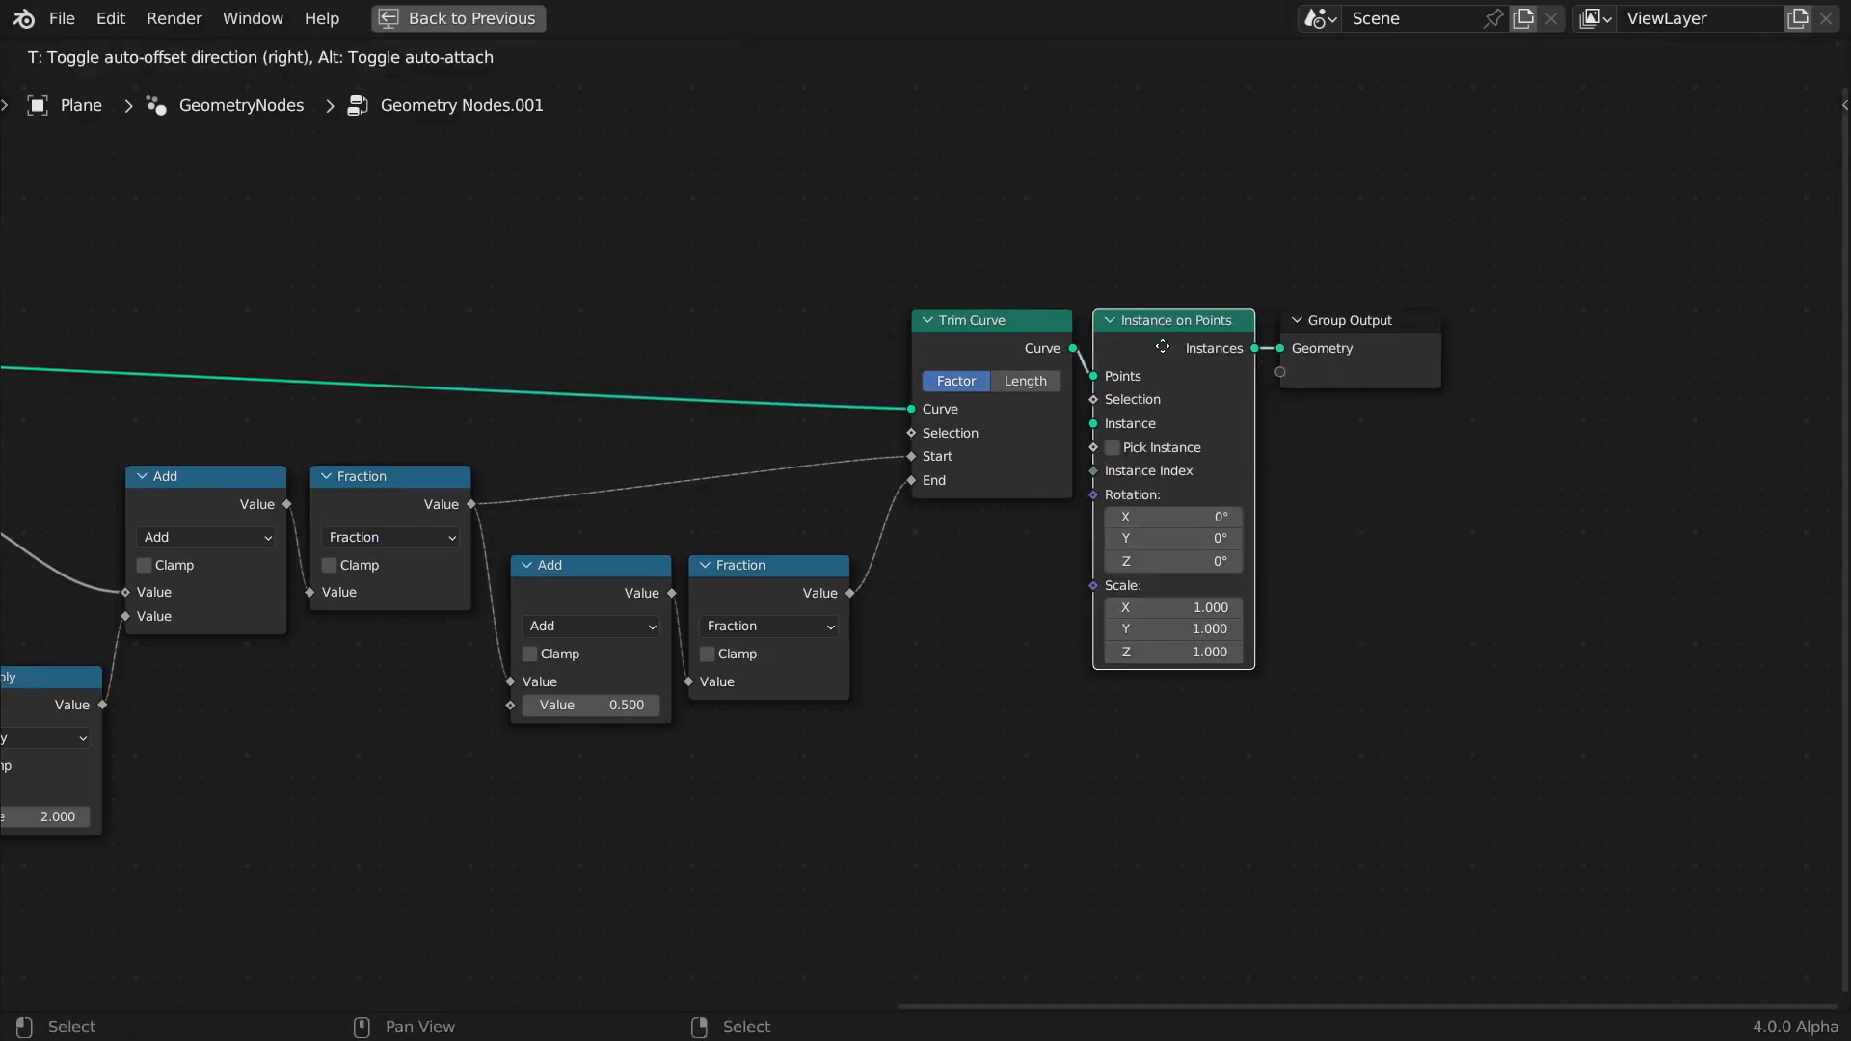
click(1090, 555)
drag(1093, 623, 1036, 706)
text(ico)
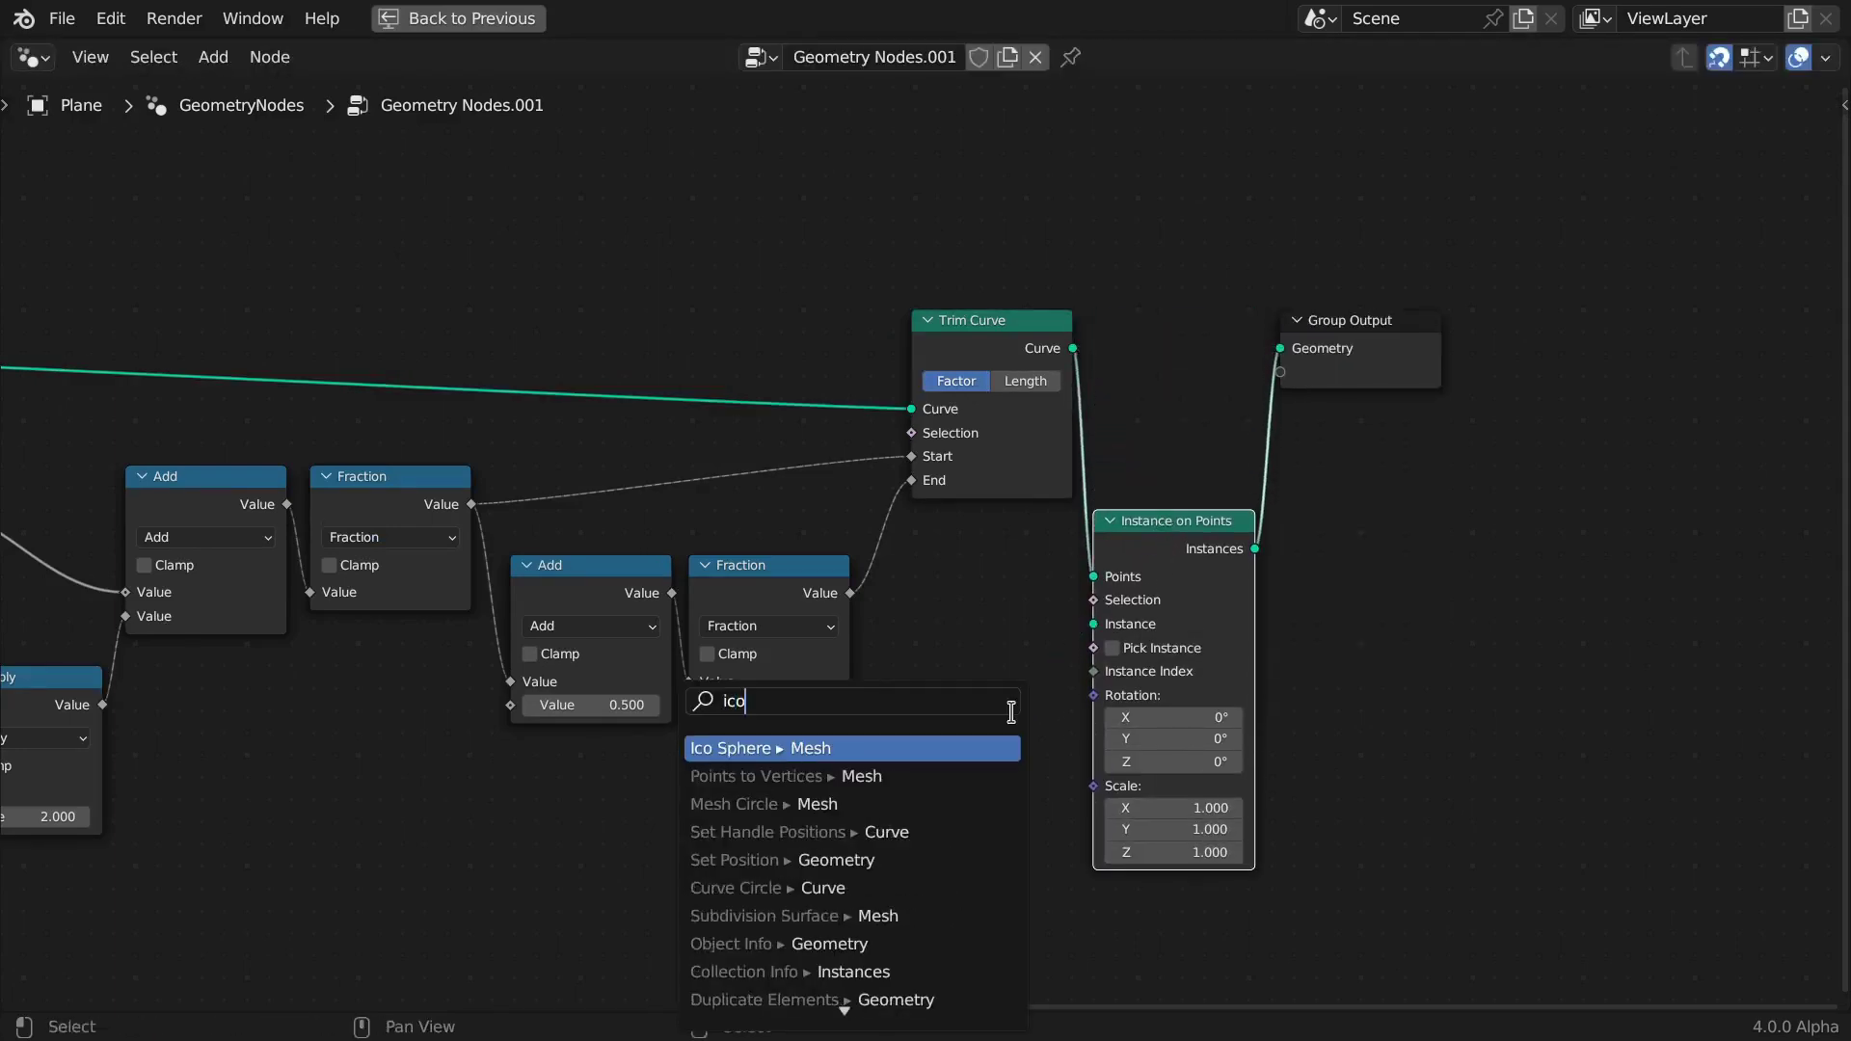
key(Return)
click(1077, 723)
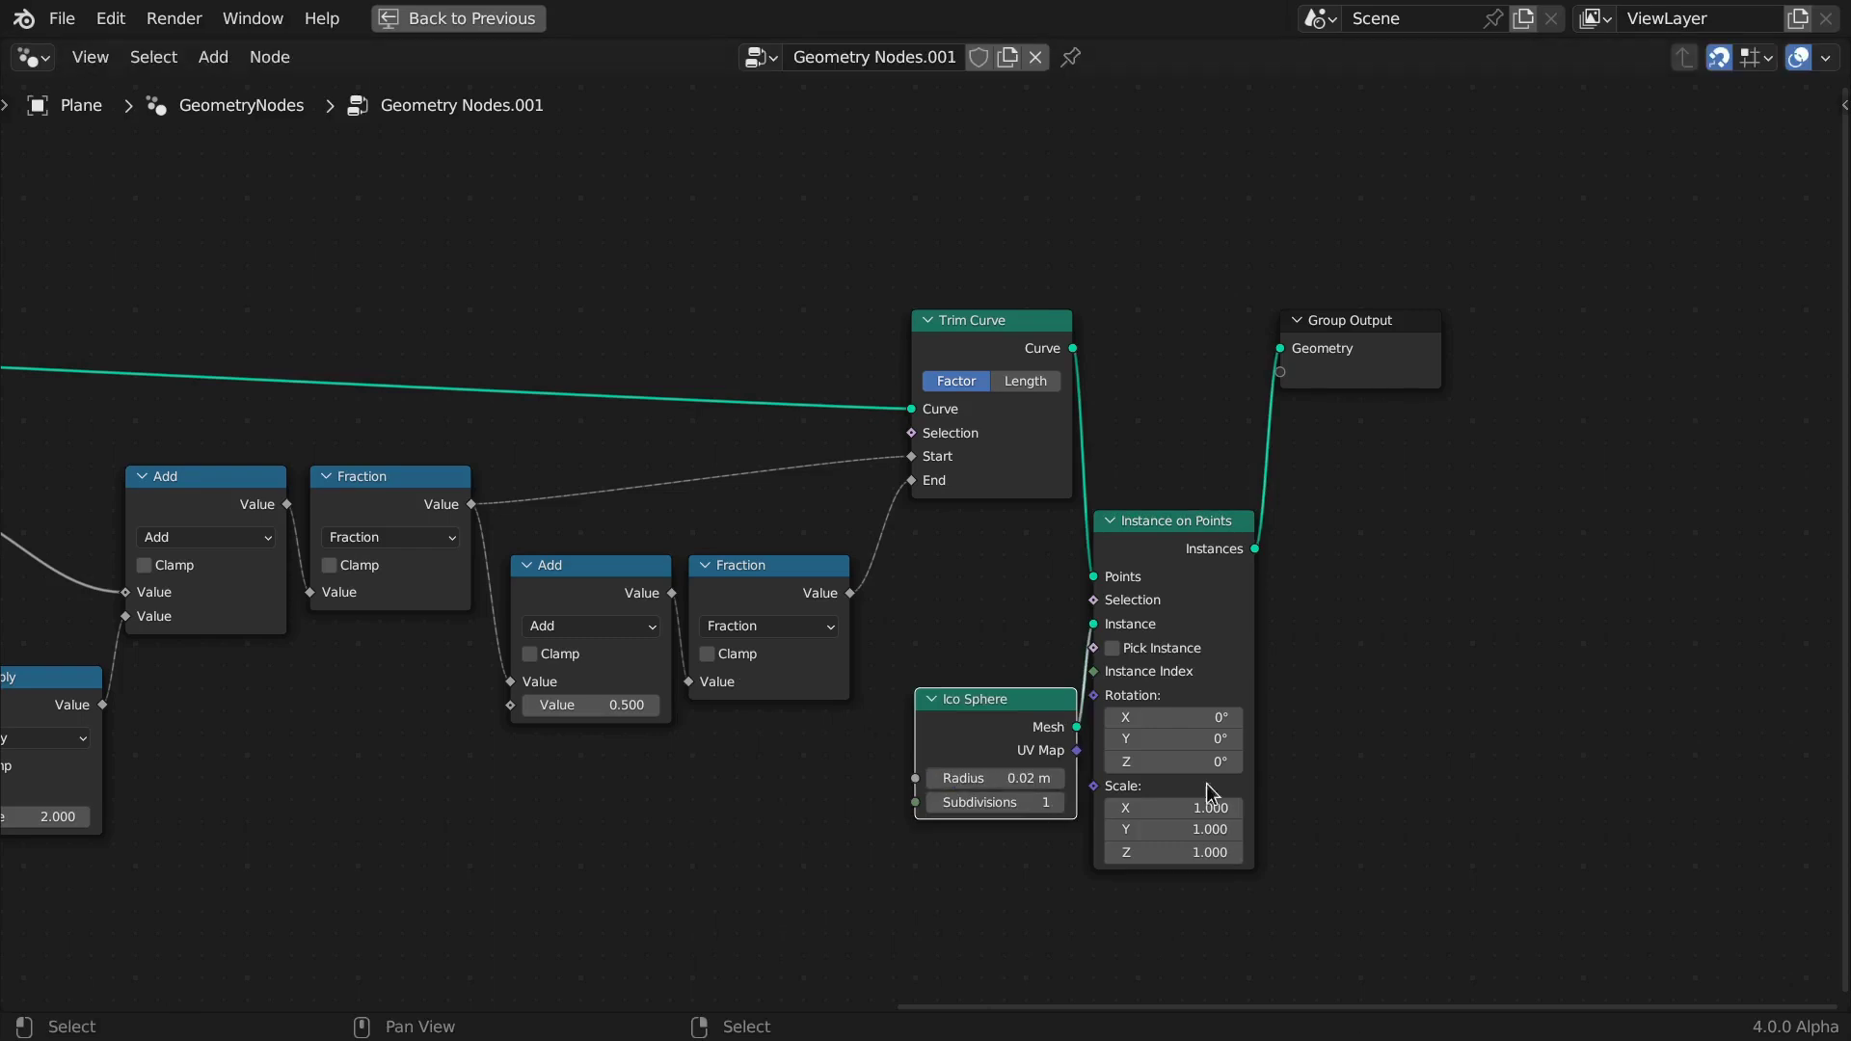
Limit instances with Endpoint Selection and merge spheres and curves via Join Geometry
text(d)
key(Return)
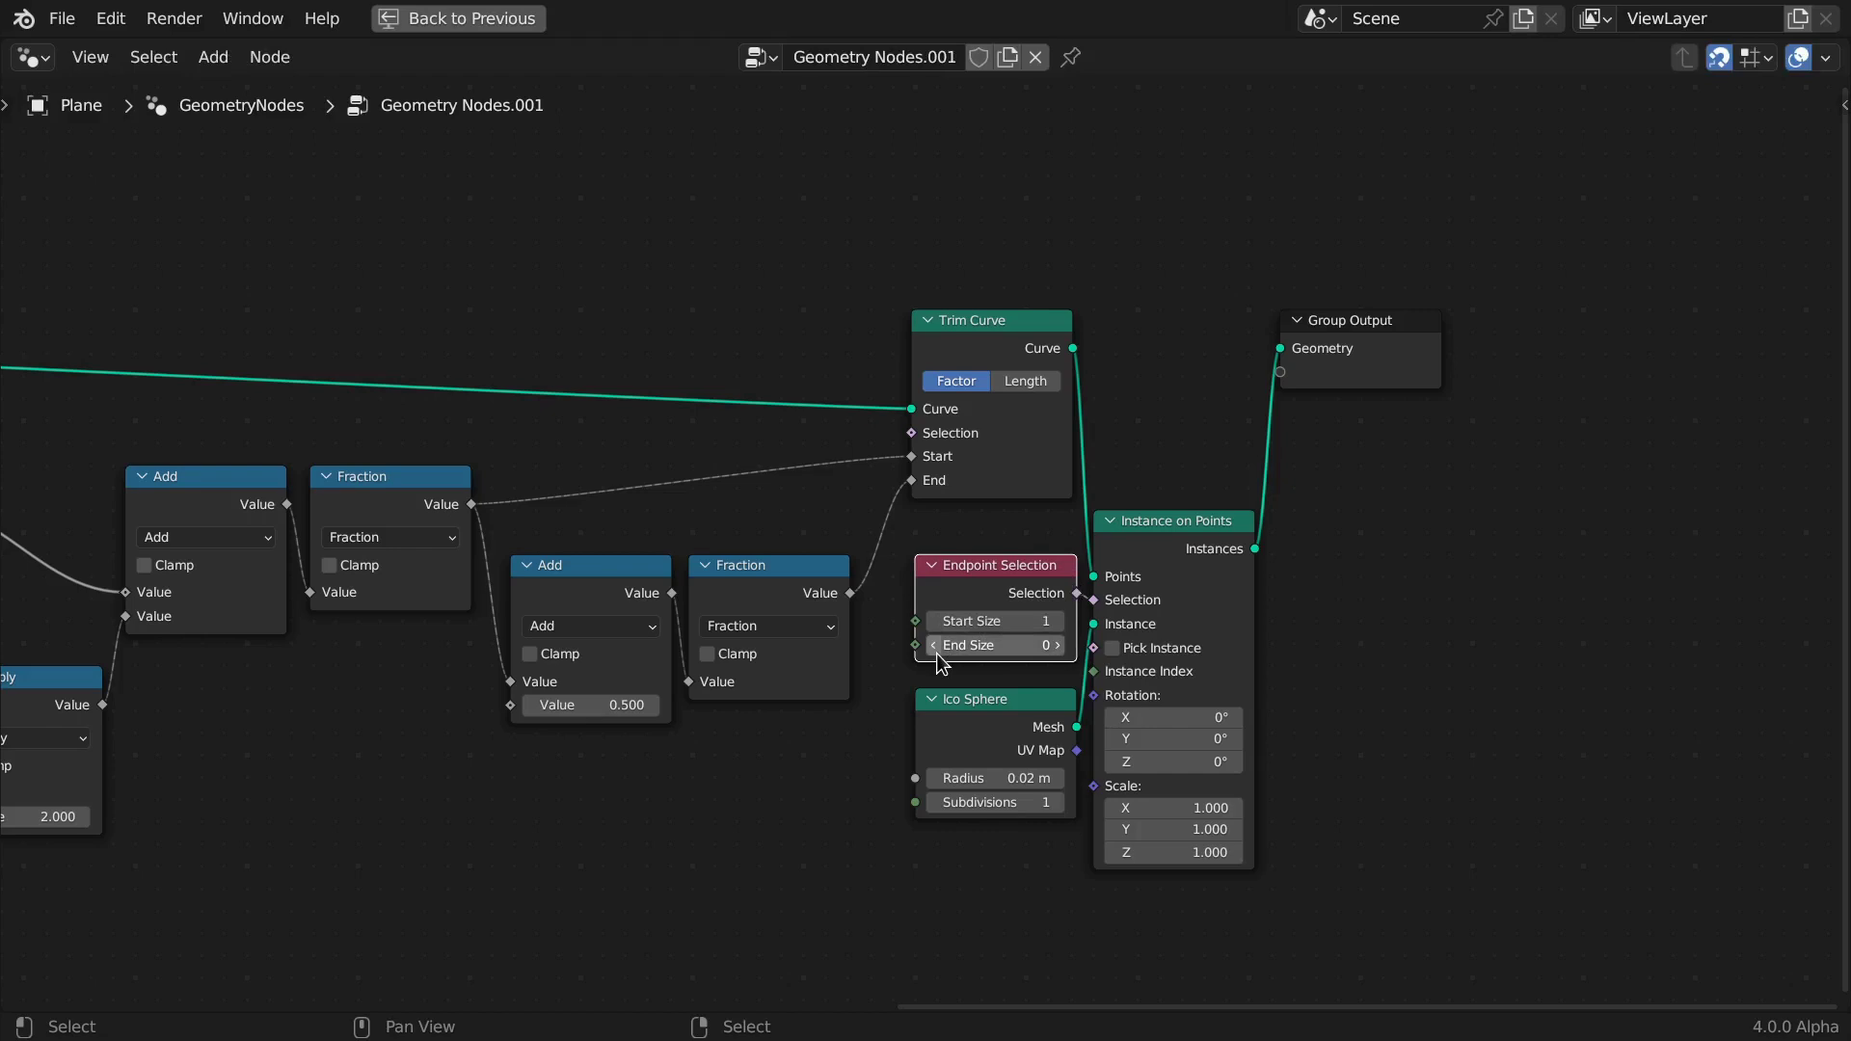
drag(1254, 550, 1303, 518)
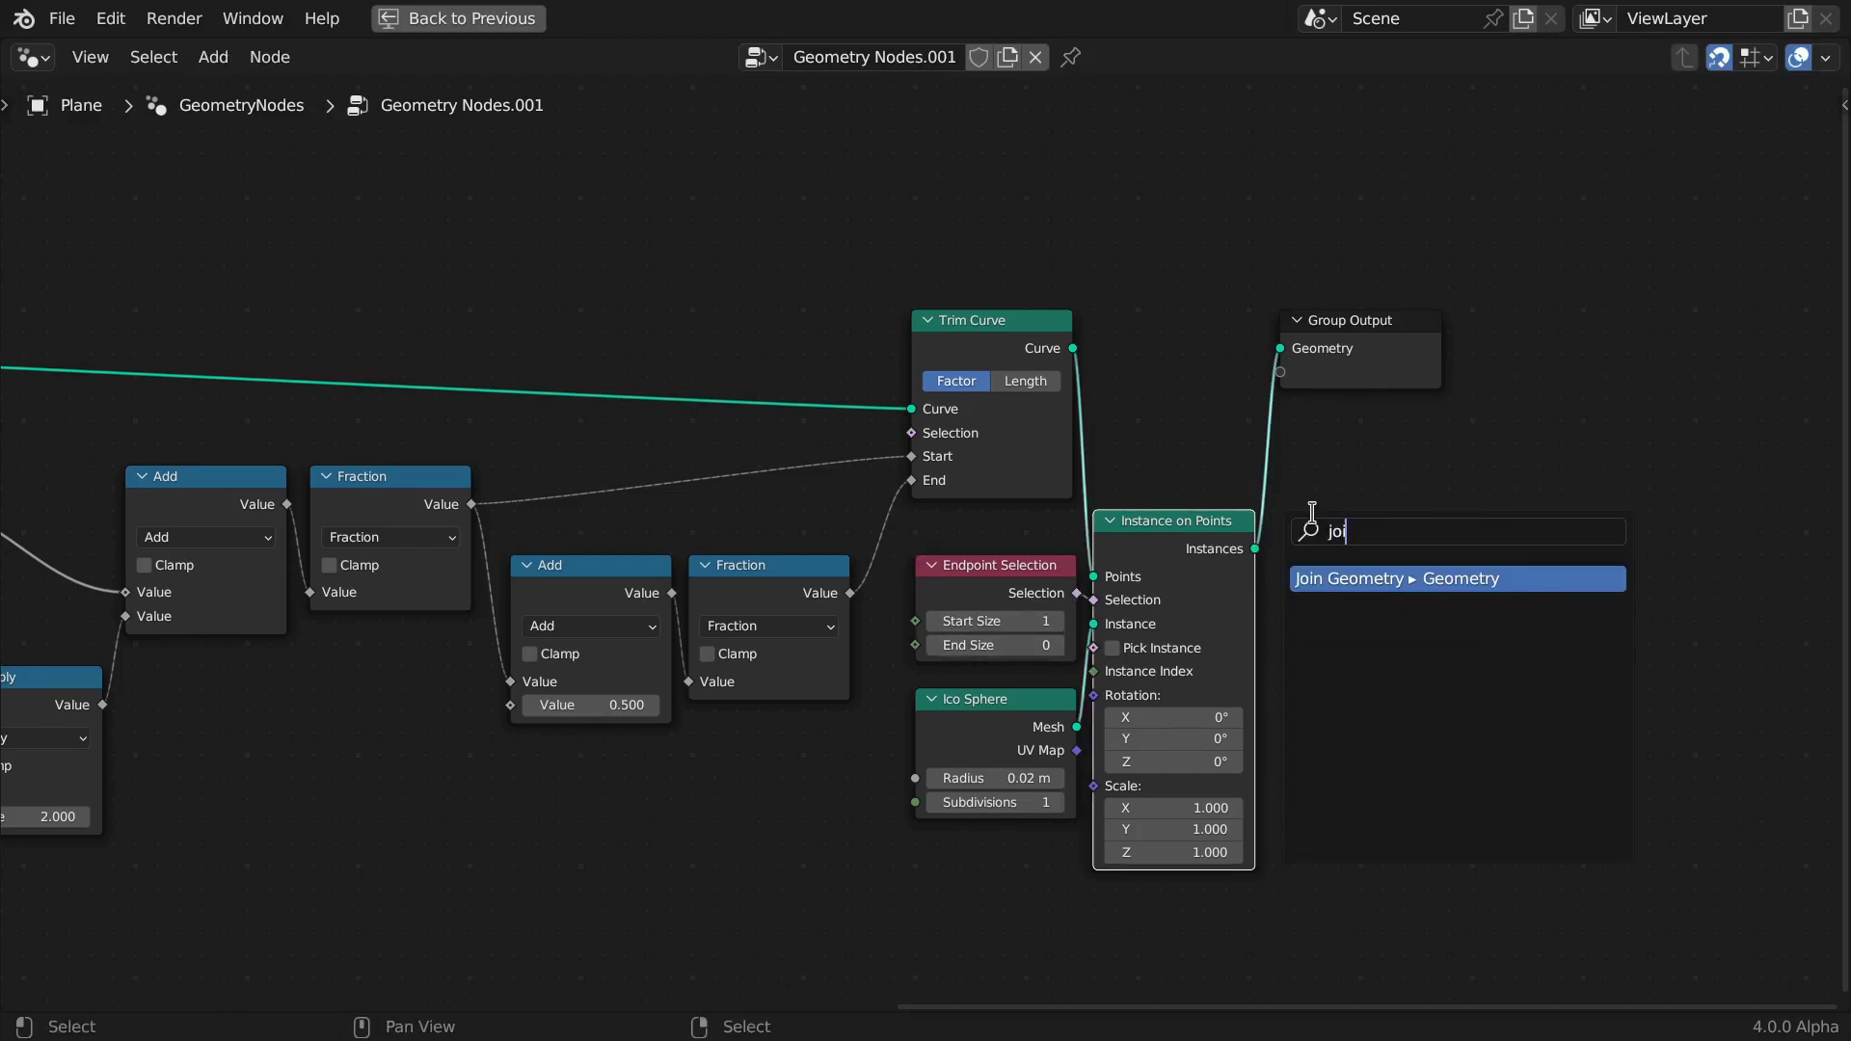
key(Return)
click(1305, 327)
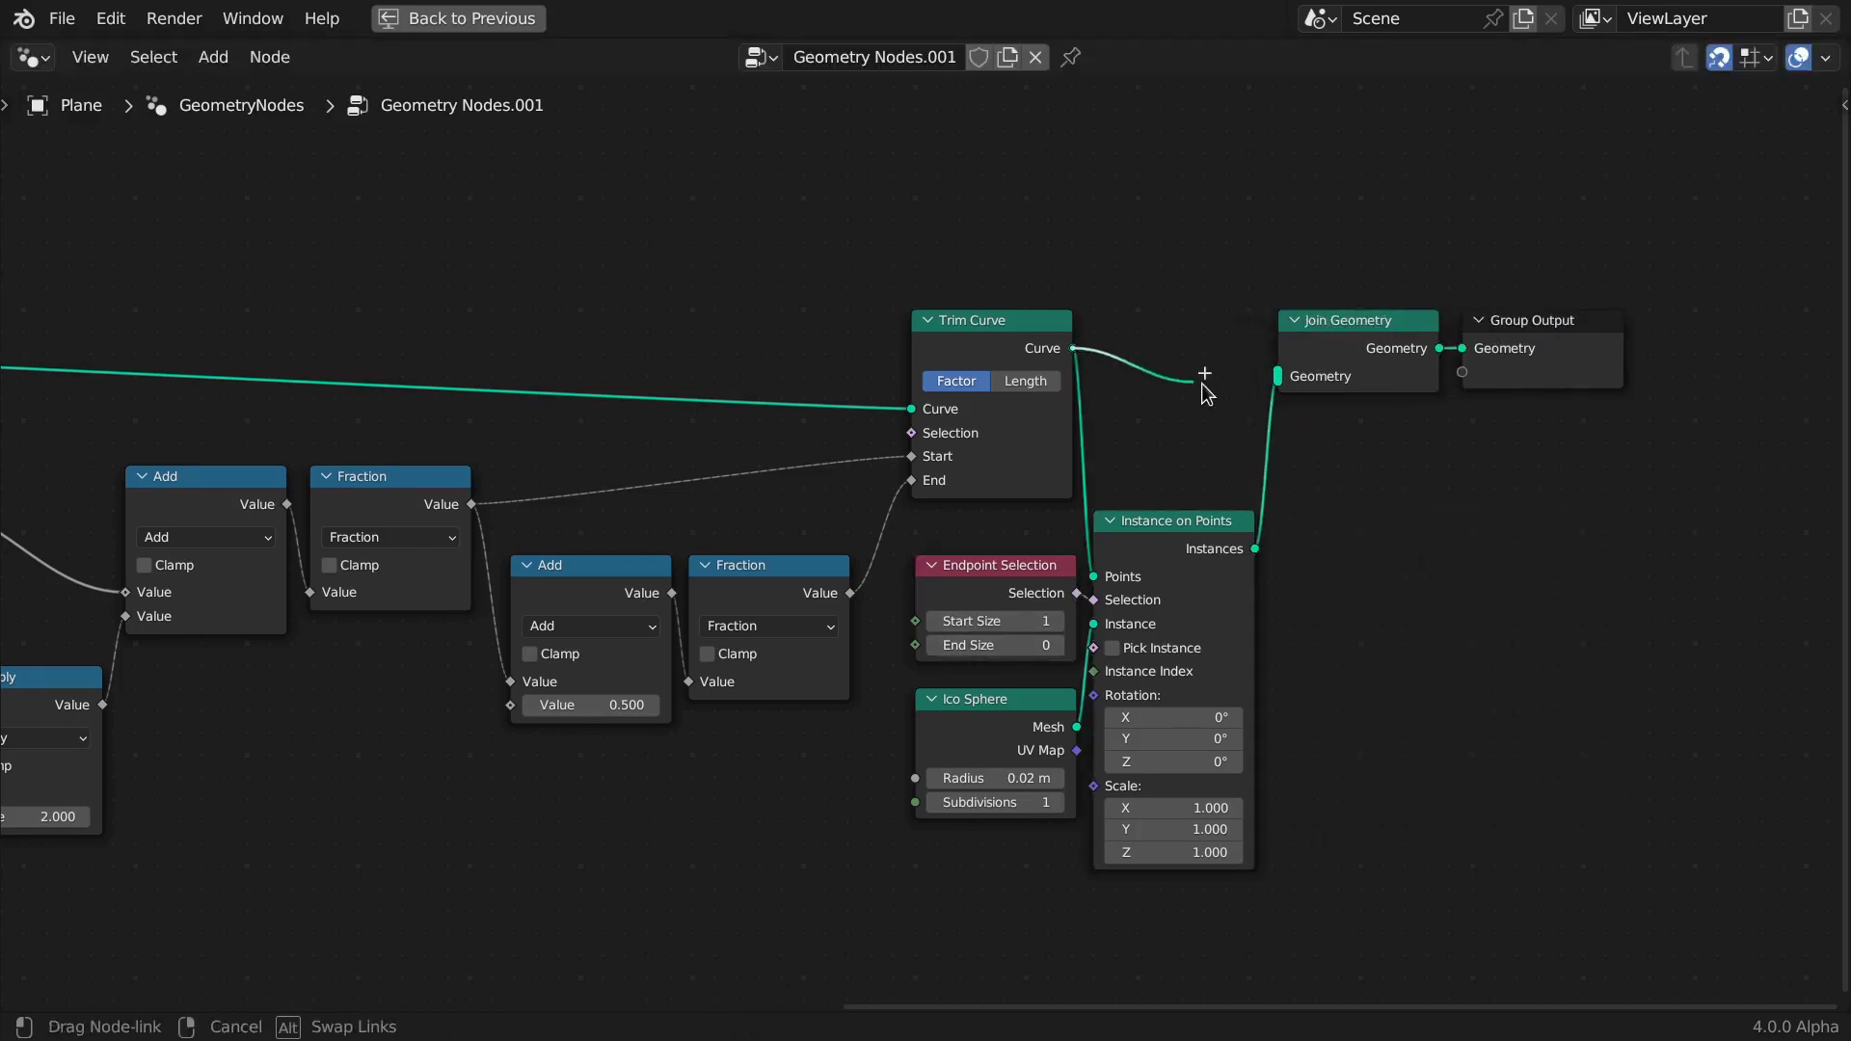
Change the Scene Time Divide node's divisor to -2
key(ctrl+space)
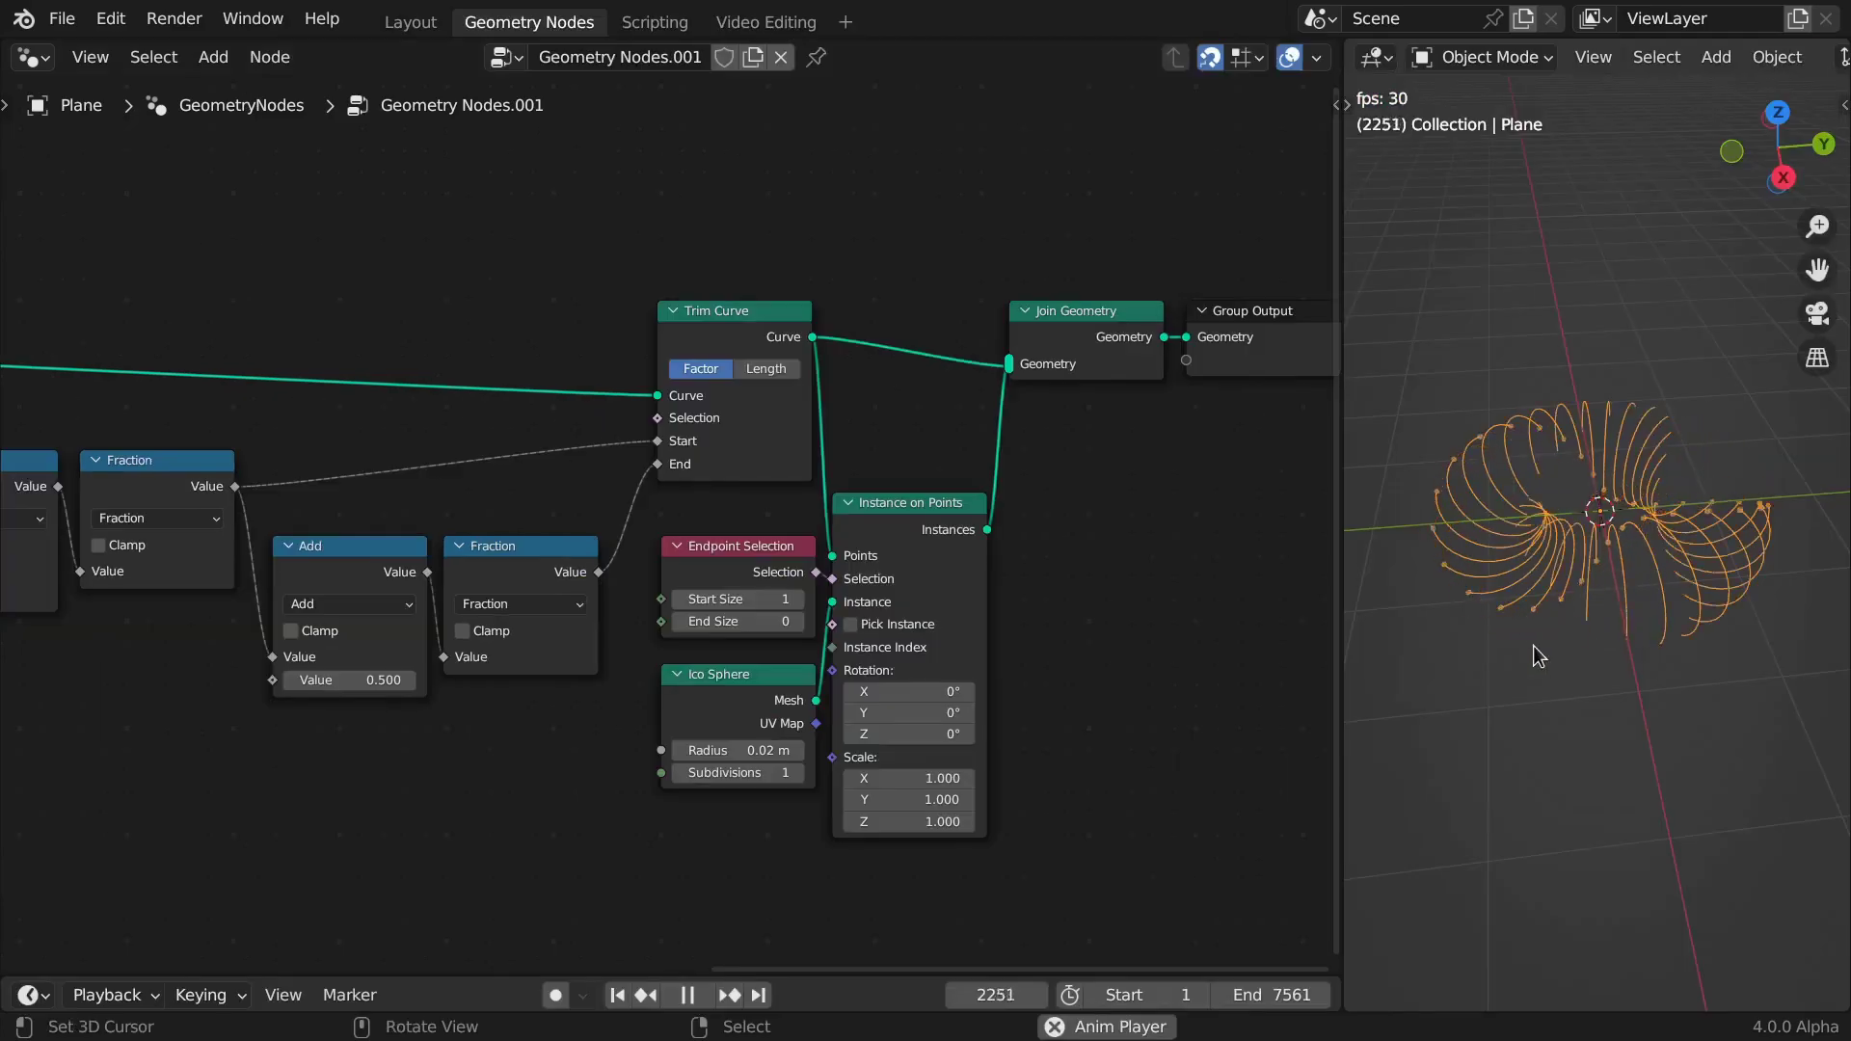
middle_drag(79, 710, 901, 713)
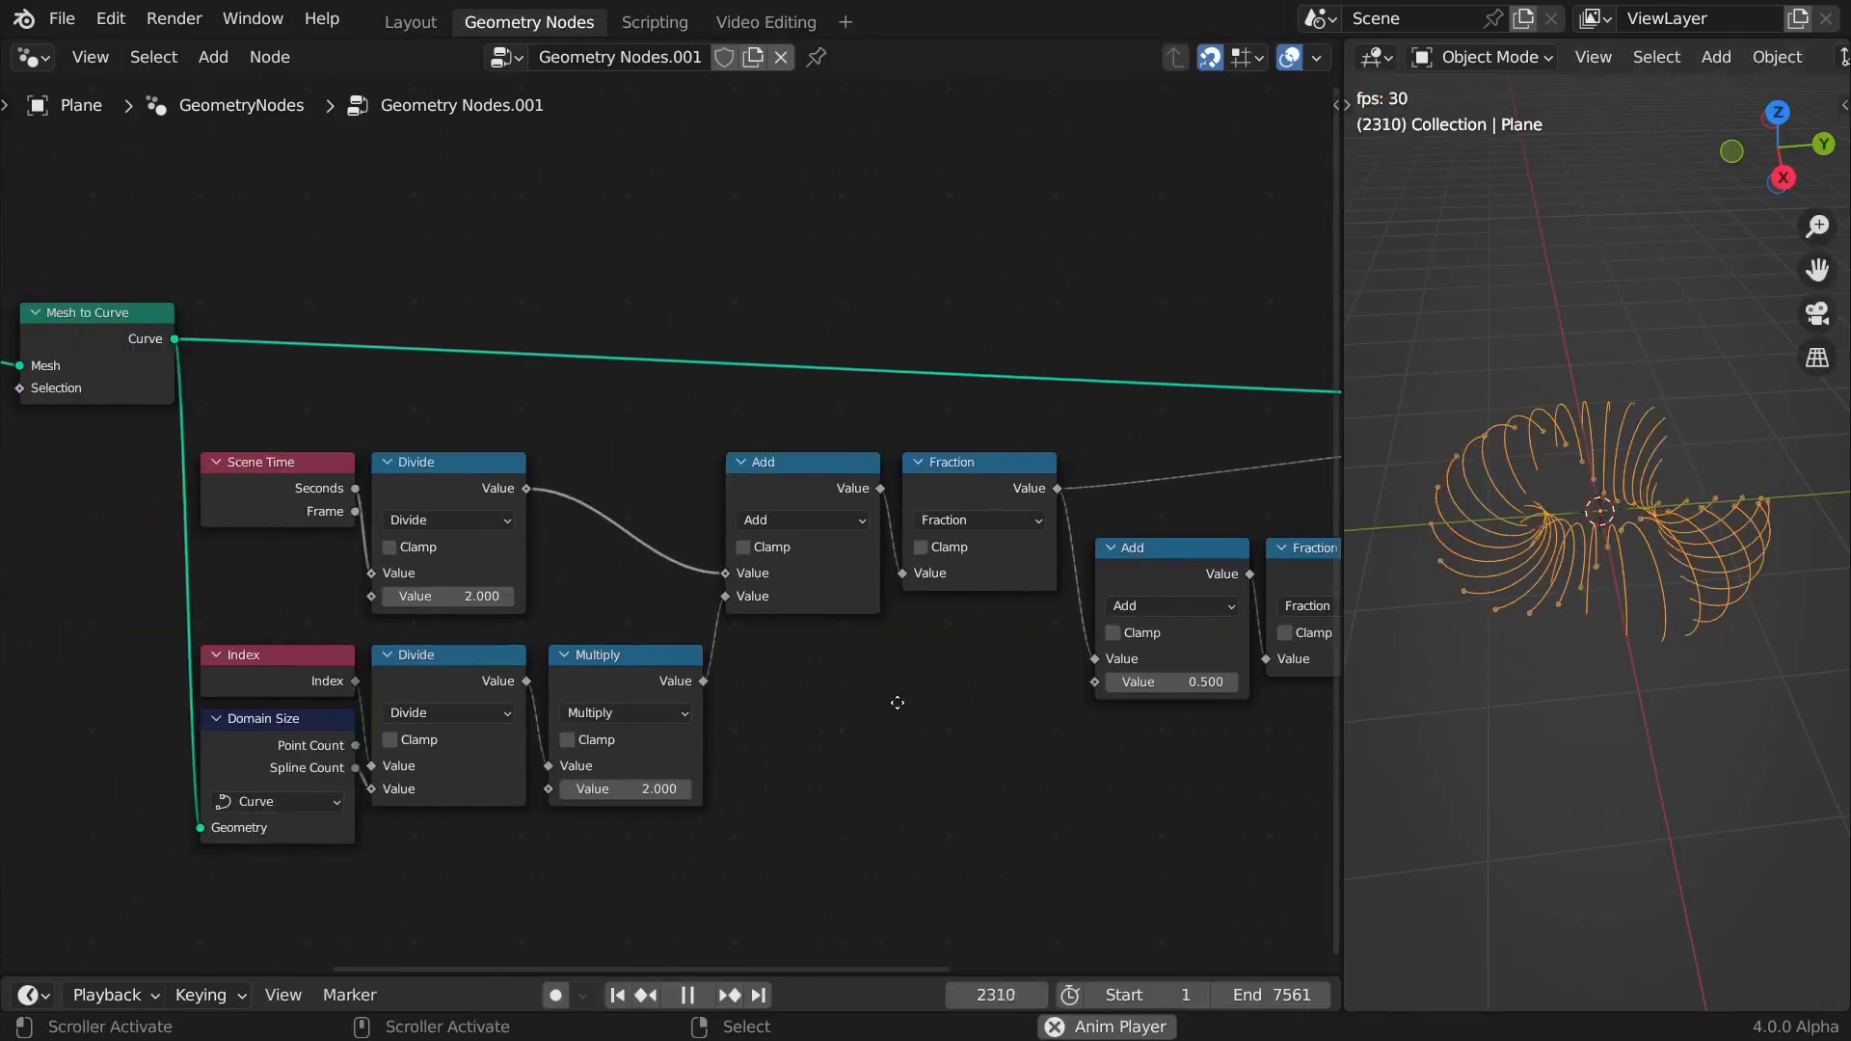
click(506, 600)
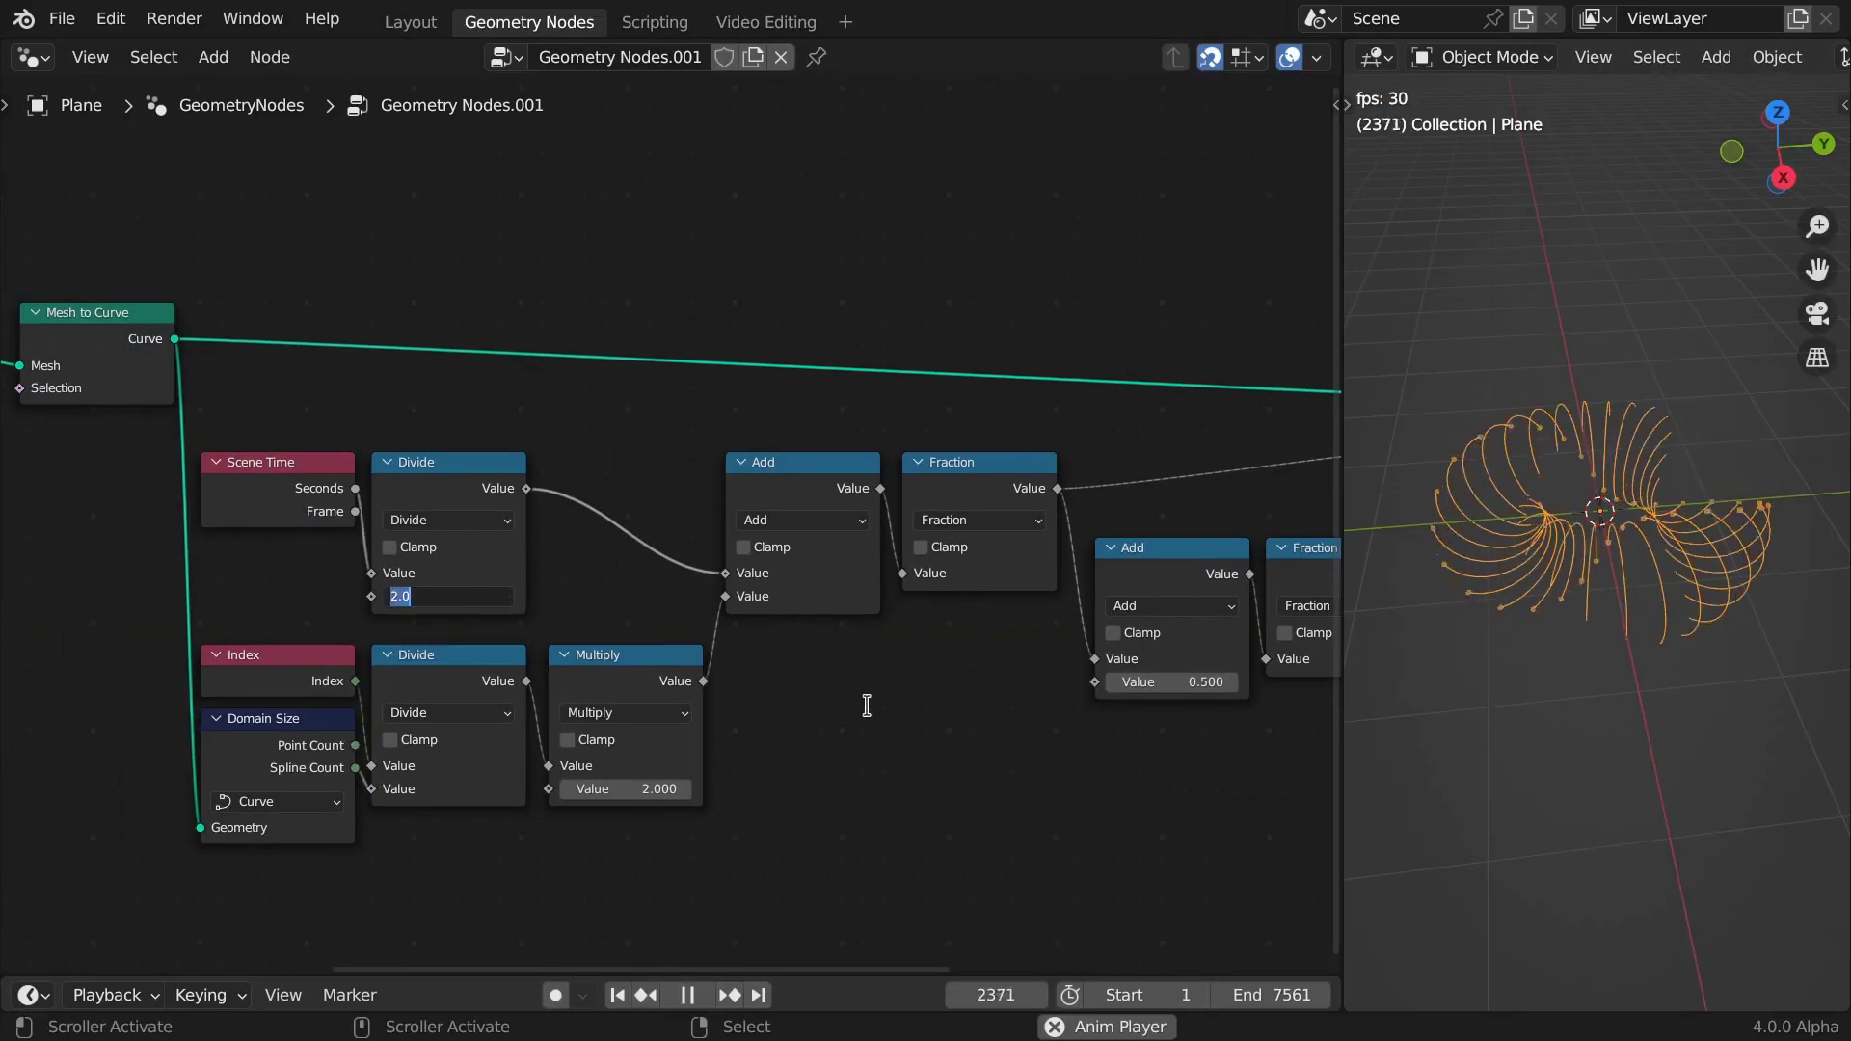
text(-2)
key(Return)
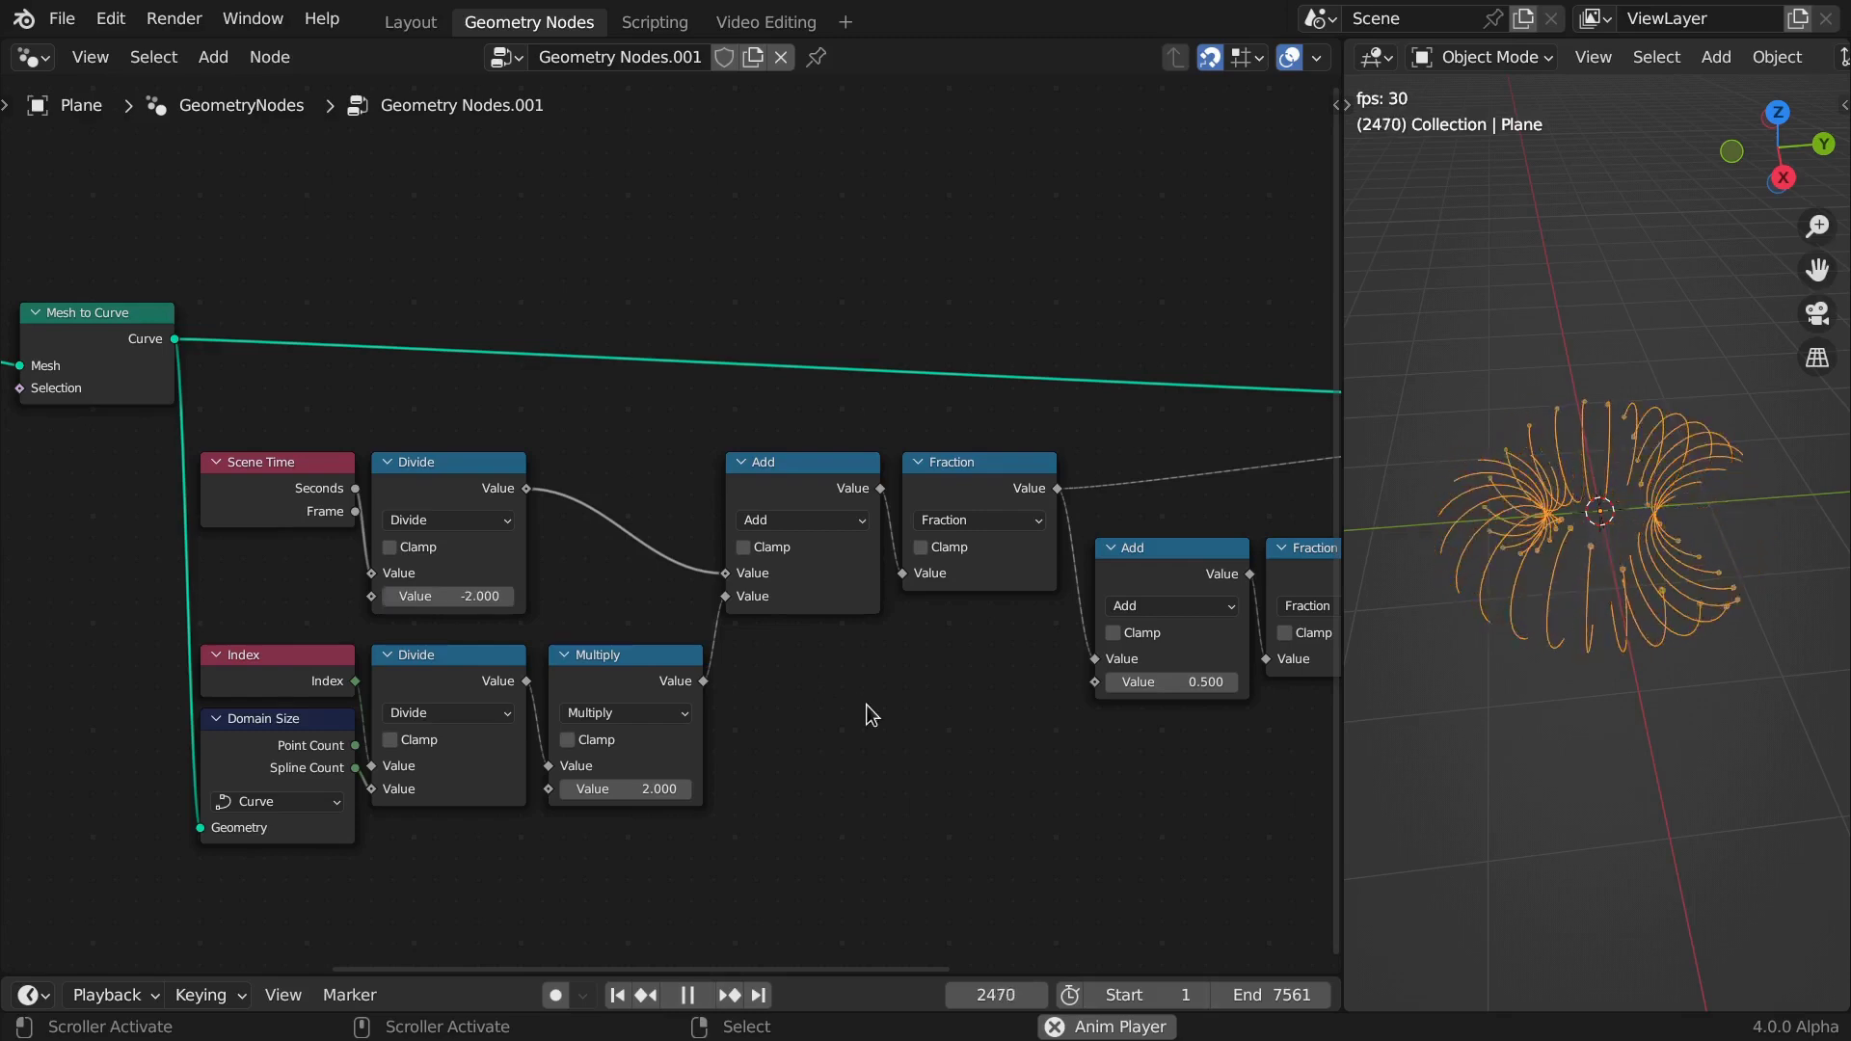
Wire Separate Geometry's Selection into Mesh to Curve; give the profile circle 9 points and a smaller radius
middle_drag(866, 705, 913, 607)
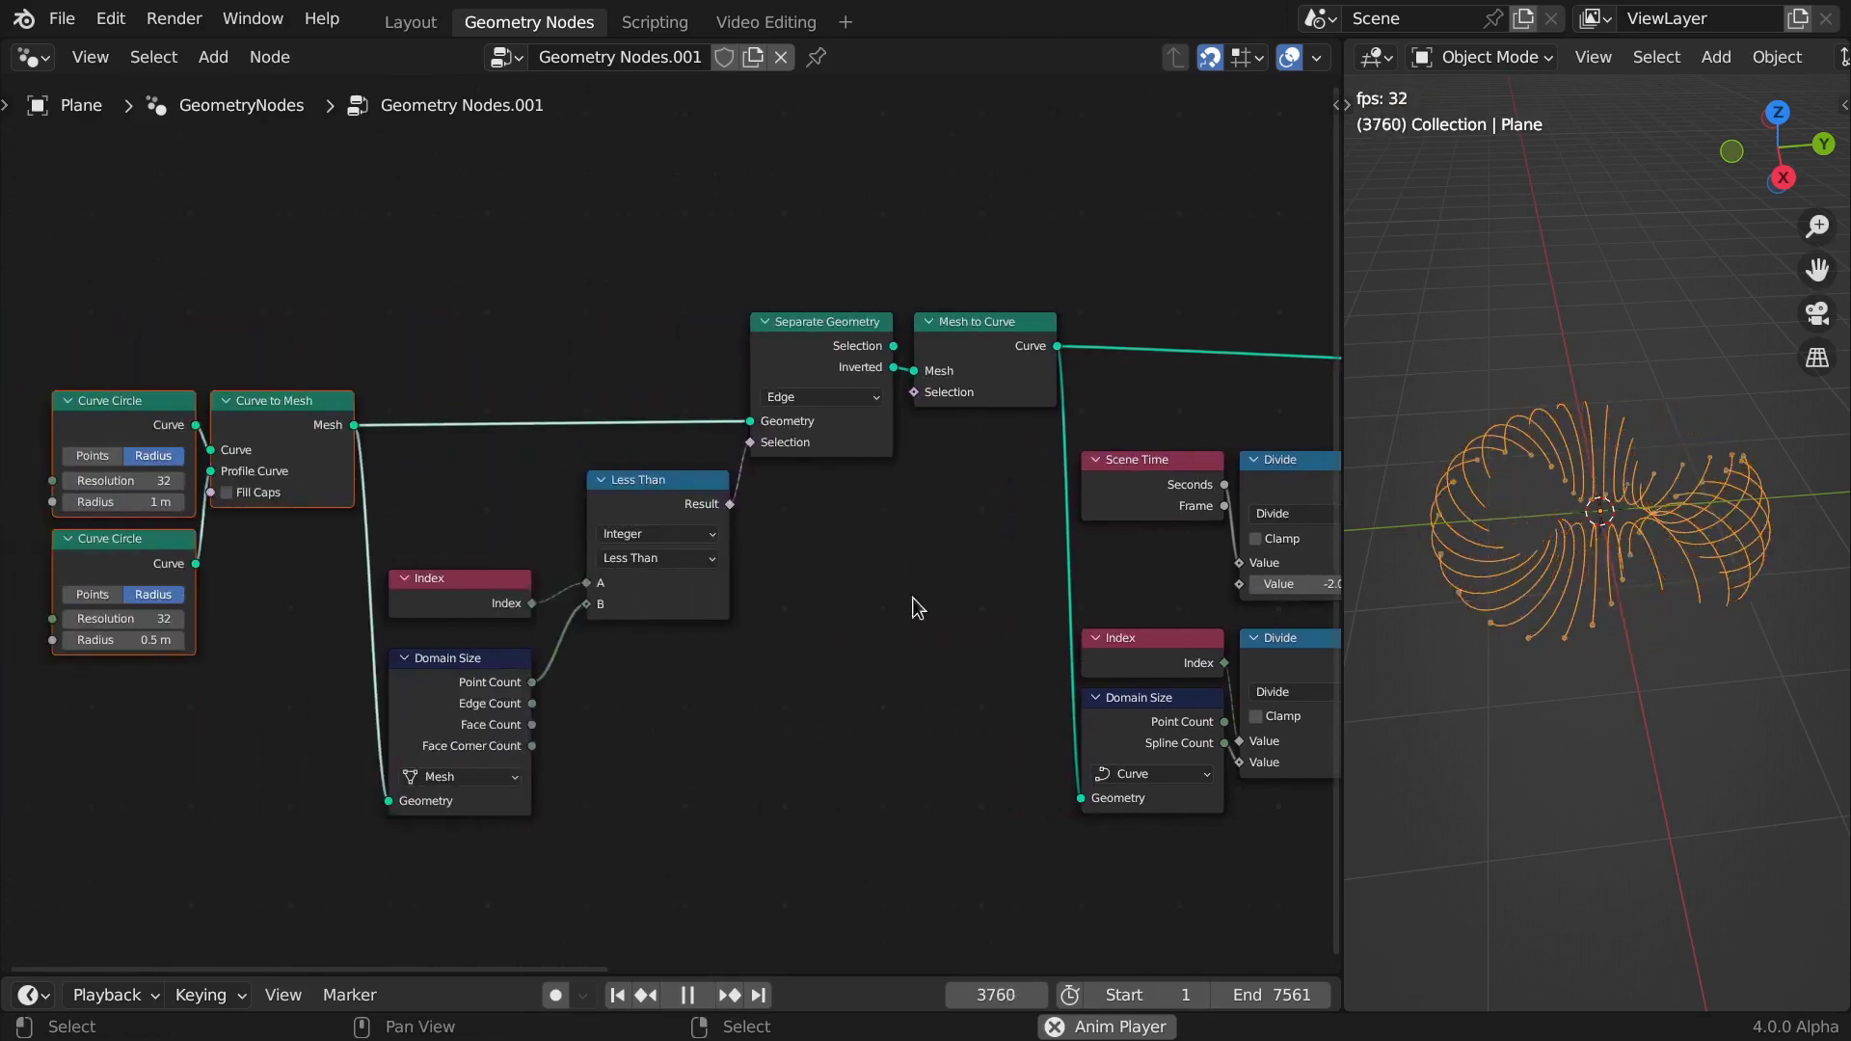
drag(906, 350, 913, 371)
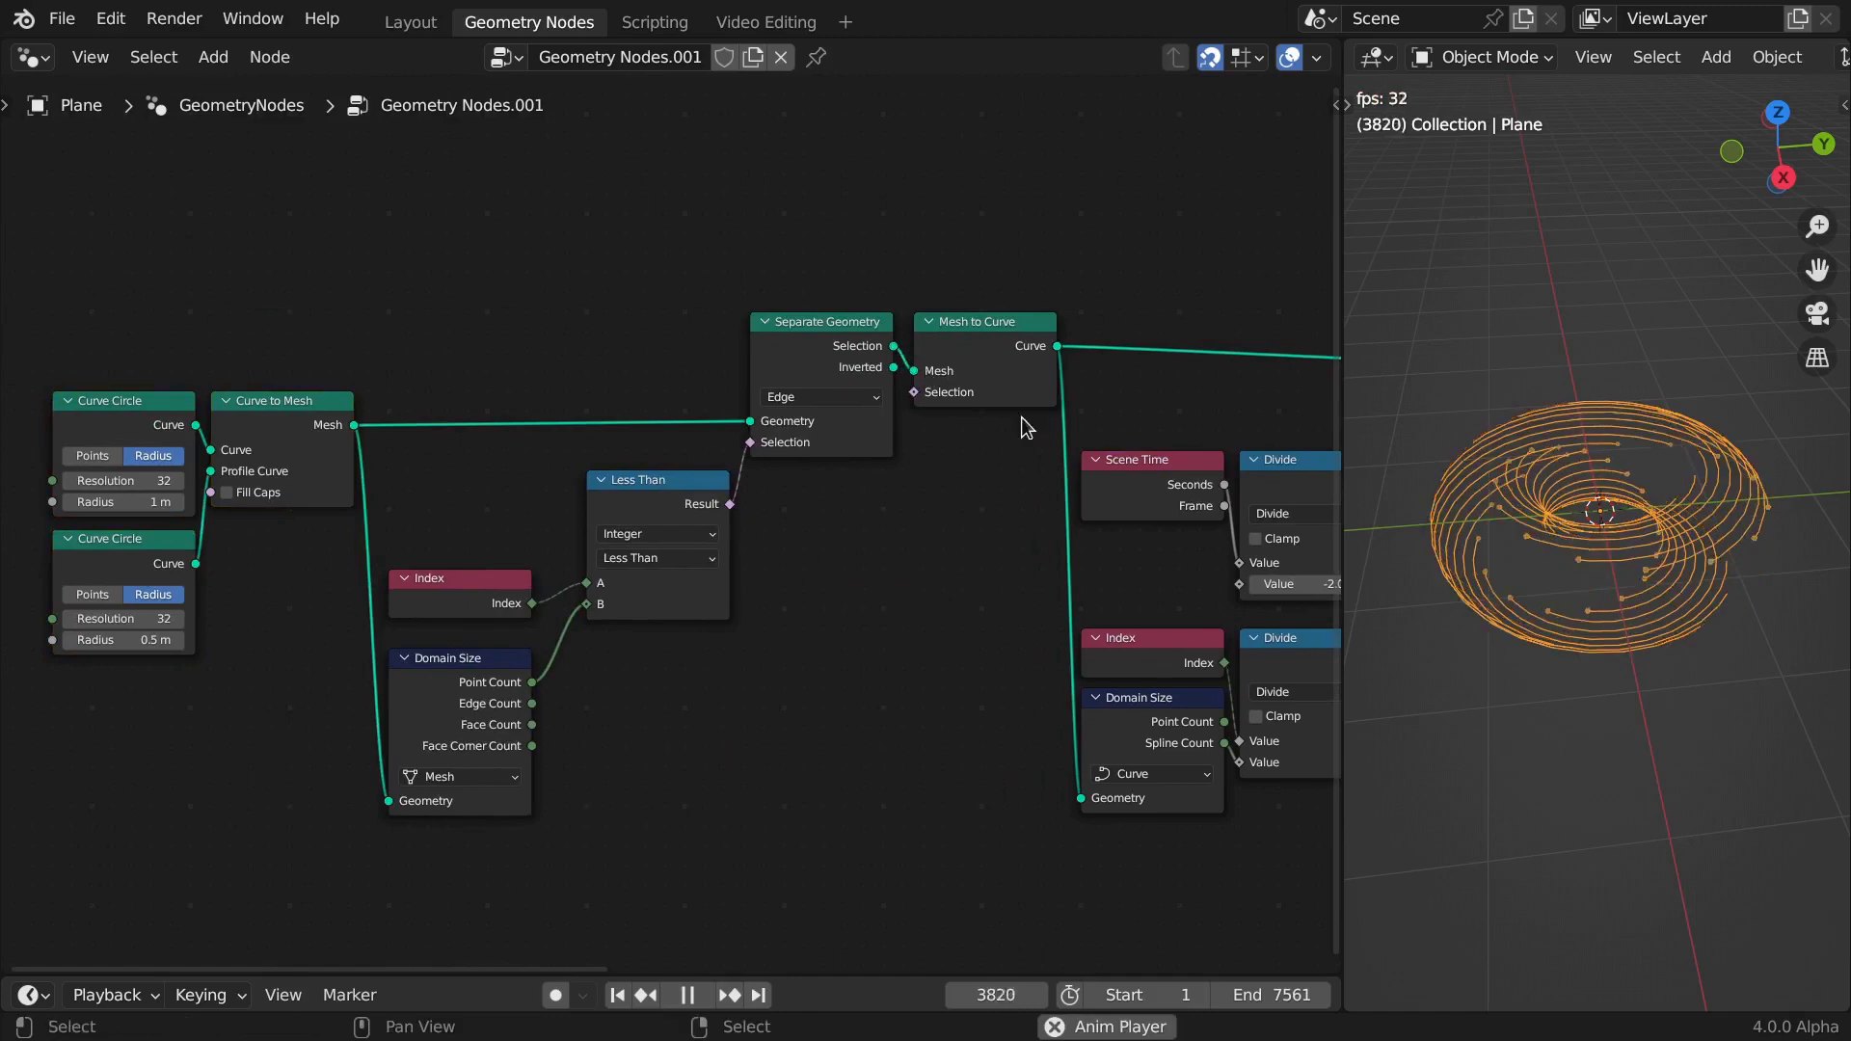
key(ctrl+alt+space)
key(ctrl+alt+space)
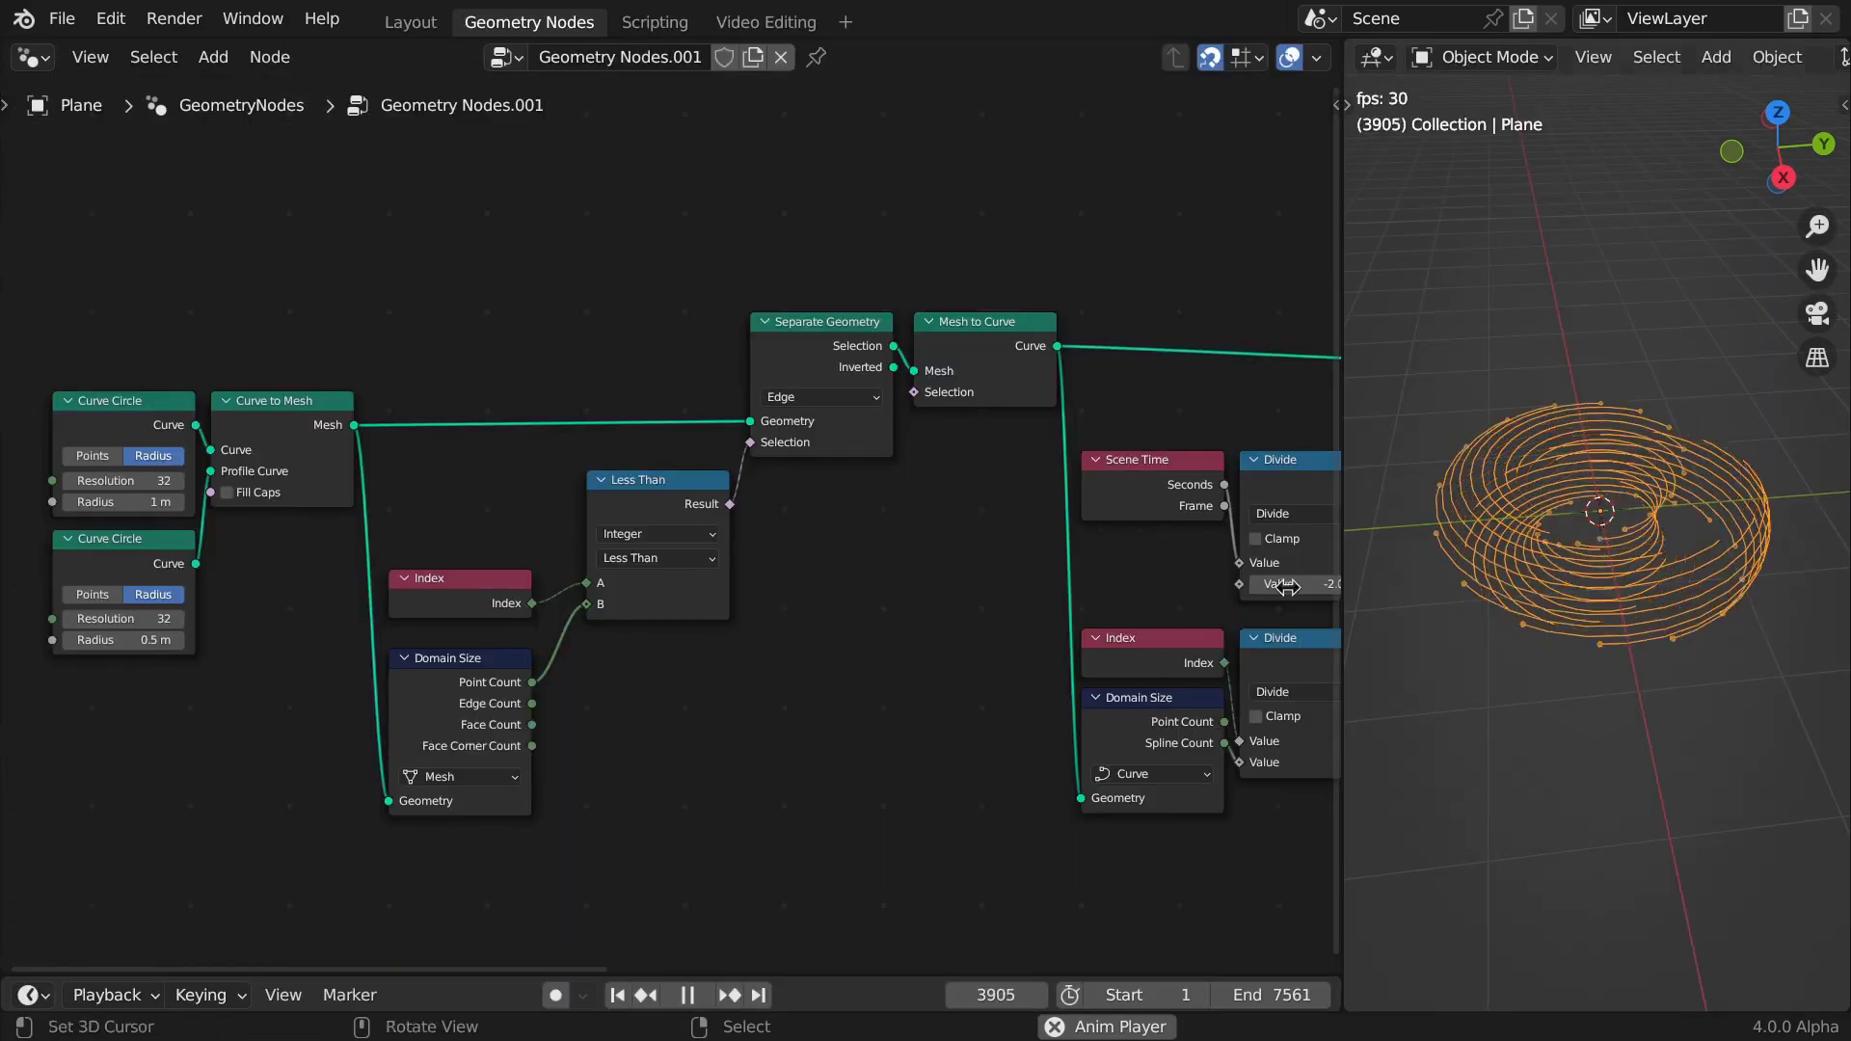
drag(131, 618, 101, 619)
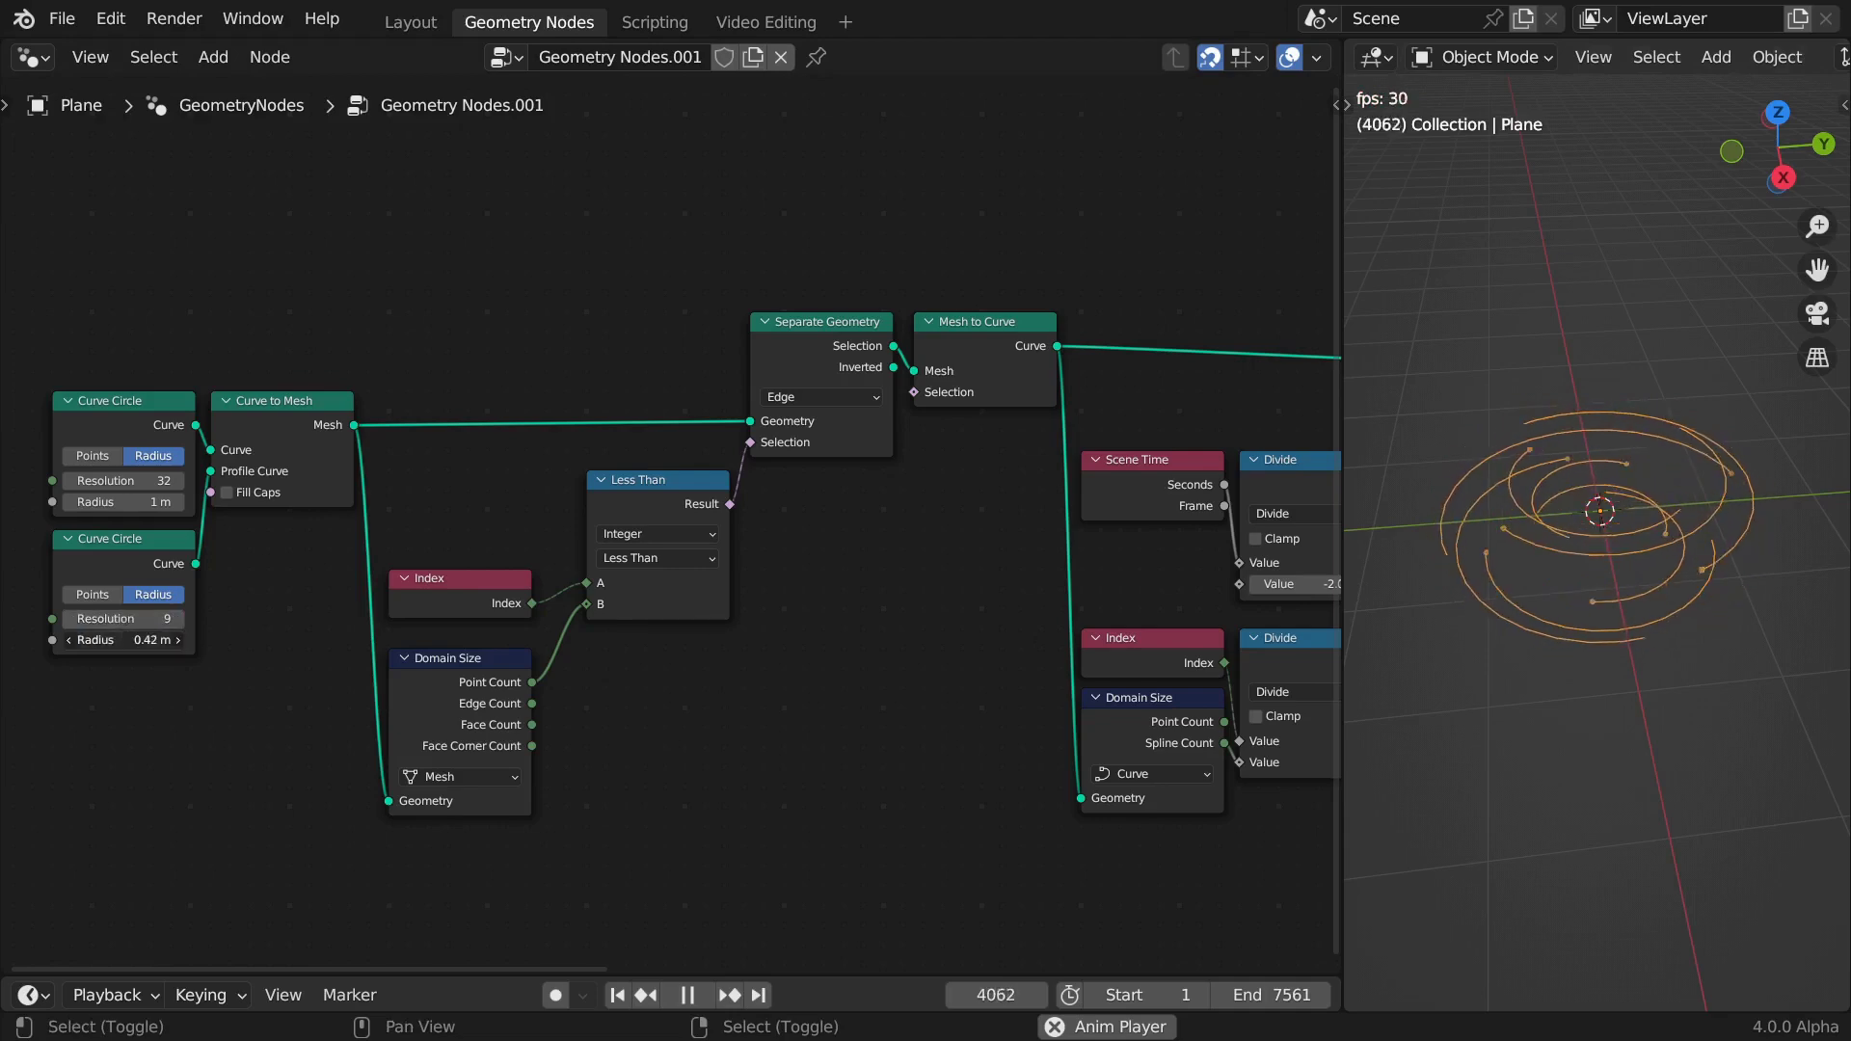
drag(154, 491, 125, 491)
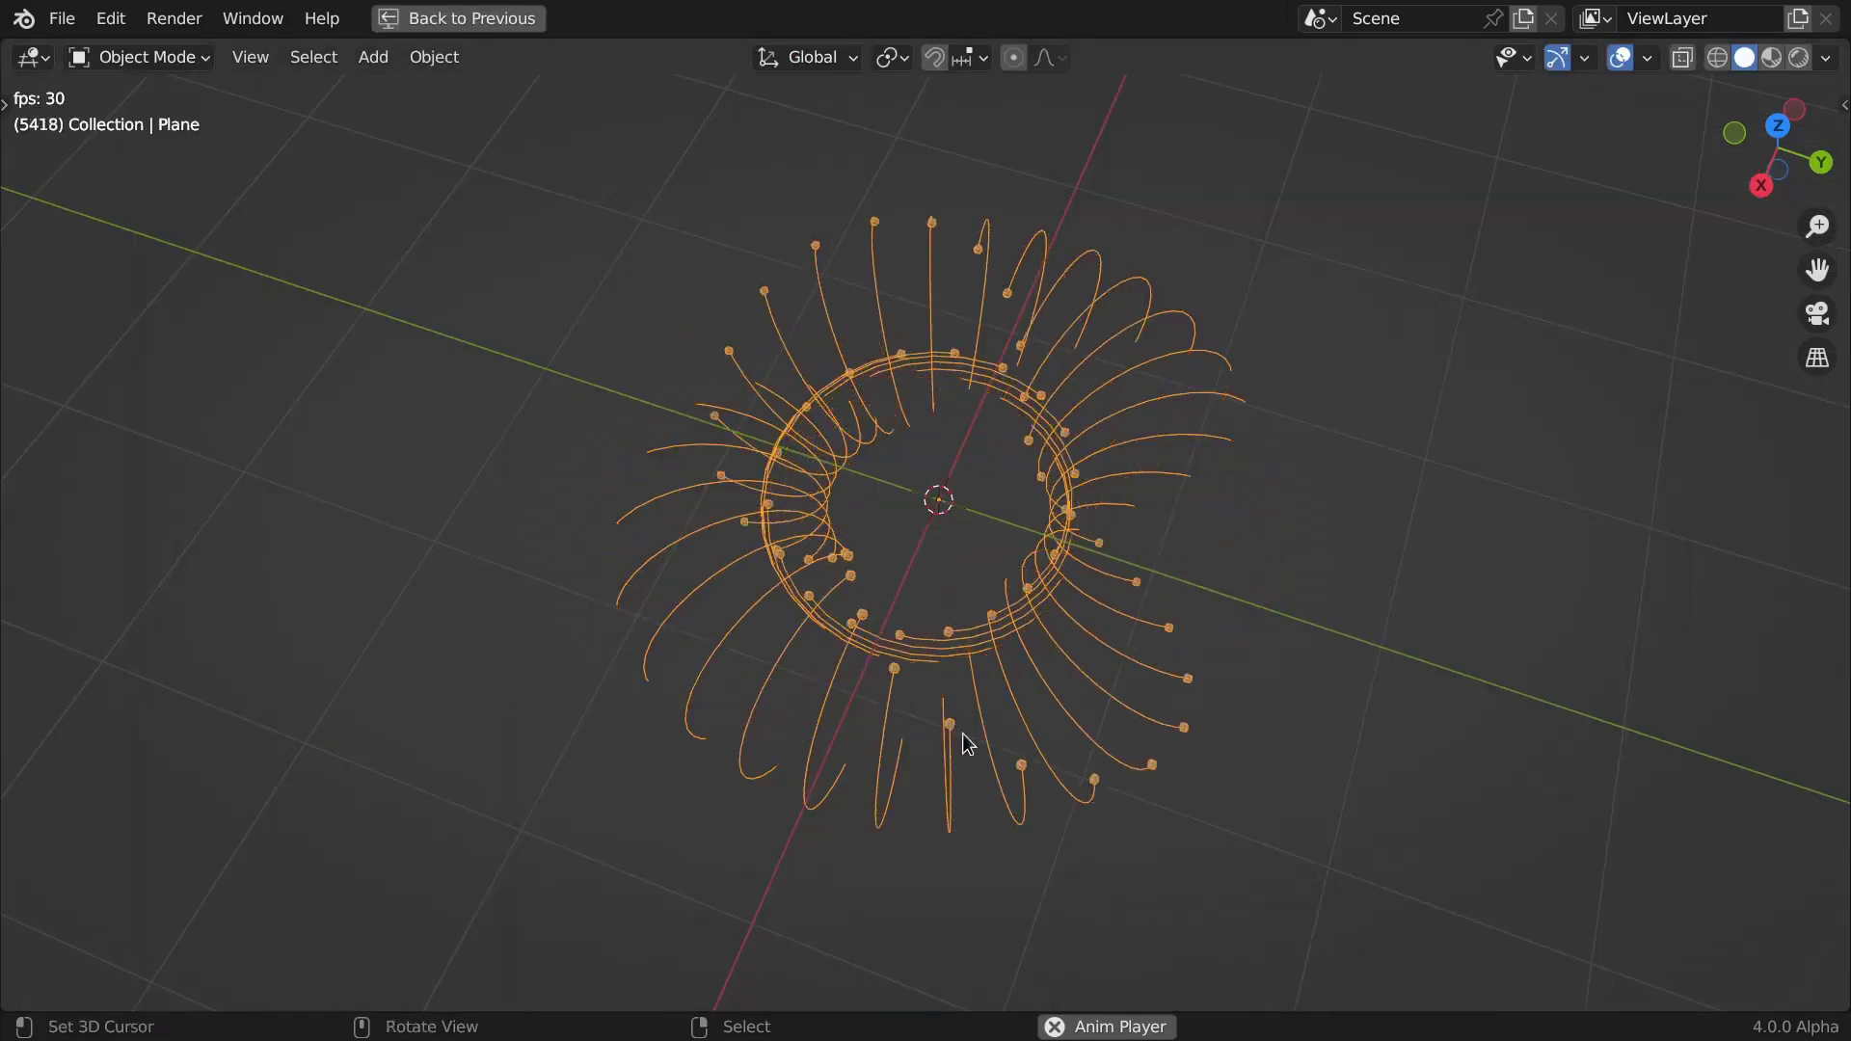
mouse_move(1003, 748)
middle_down()
mouse_move(1022, 698)
mouse_move(979, 734)
middle_up()
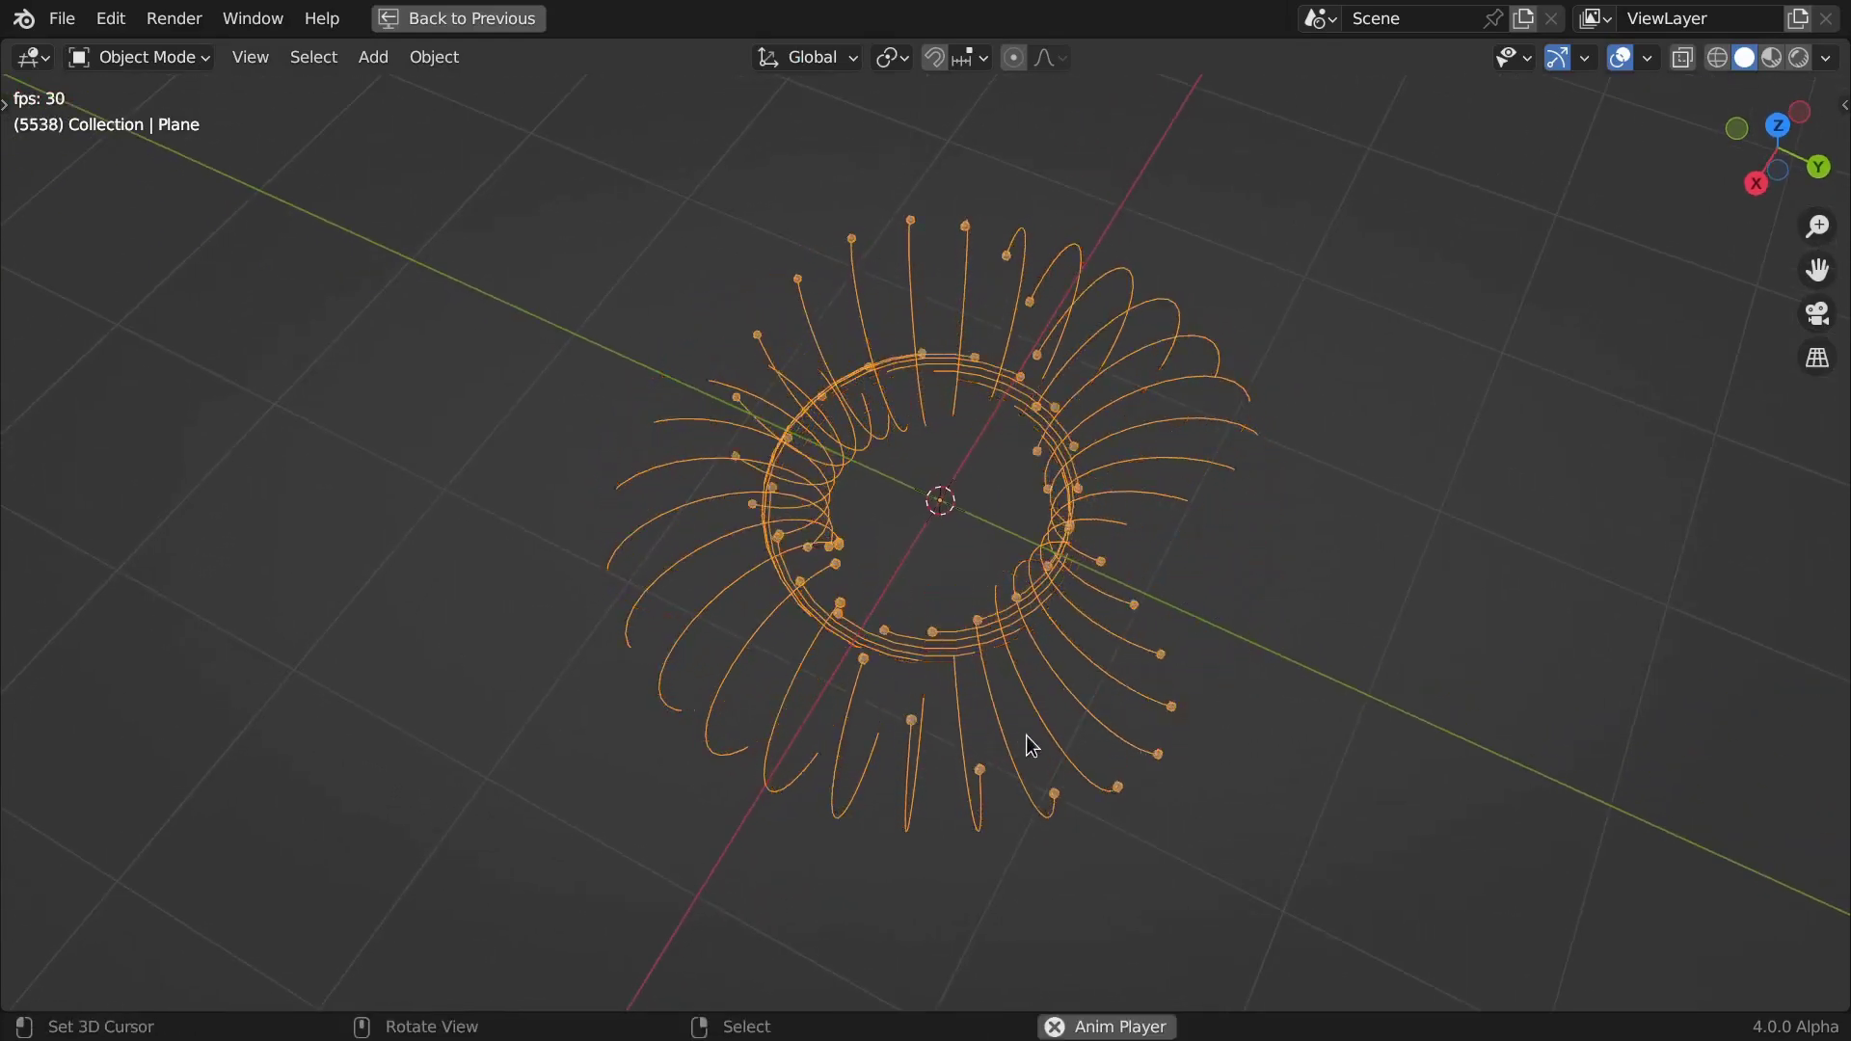
middle_drag(1201, 749, 1184, 658)
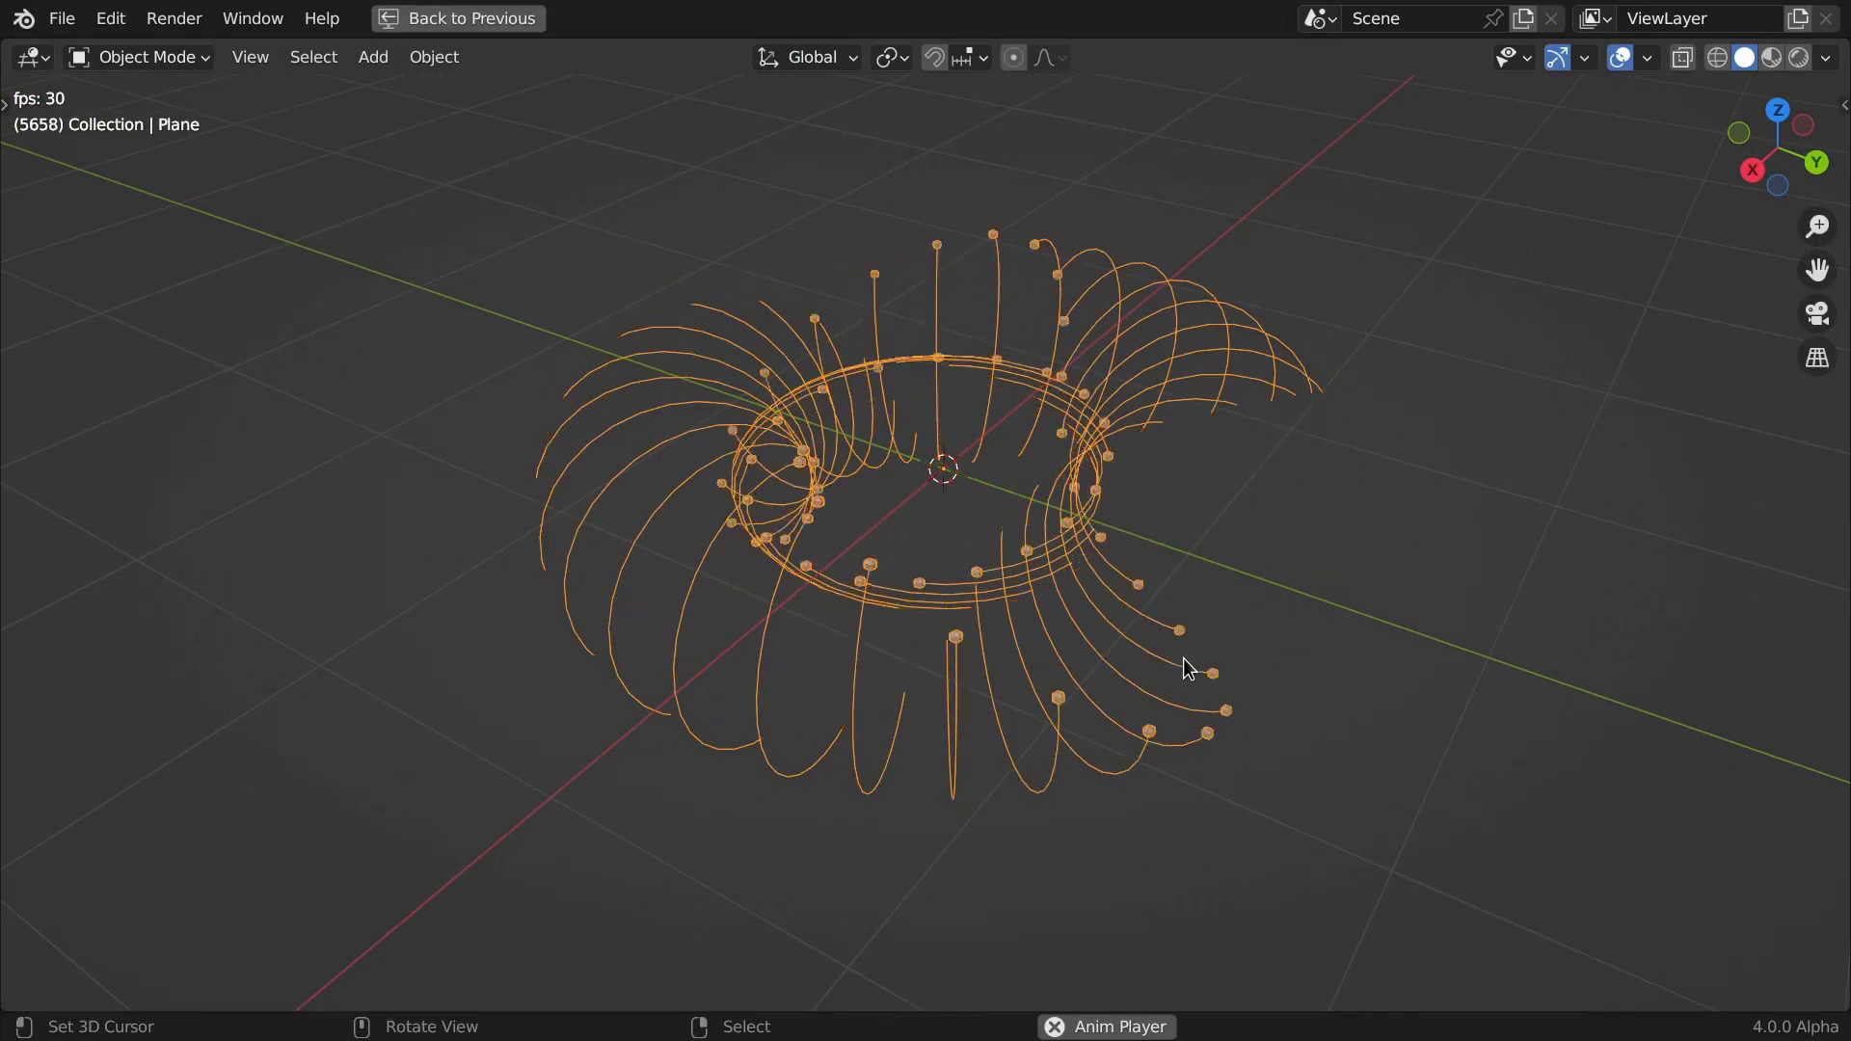